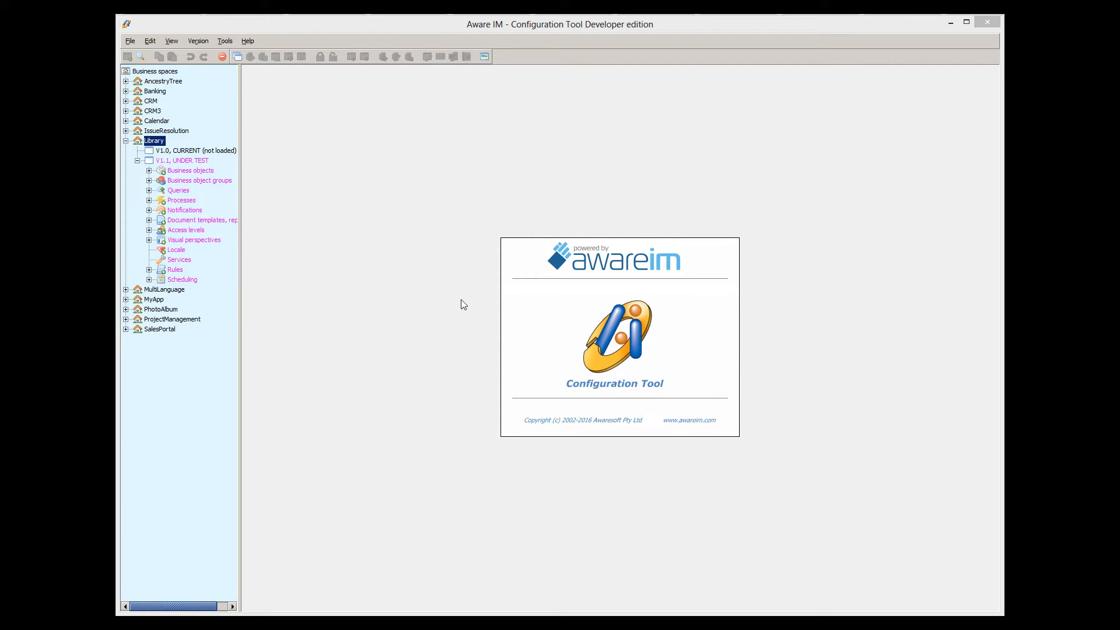
- Open the ReceivedEmail object and view the MarkAsRead rule setting State to 'Read'
left_click(149, 170)
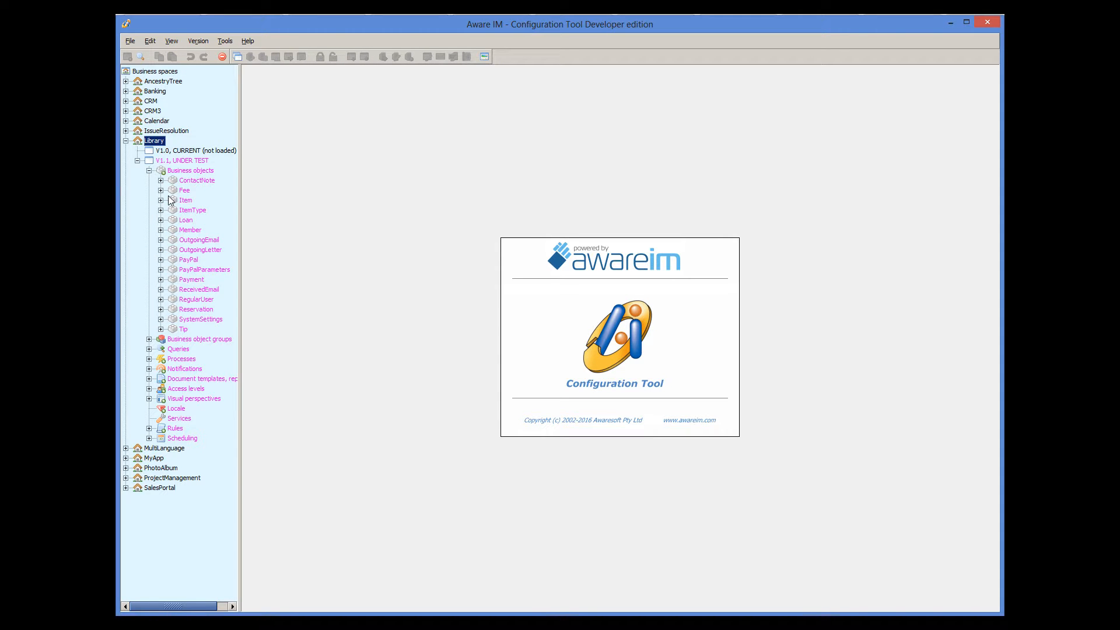
double_click(212, 290)
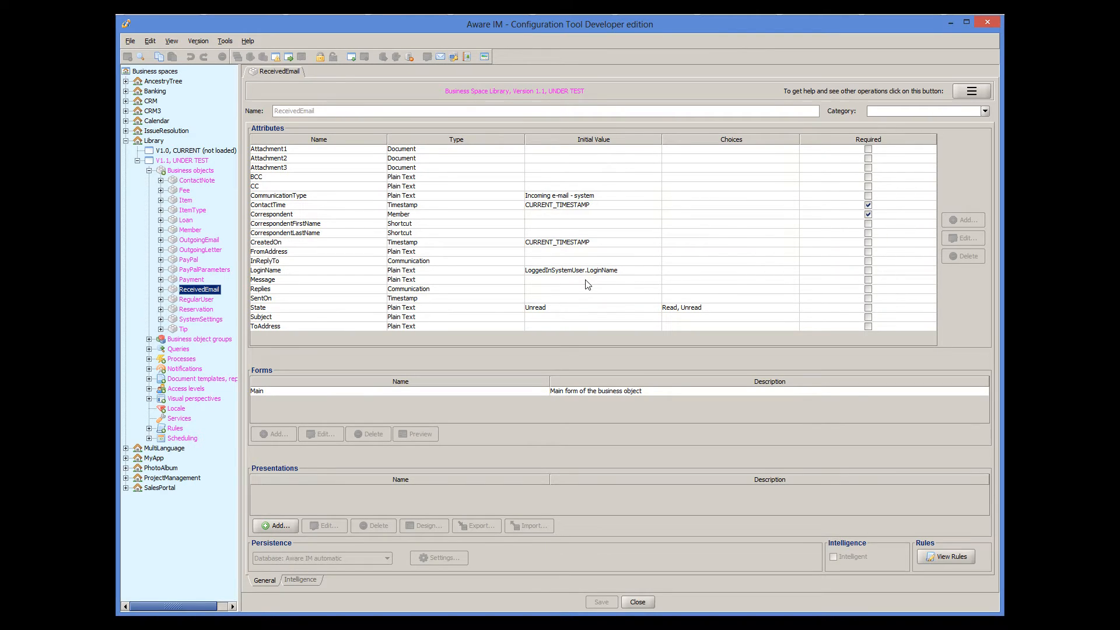
left_click(149, 359)
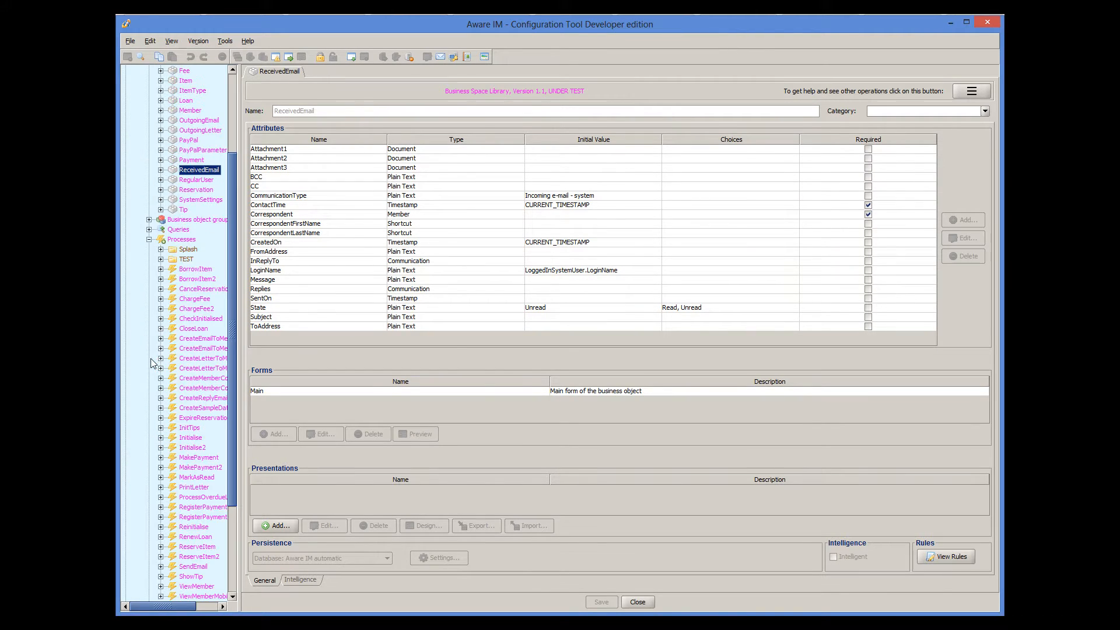
double_click(187, 479)
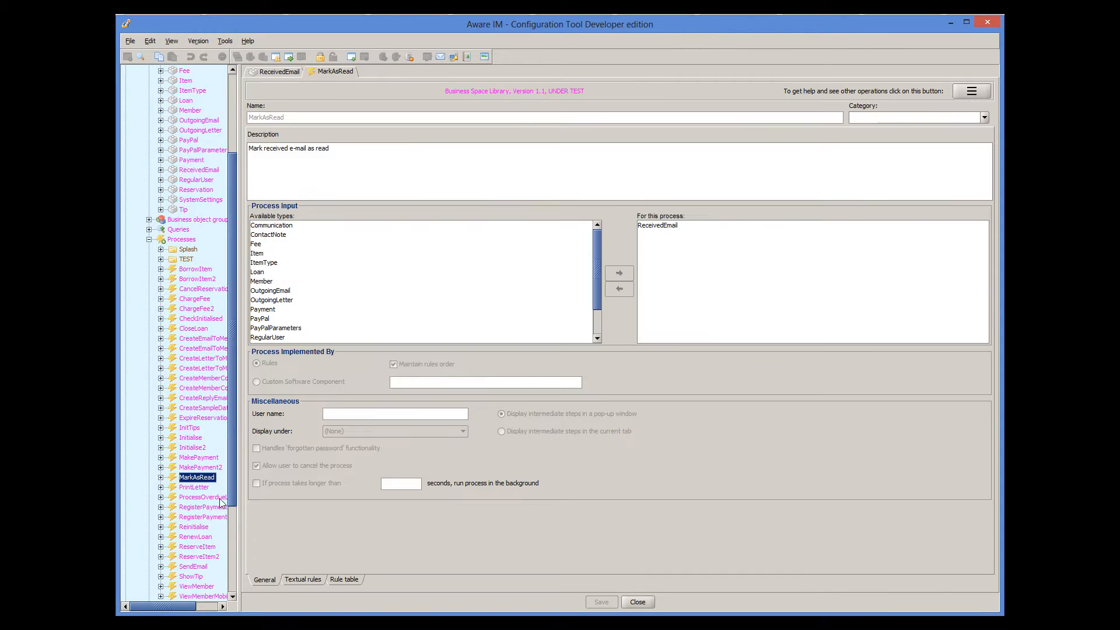
left_click(302, 579)
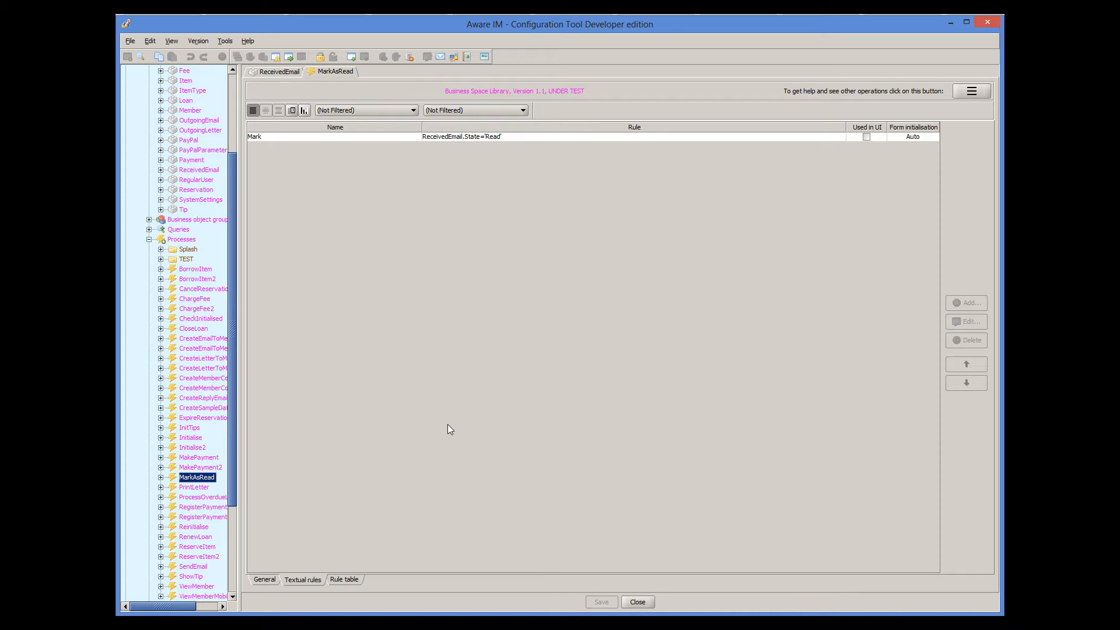
- Open the Mark as read panel operation settings on the ReceivedEmail Main form
left_click(260, 76)
double_click(394, 393)
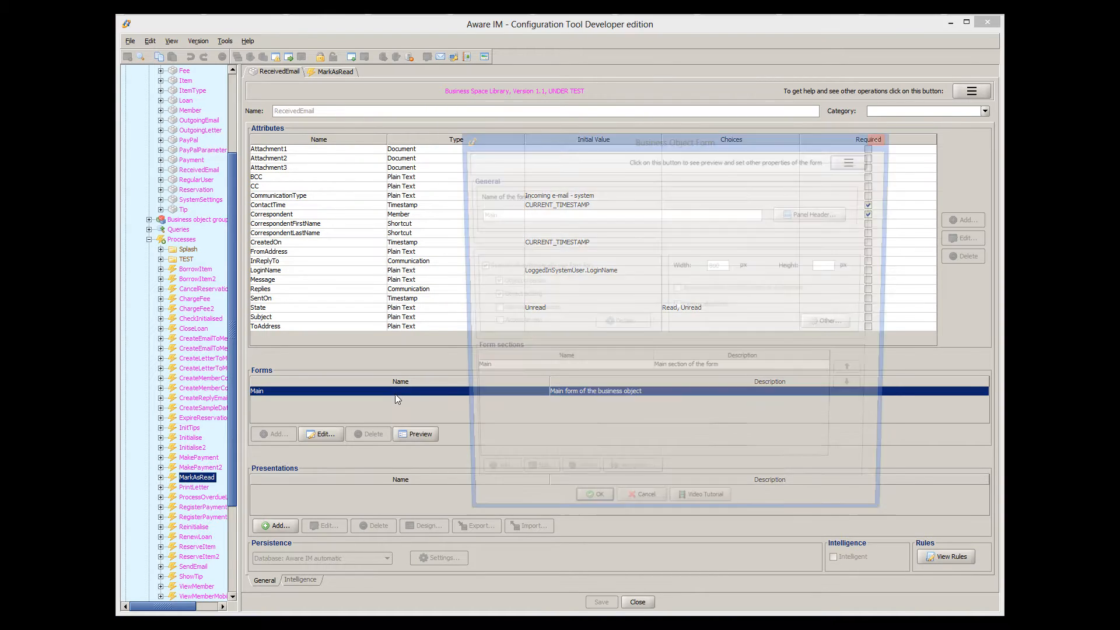
left_click(854, 163)
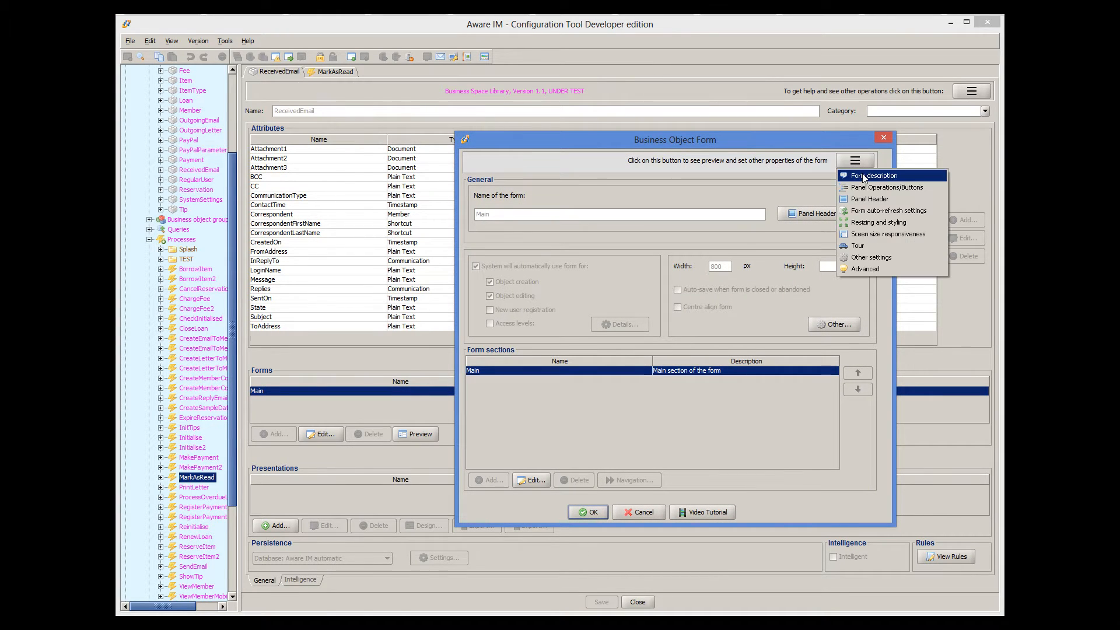
left_click(864, 184)
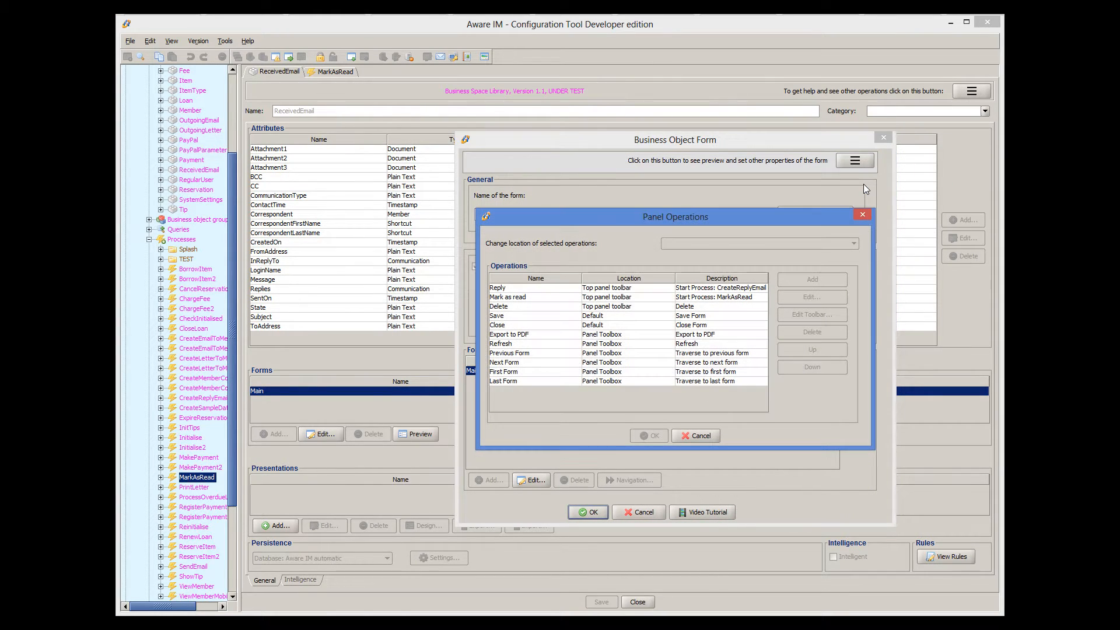
left_click(616, 300)
double_click(616, 299)
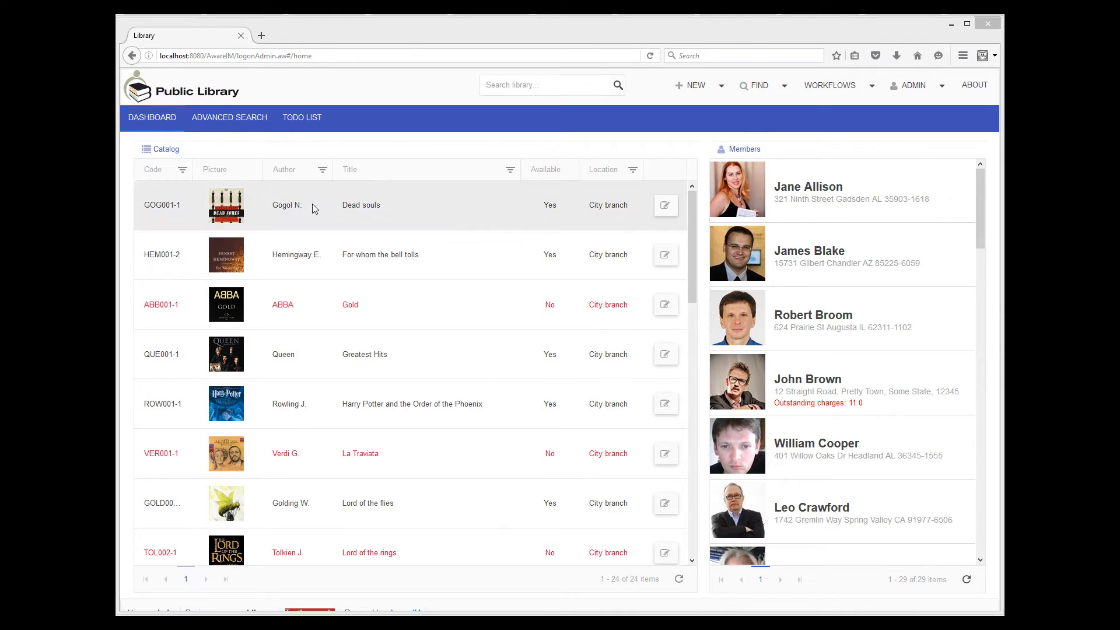
- Open the RE:Payment reminder e-mail from the To-do list and mark it as read
left_click(298, 117)
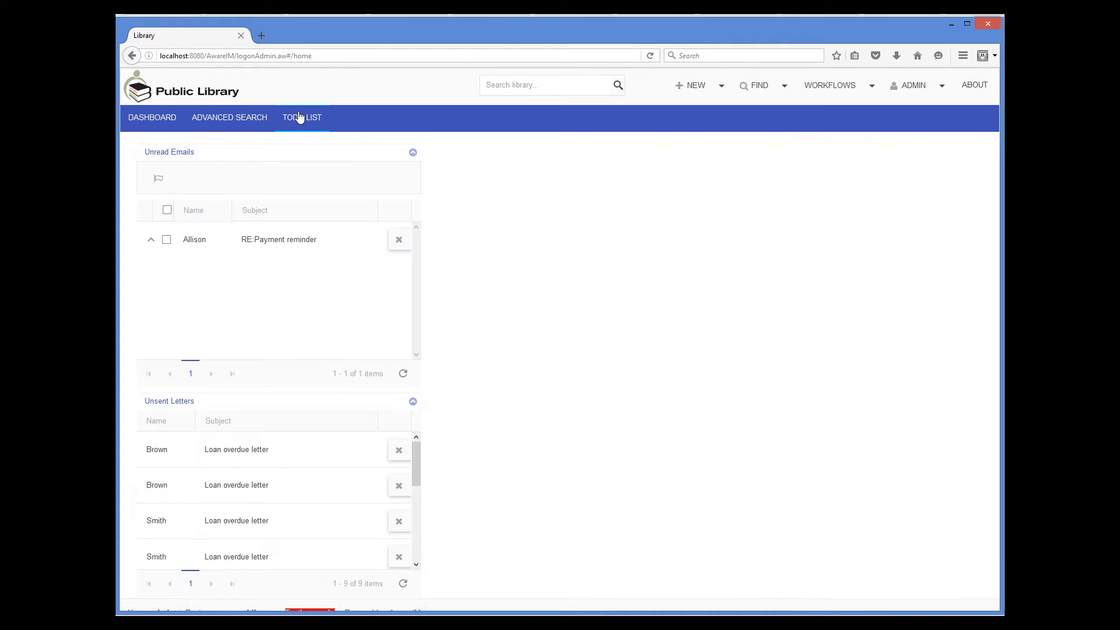
left_click(264, 241)
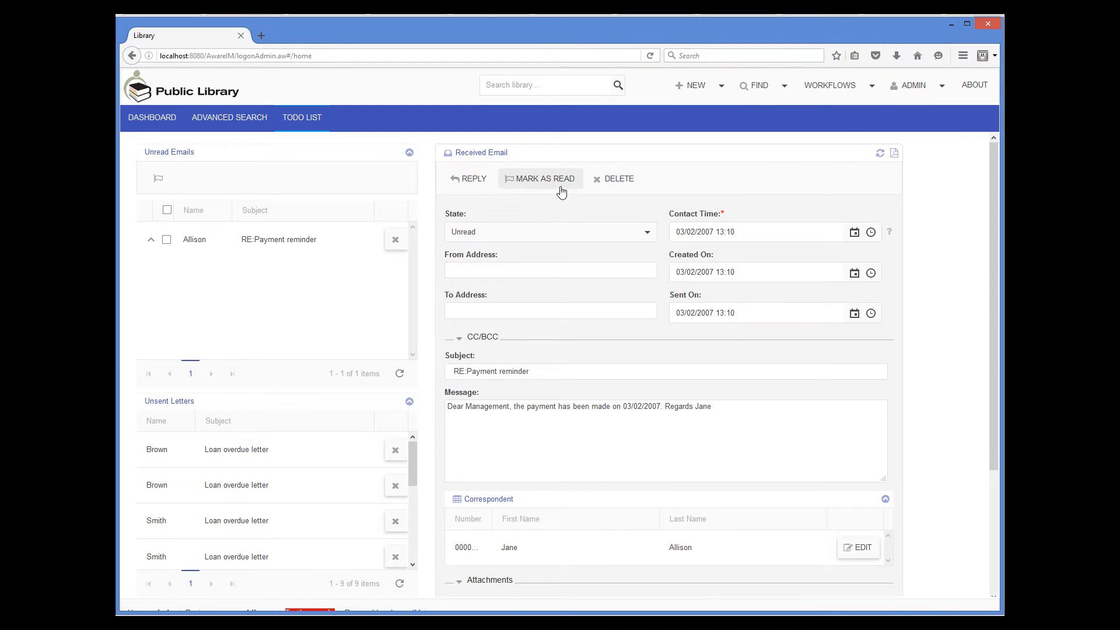
left_click(561, 190)
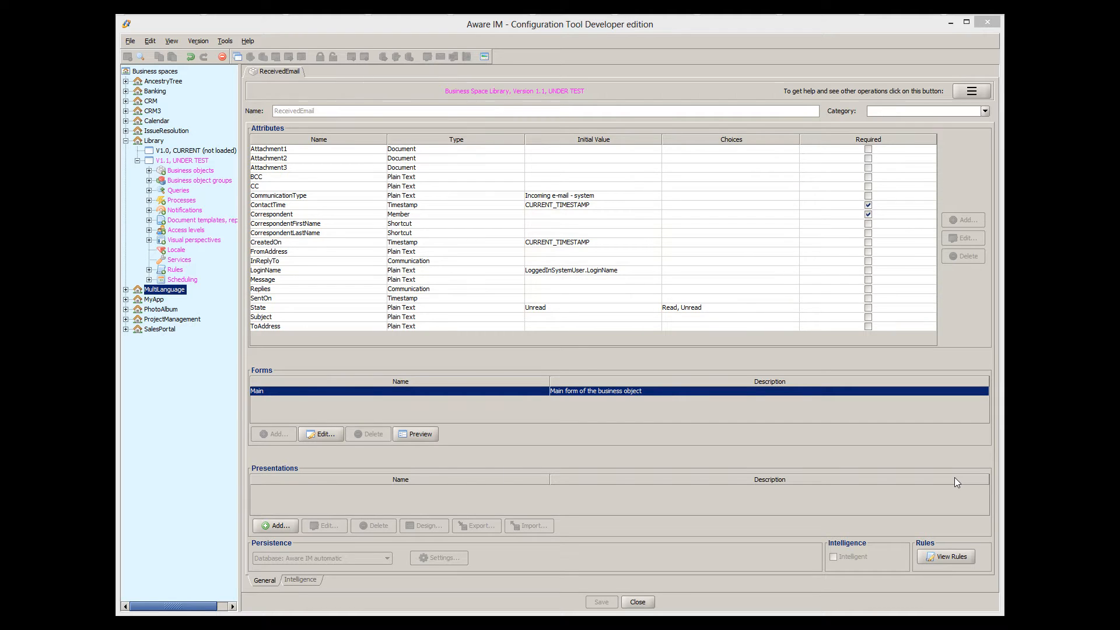
double_click(680, 392)
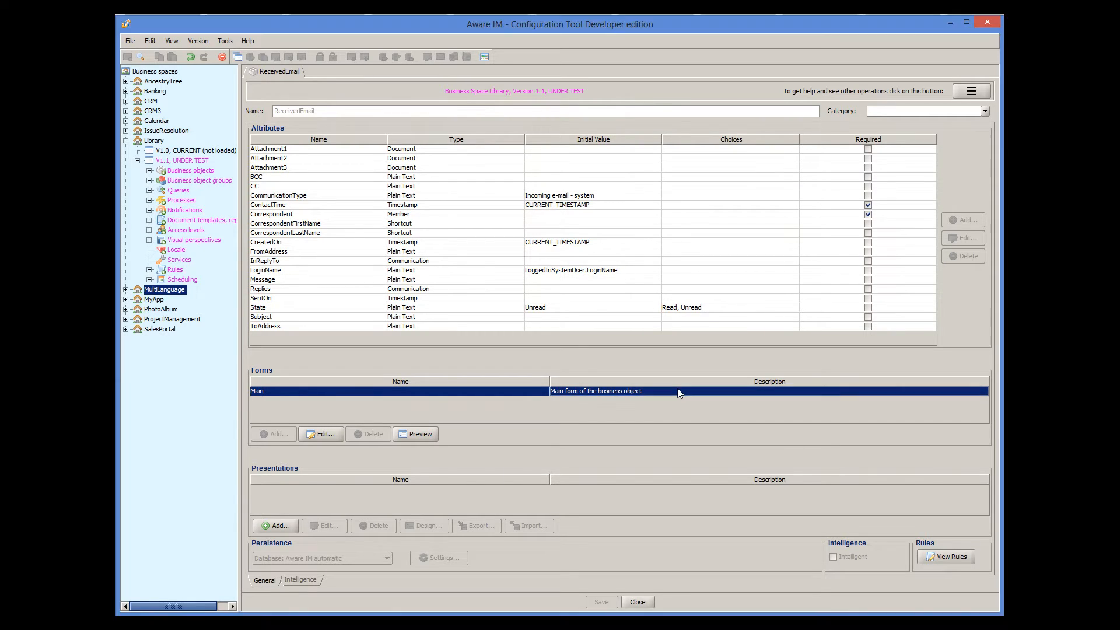
left_click(863, 160)
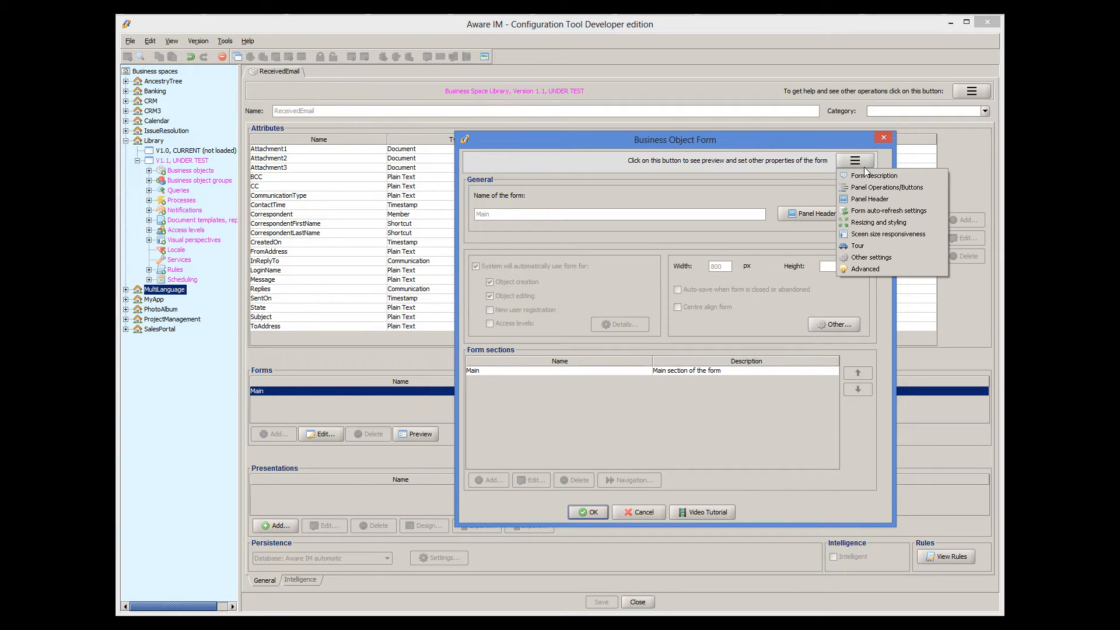
left_click(869, 188)
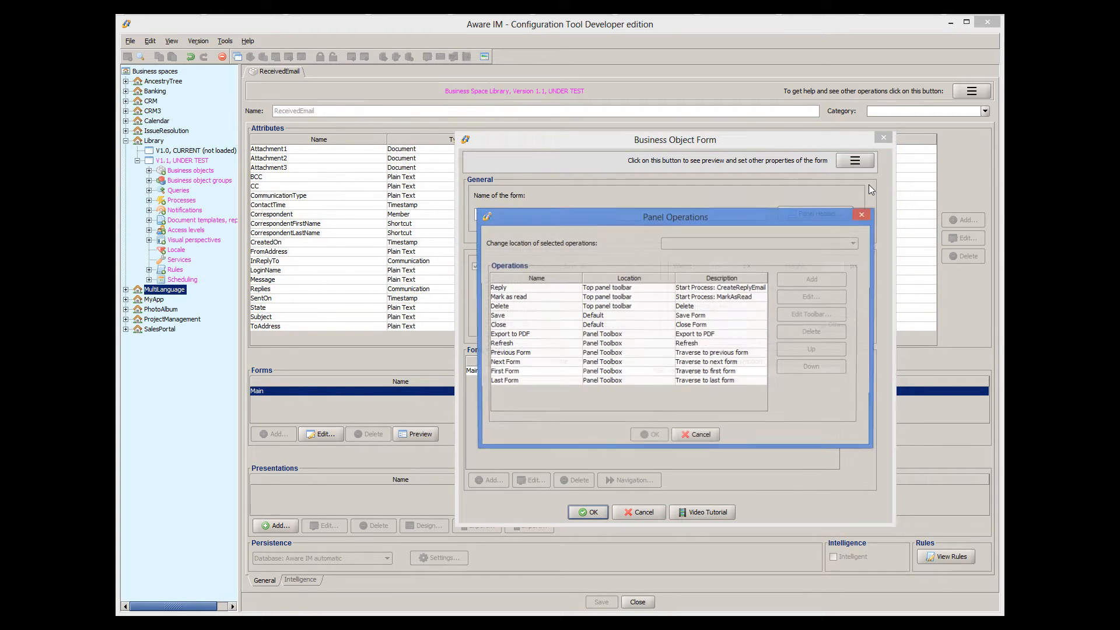
double_click(571, 297)
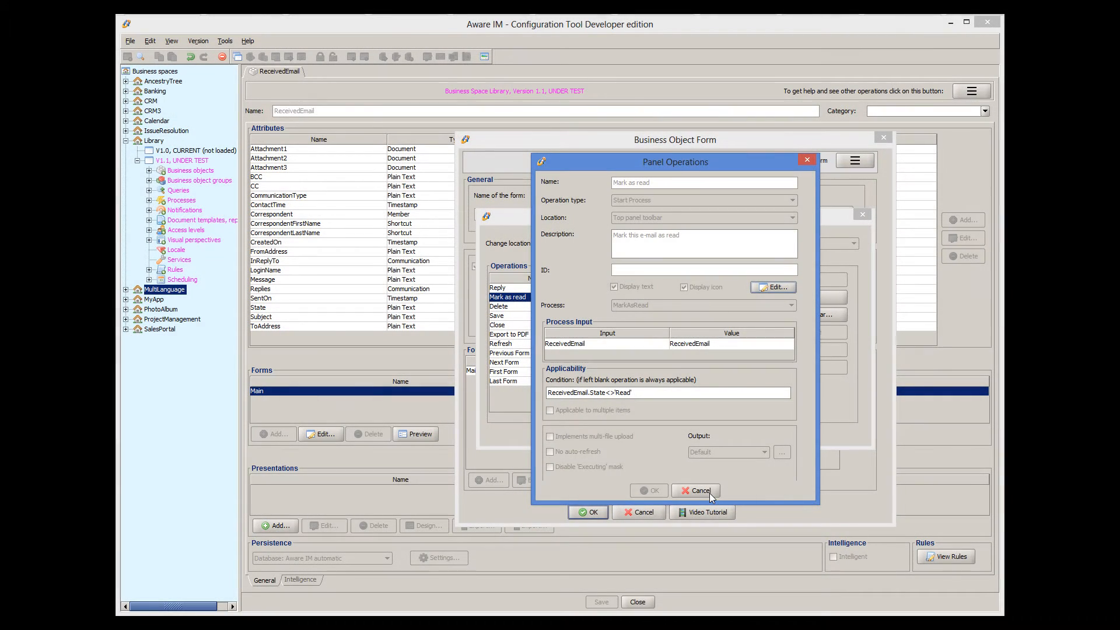
left_click(709, 492)
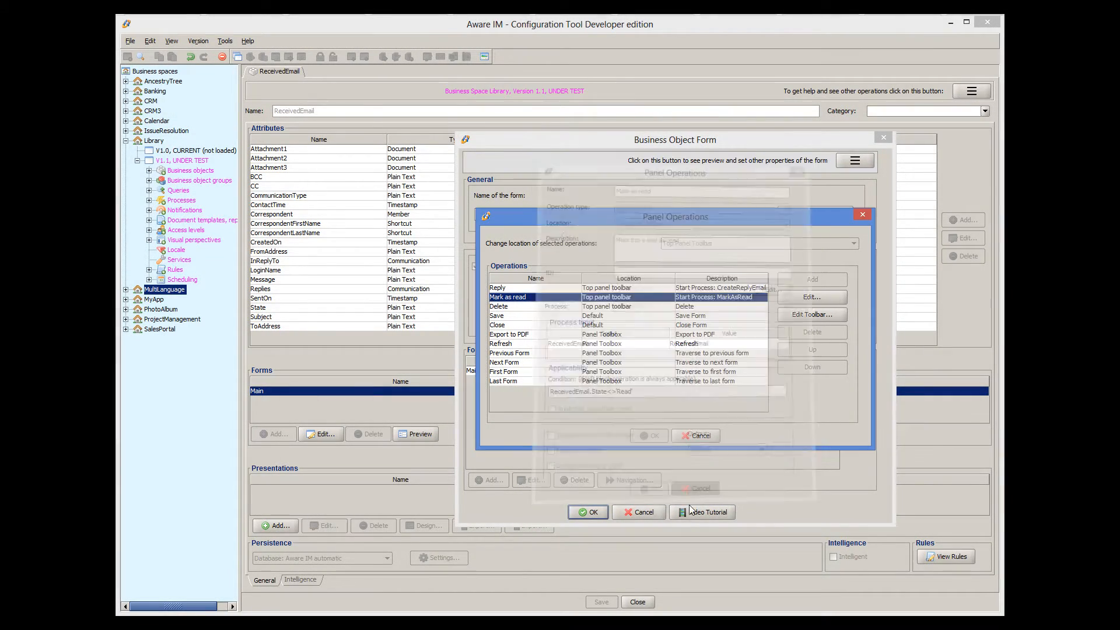
left_click(677, 437)
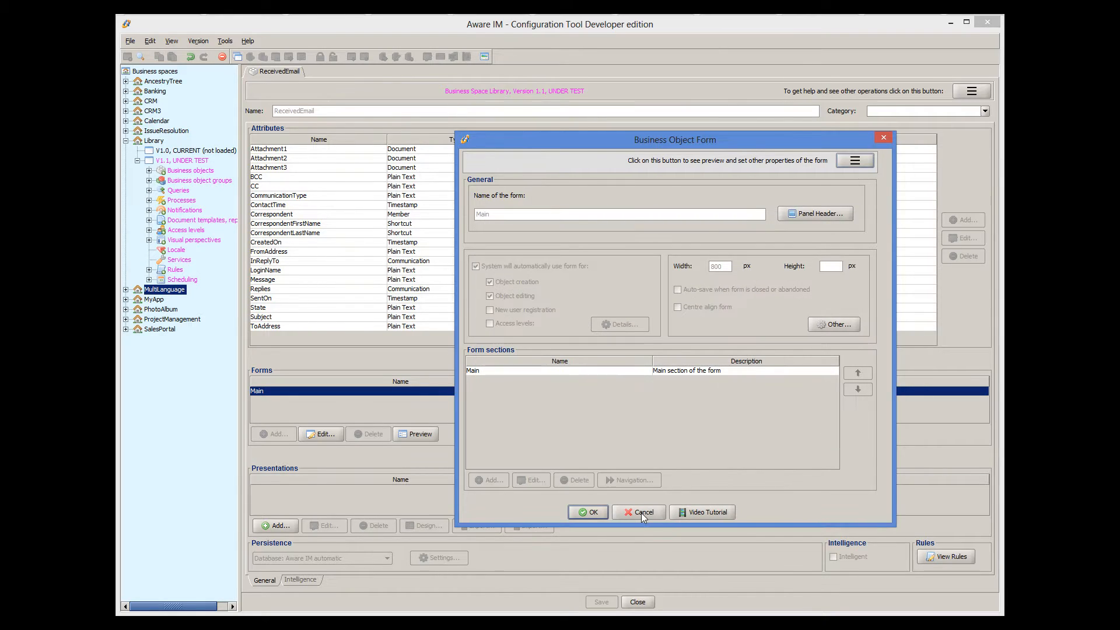
left_click(643, 513)
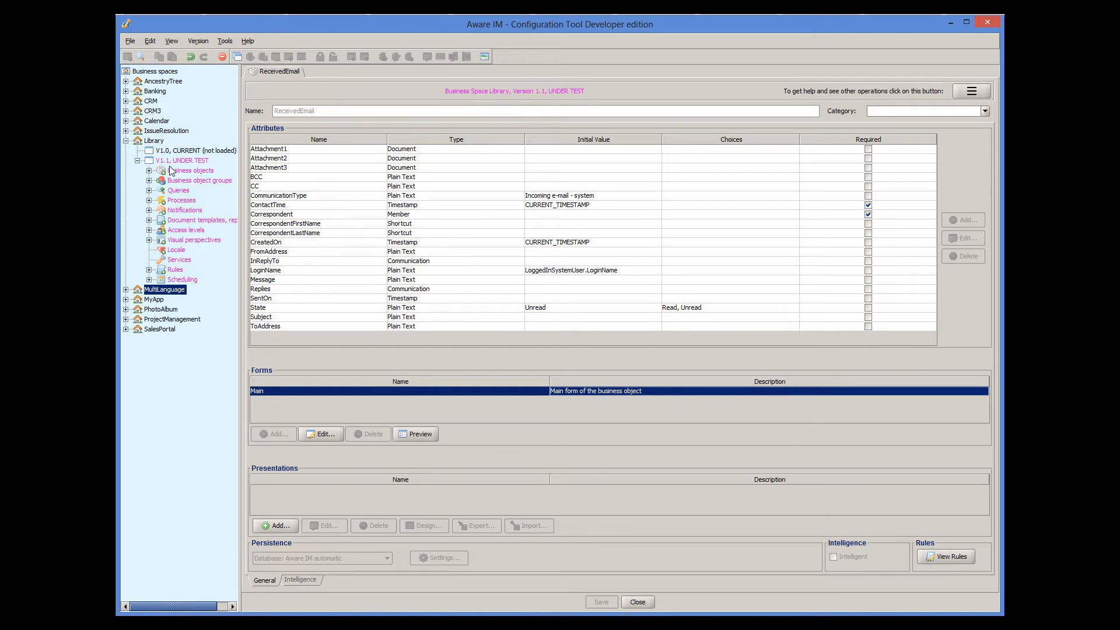
- Open the RegularUser - all query in MultiLanguage V1.1 Queries
left_click(126, 141)
left_click(126, 150)
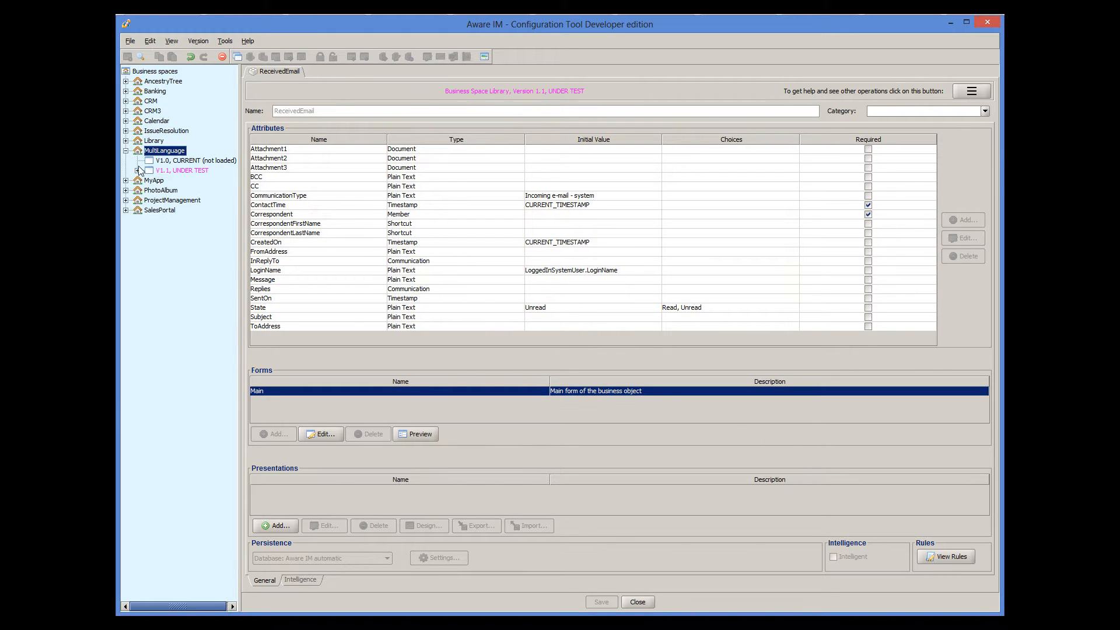
left_click(138, 171)
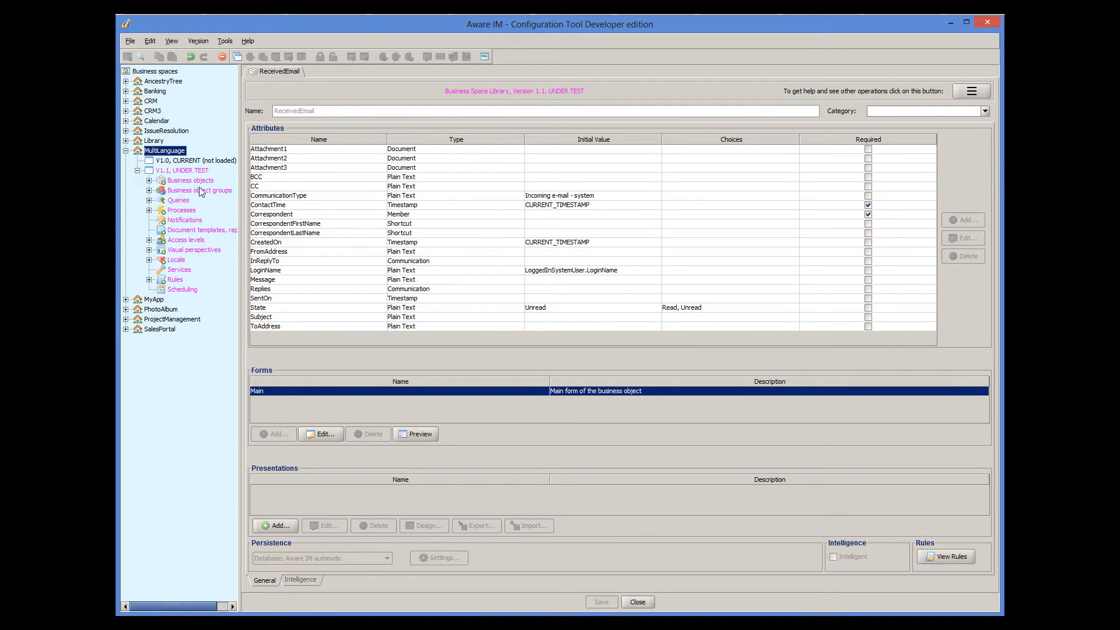
left_click(149, 200)
double_click(209, 222)
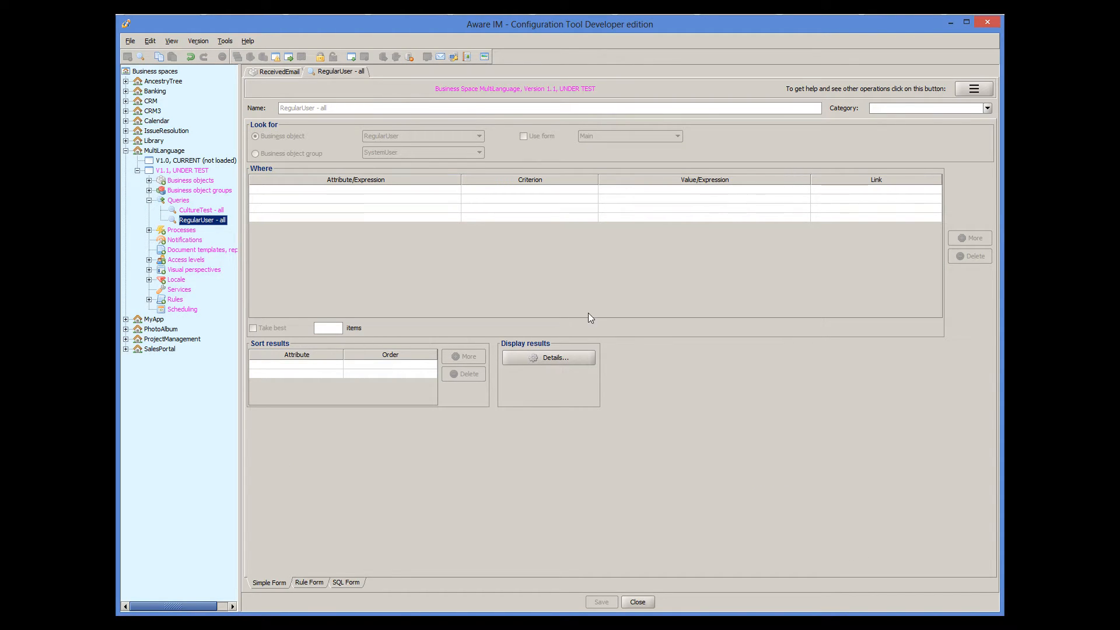
- Open the settings of the New panel operation in the query's display details
left_click(580, 356)
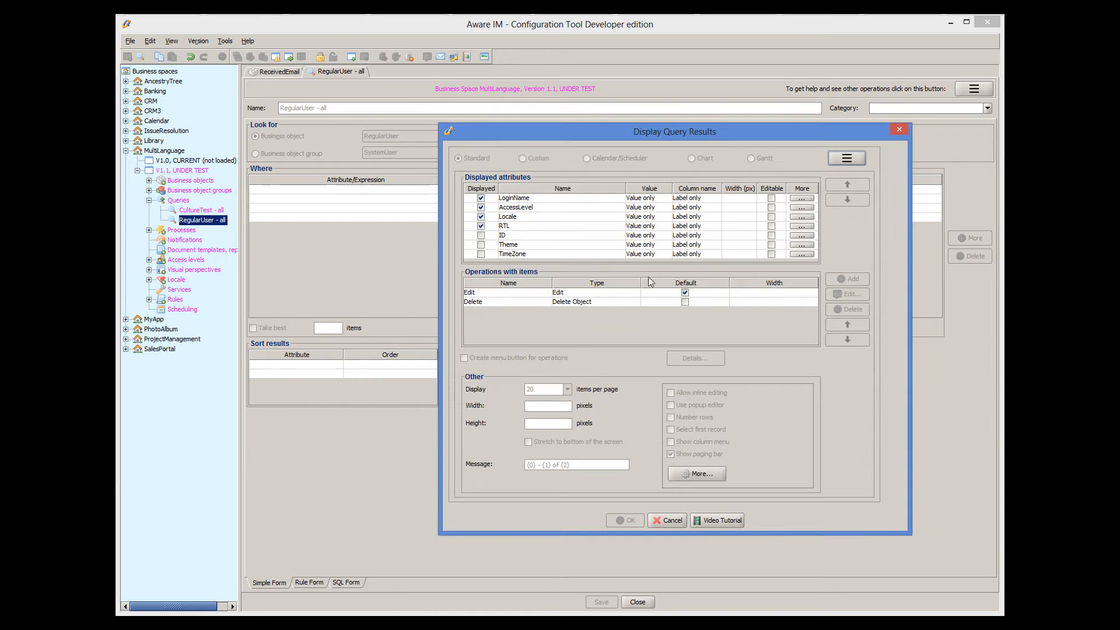
left_click(831, 159)
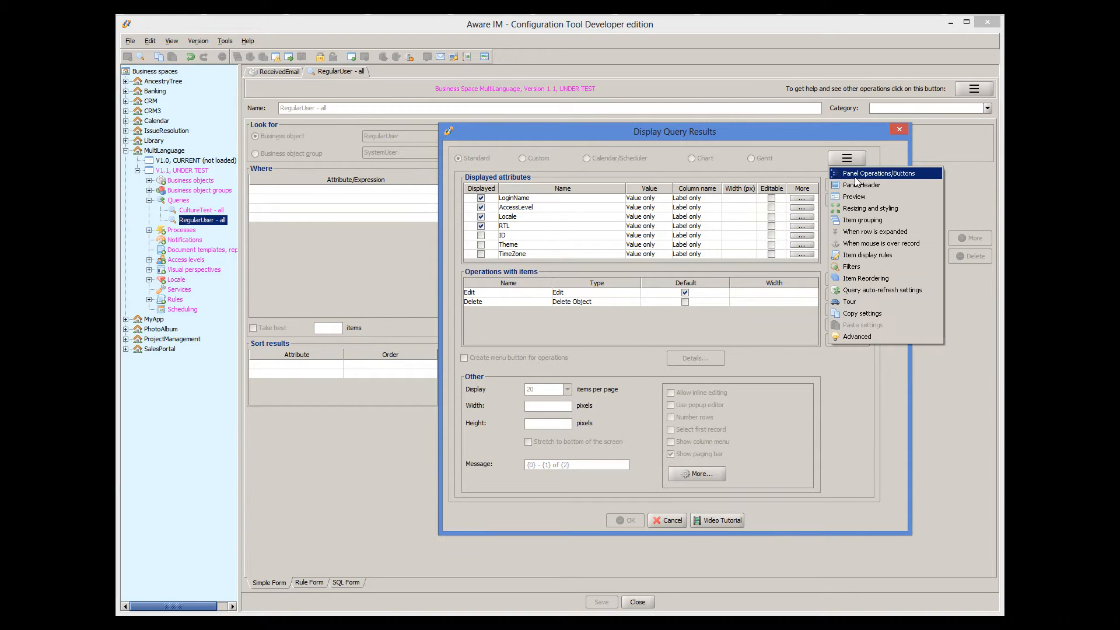
left_click(855, 174)
left_click(609, 287)
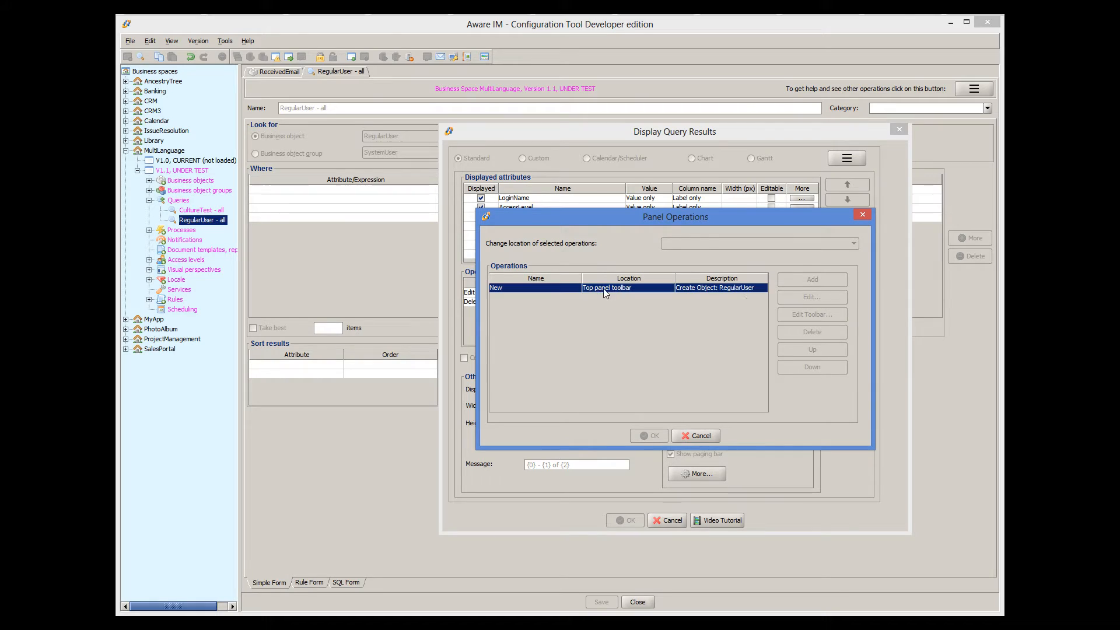
left_click(804, 299)
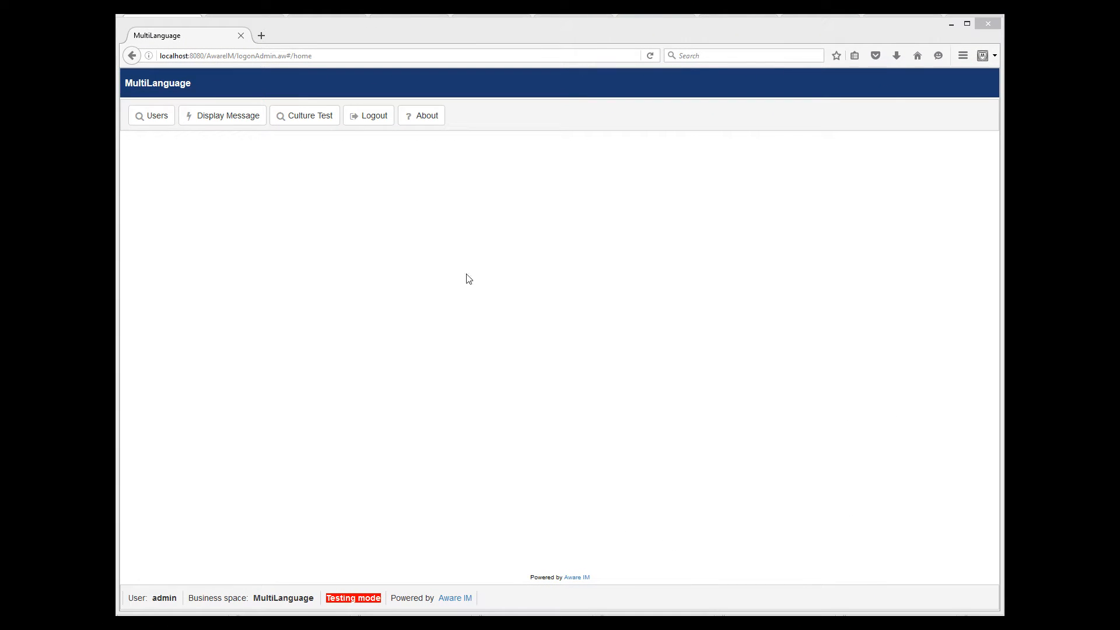
- Start a new user in the Users list, entering a login name and password
left_click(141, 121)
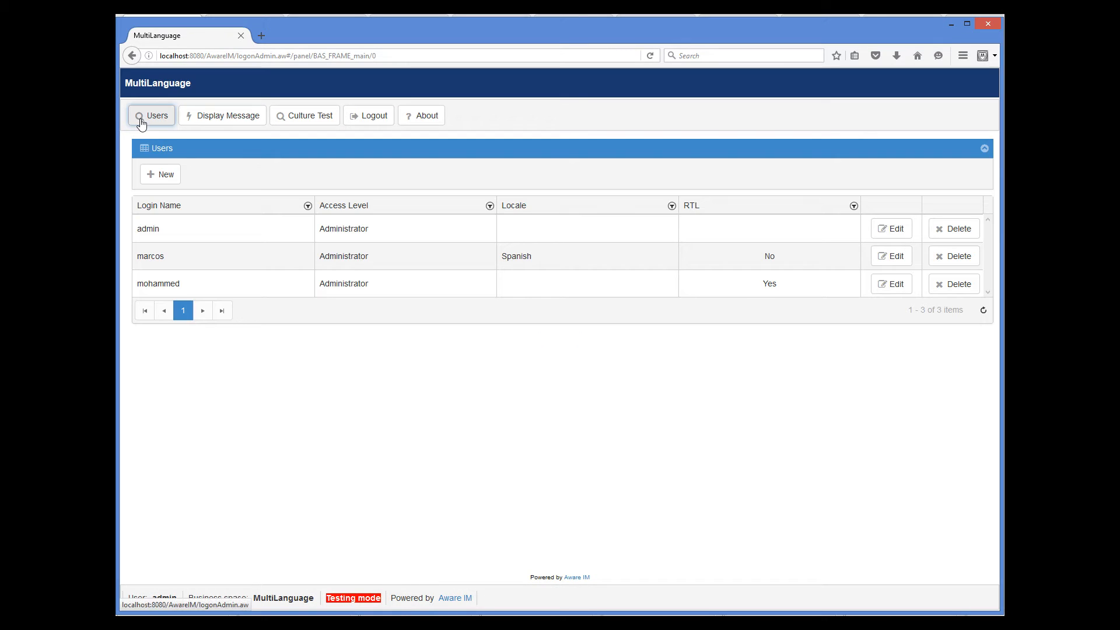
left_click(154, 175)
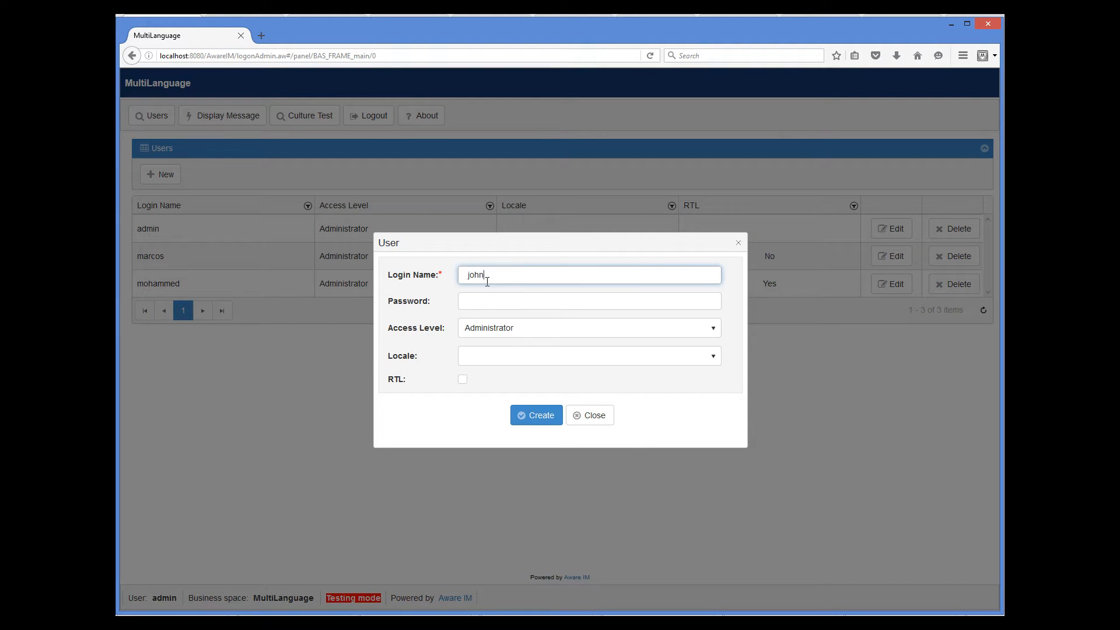
key("Tab")
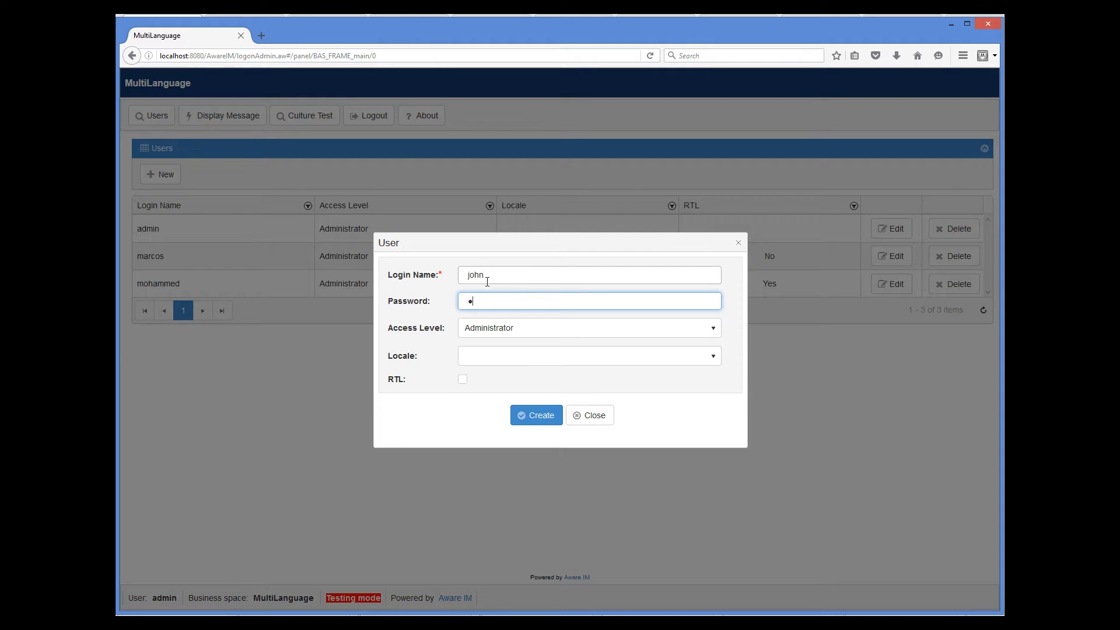
- Submit the user with the re-entered password, then refresh the Users grid to show it
left_click(536, 415)
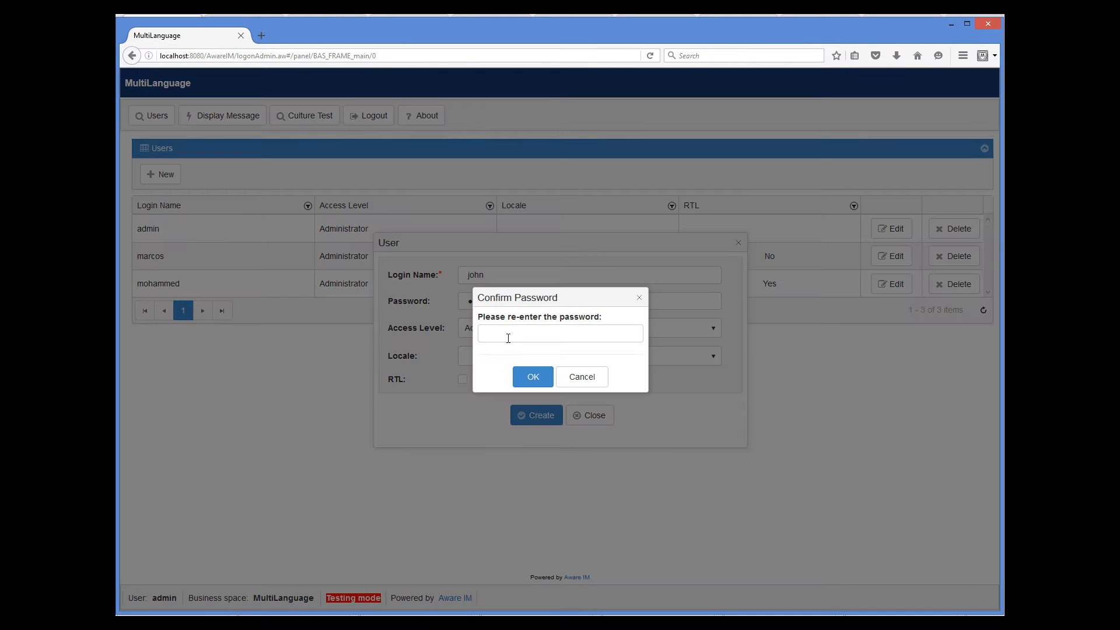
left_click(505, 333)
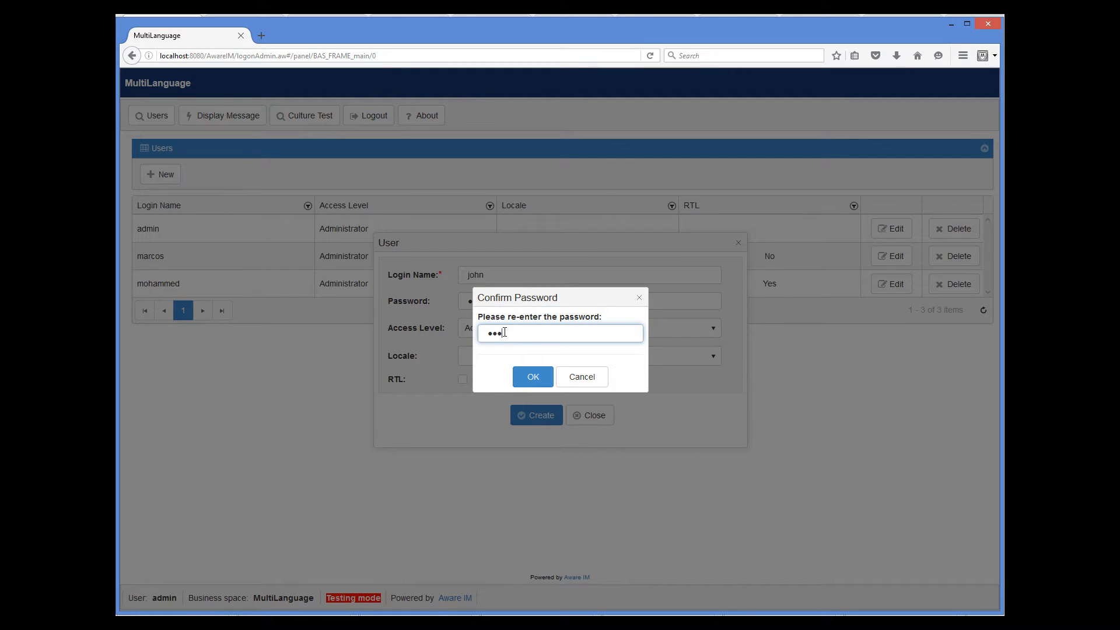
left_click(534, 380)
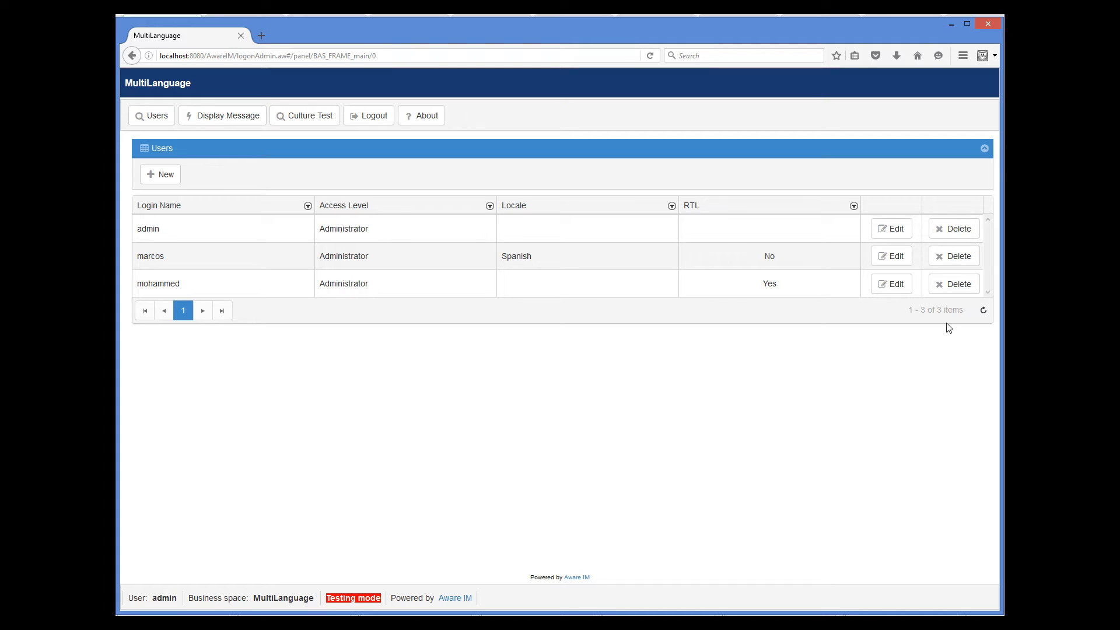
left_click(980, 312)
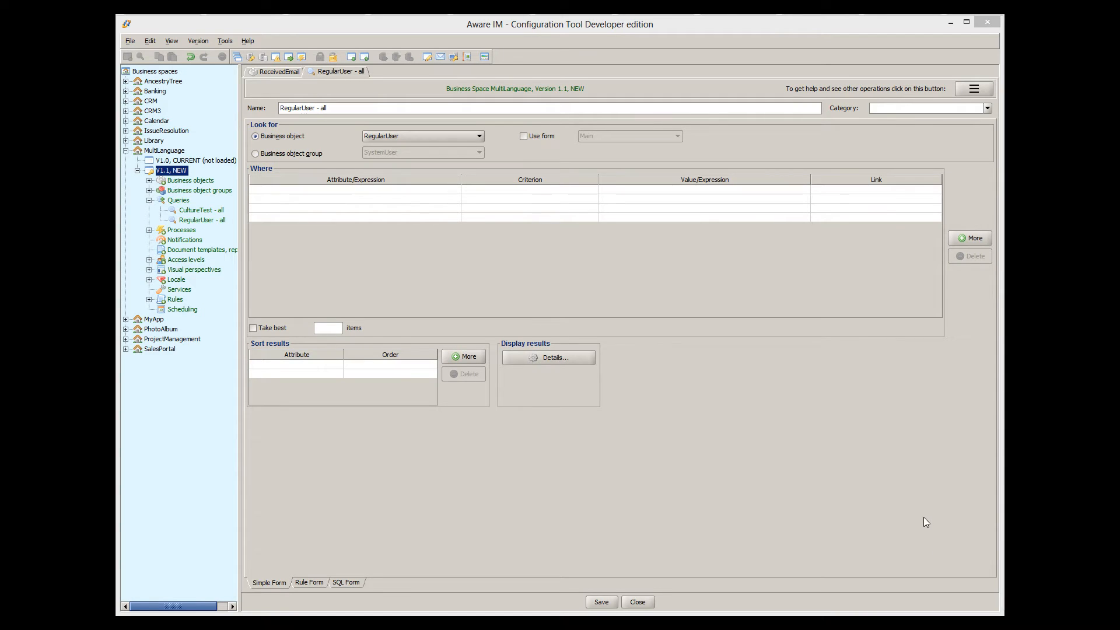
- Set the RegularUser - all query to auto-refresh when RegularUser is saved, then save it
left_click(581, 358)
left_click(847, 158)
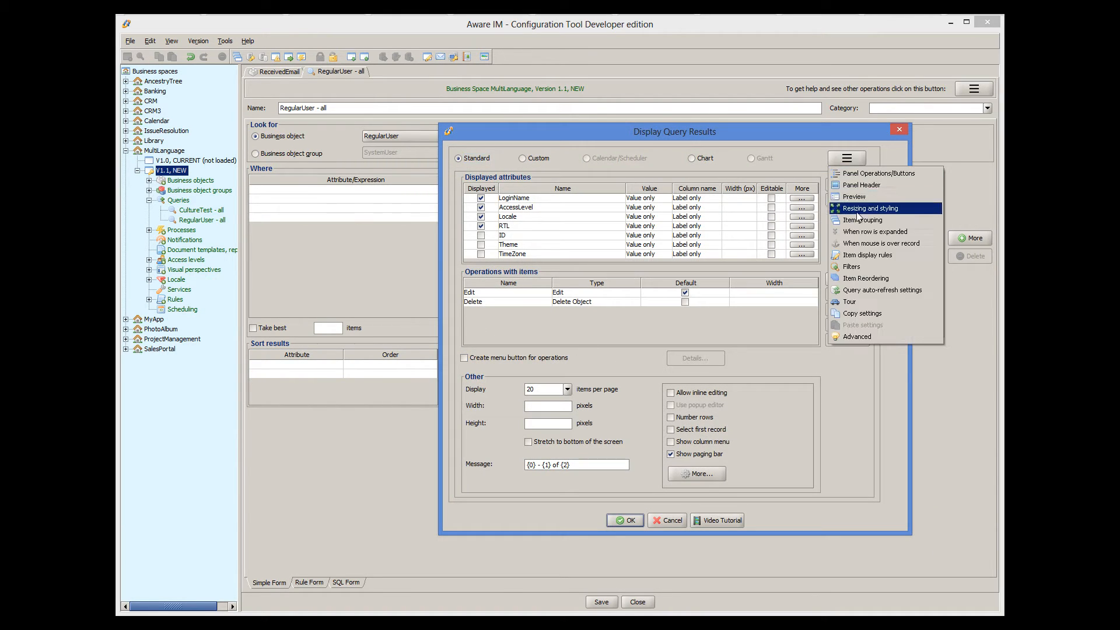
left_click(863, 291)
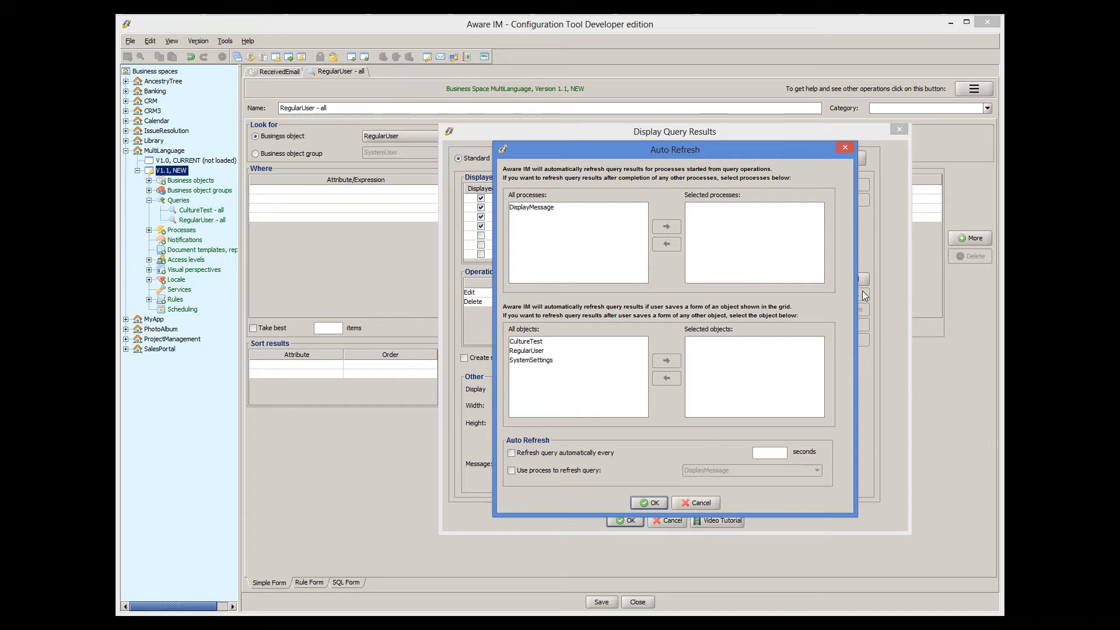
left_click(544, 352)
left_click(667, 361)
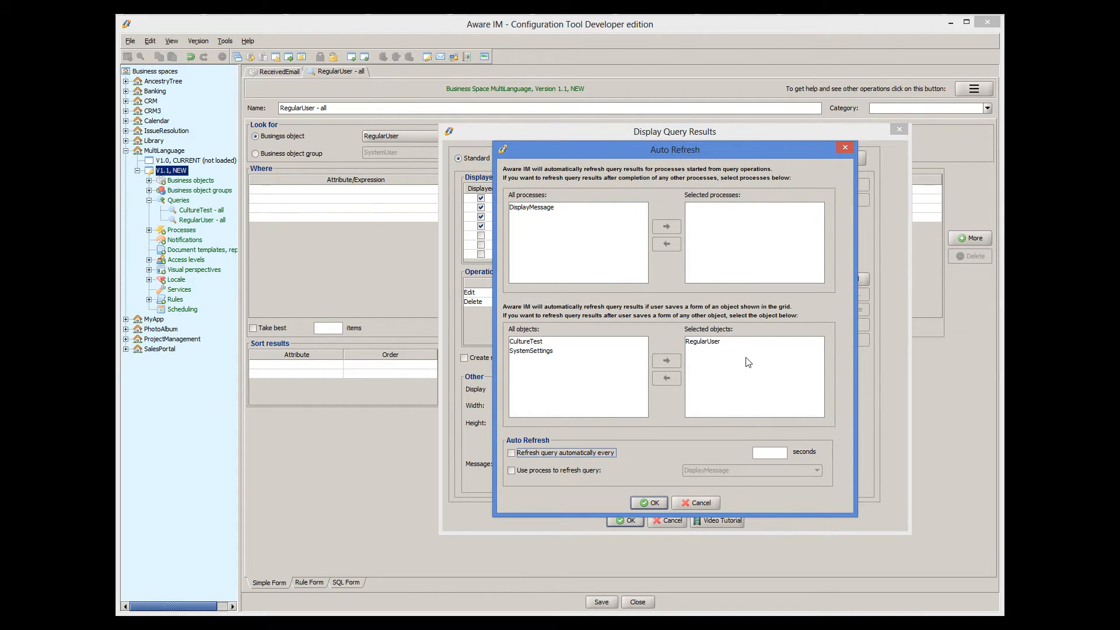
left_click(646, 503)
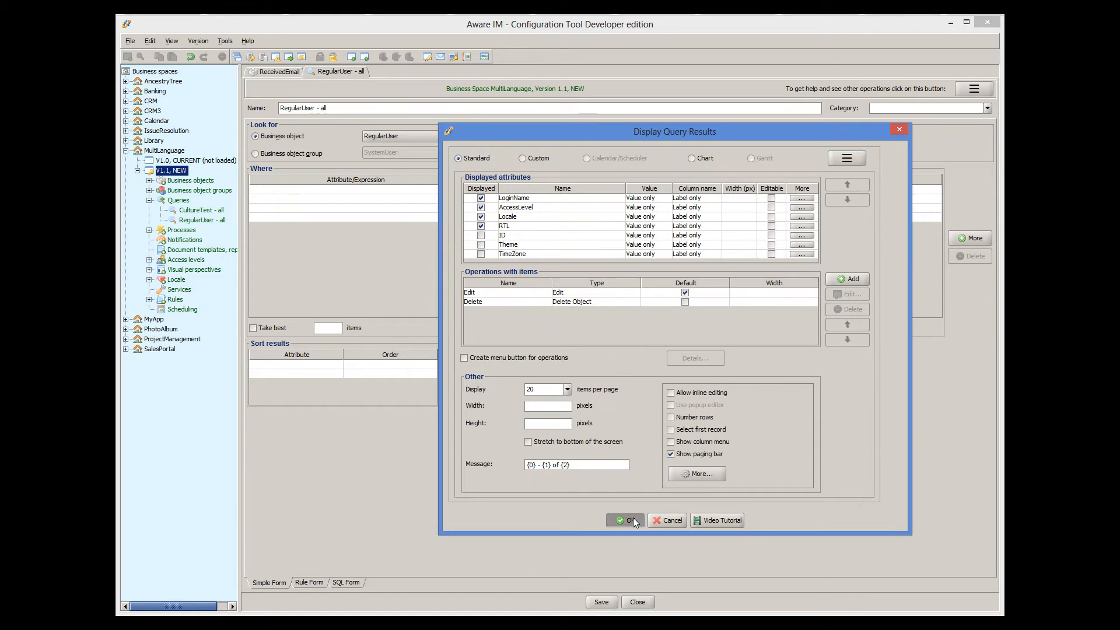
left_click(627, 520)
left_click(606, 605)
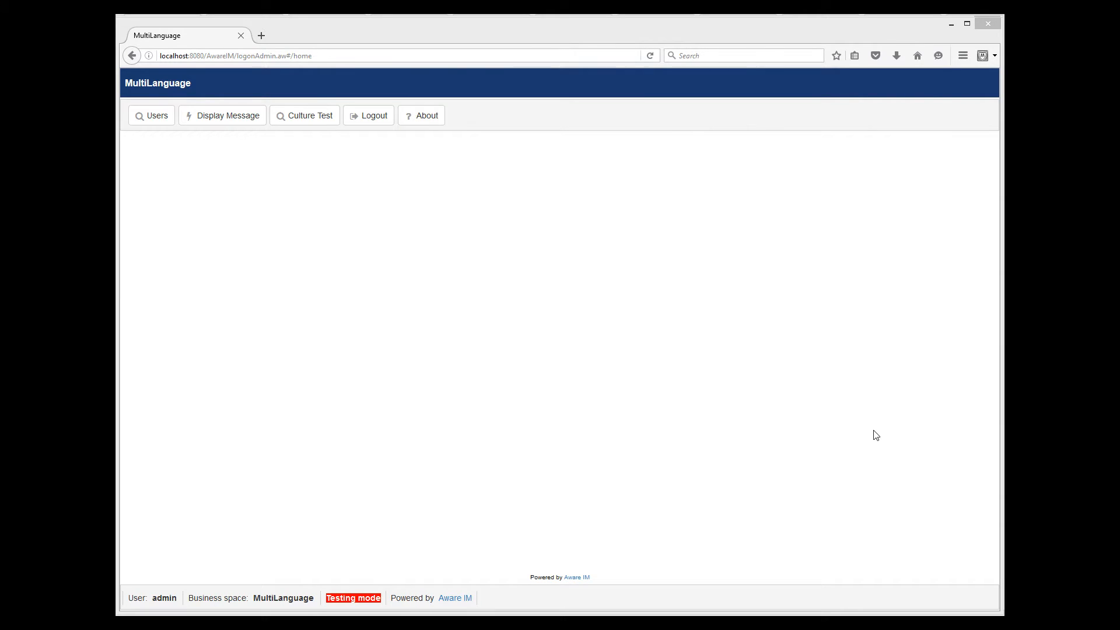
- Add a new user with a login name and password, re-entering the password to confirm
left_click(144, 122)
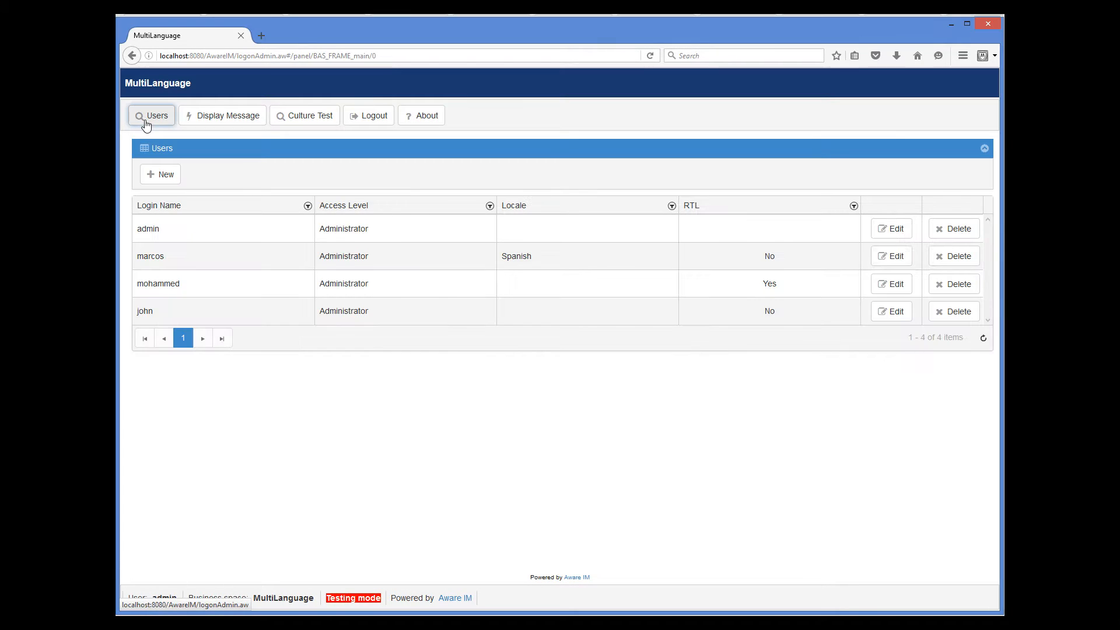
left_click(164, 175)
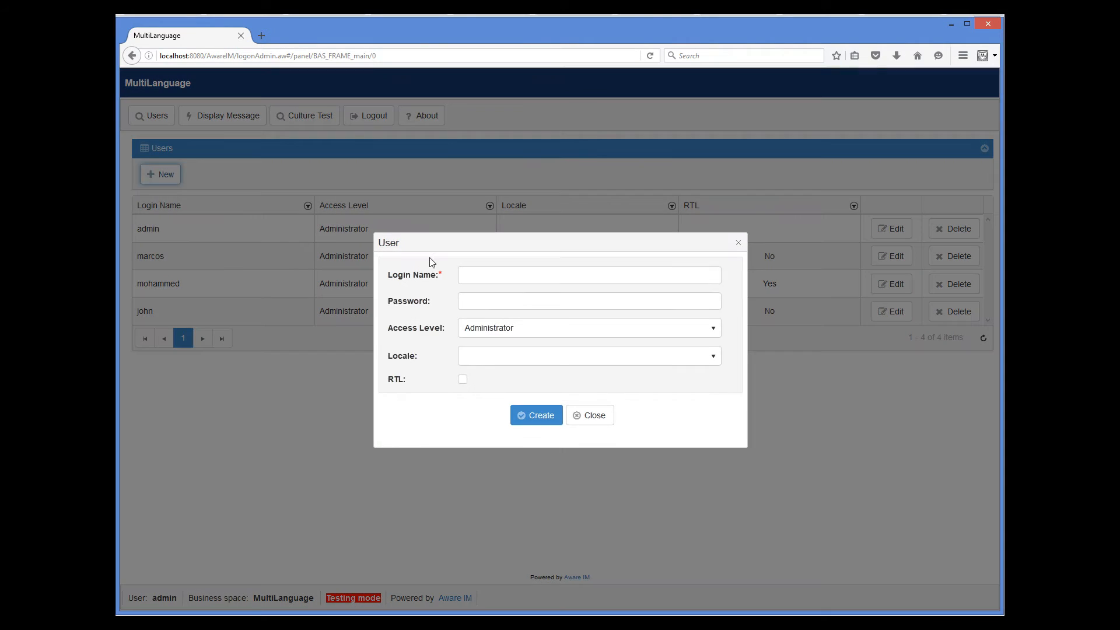
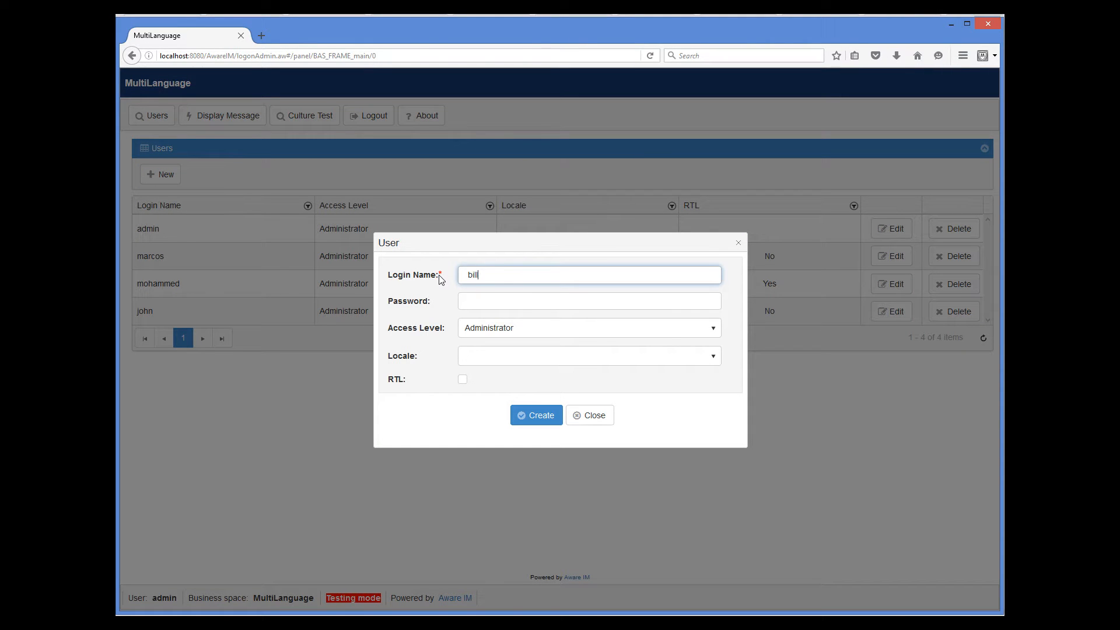
key("Tab")
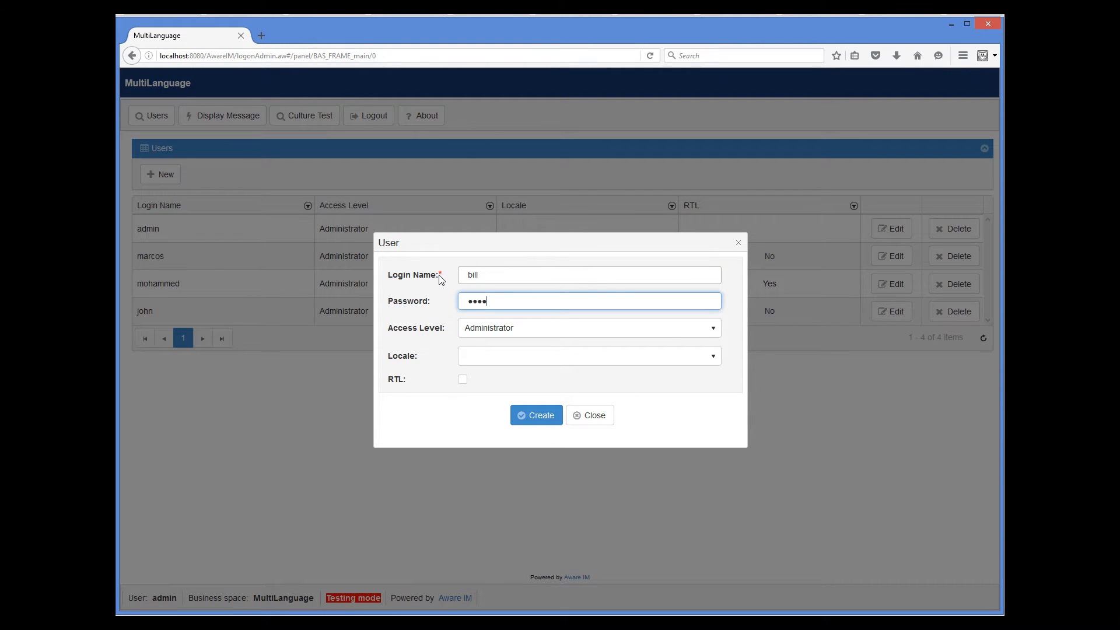
left_click(542, 418)
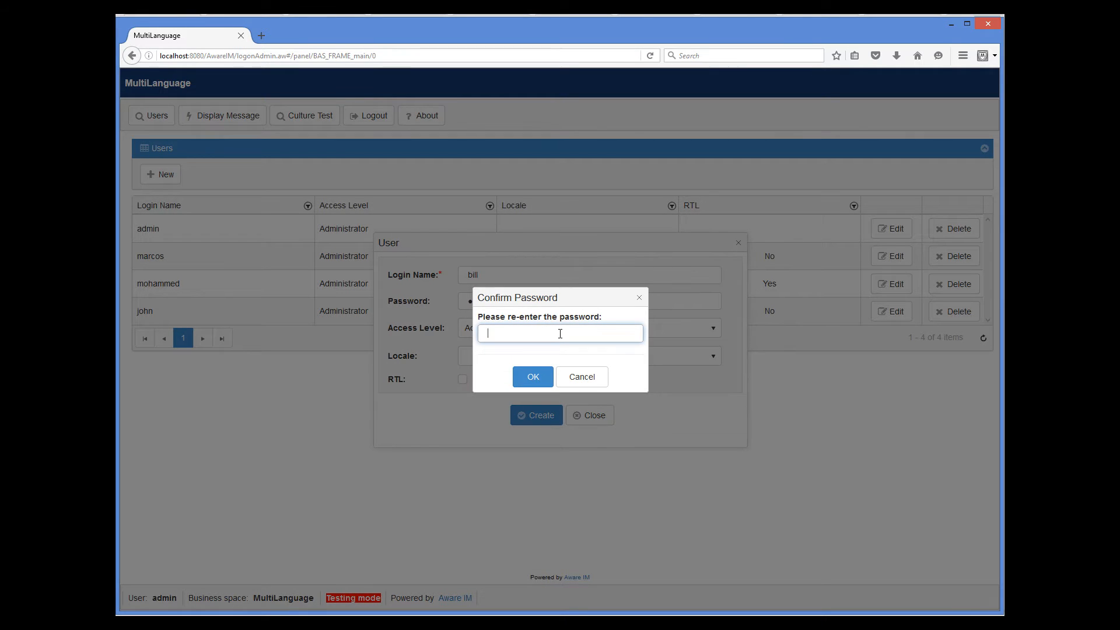
type("bill")
left_click(541, 378)
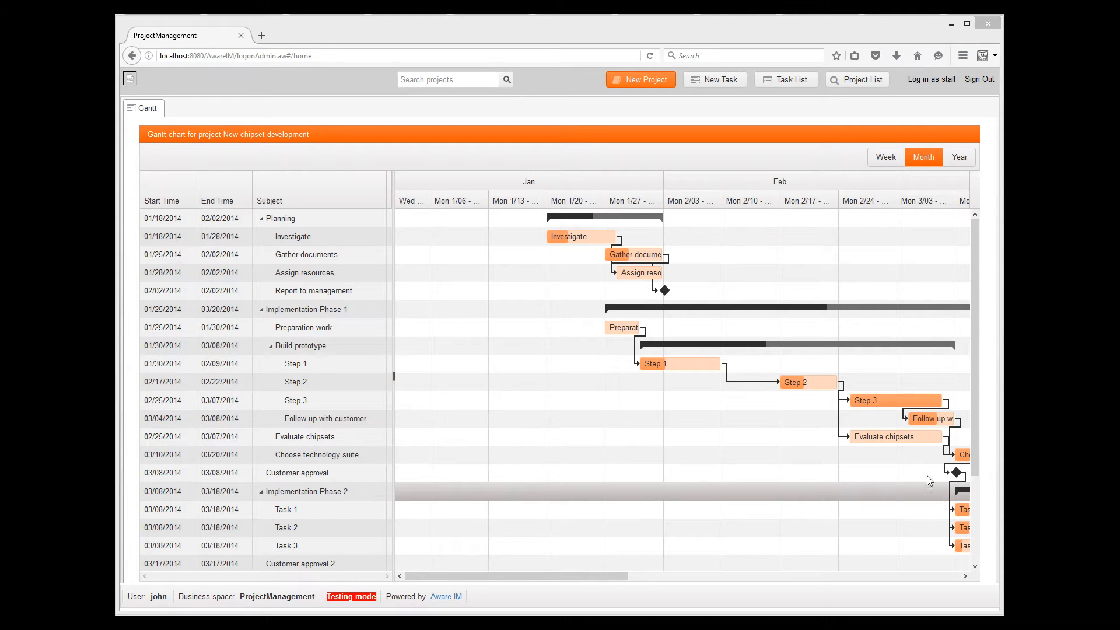
- Open a New Task form for New chipset development and close it without saving
left_click(709, 85)
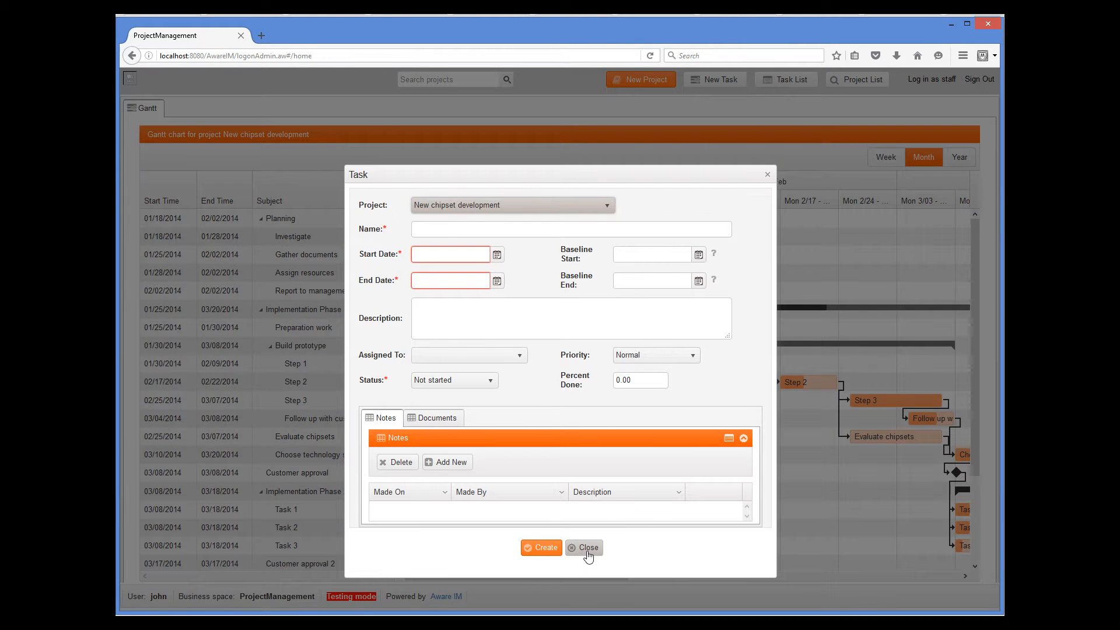
left_click(588, 549)
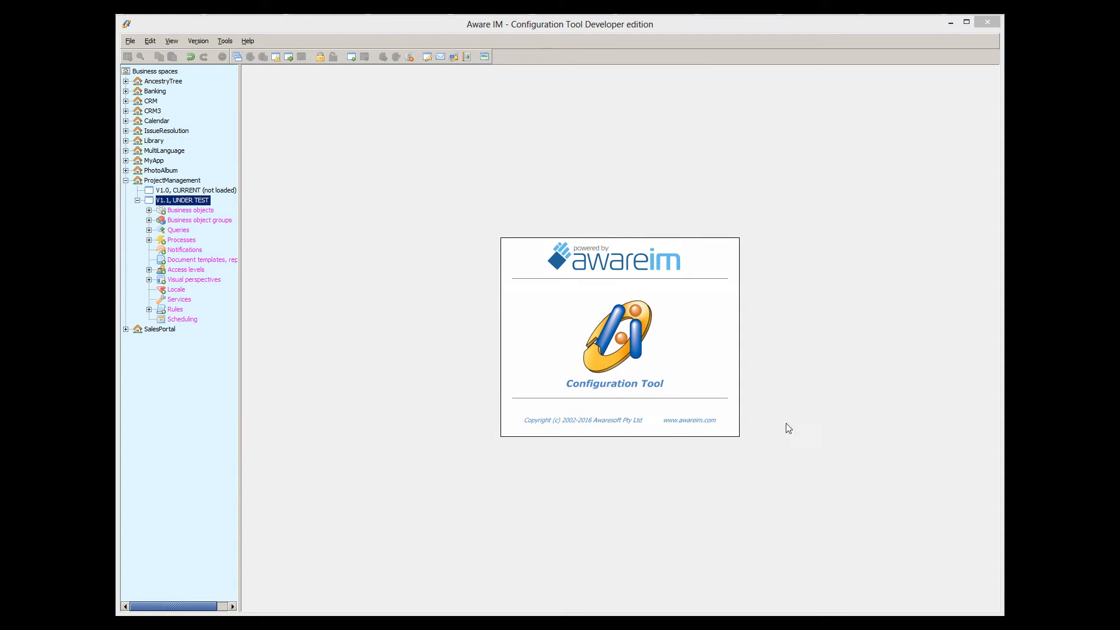
- Inspect the Gantt - for current project query's auto-refresh settings, closing everything unchanged
left_click(149, 230)
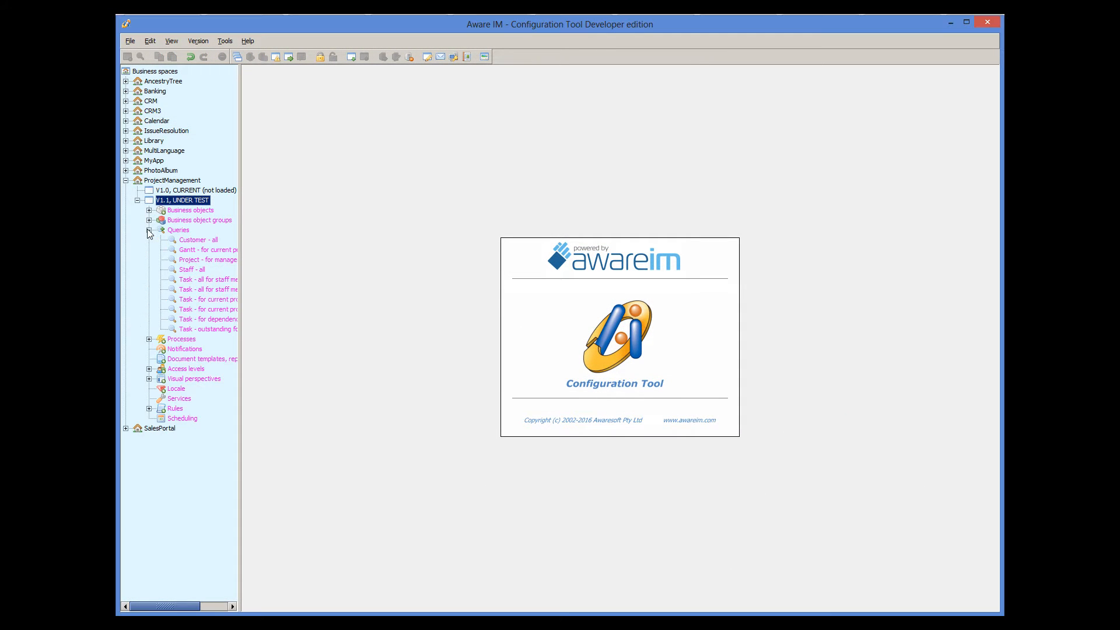
double_click(208, 252)
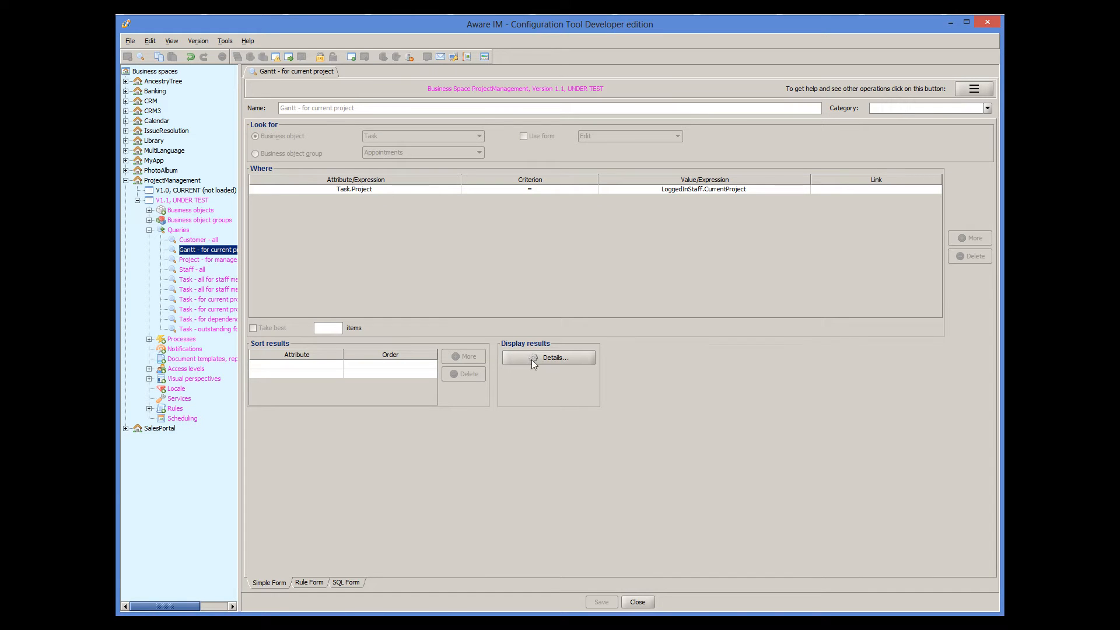
left_click(570, 359)
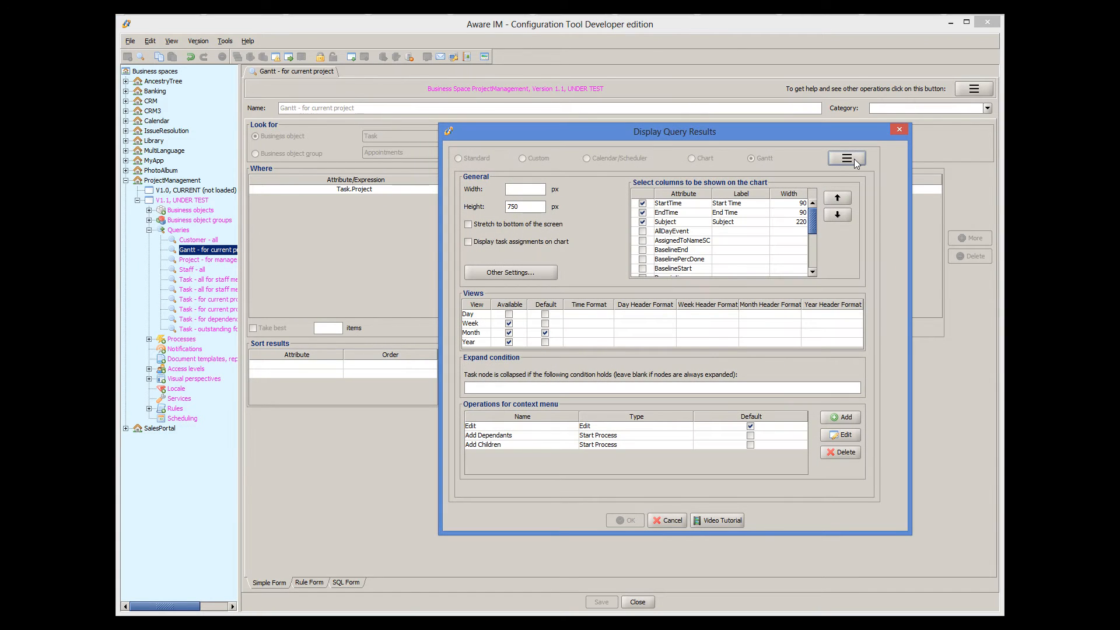
left_click(853, 158)
left_click(864, 232)
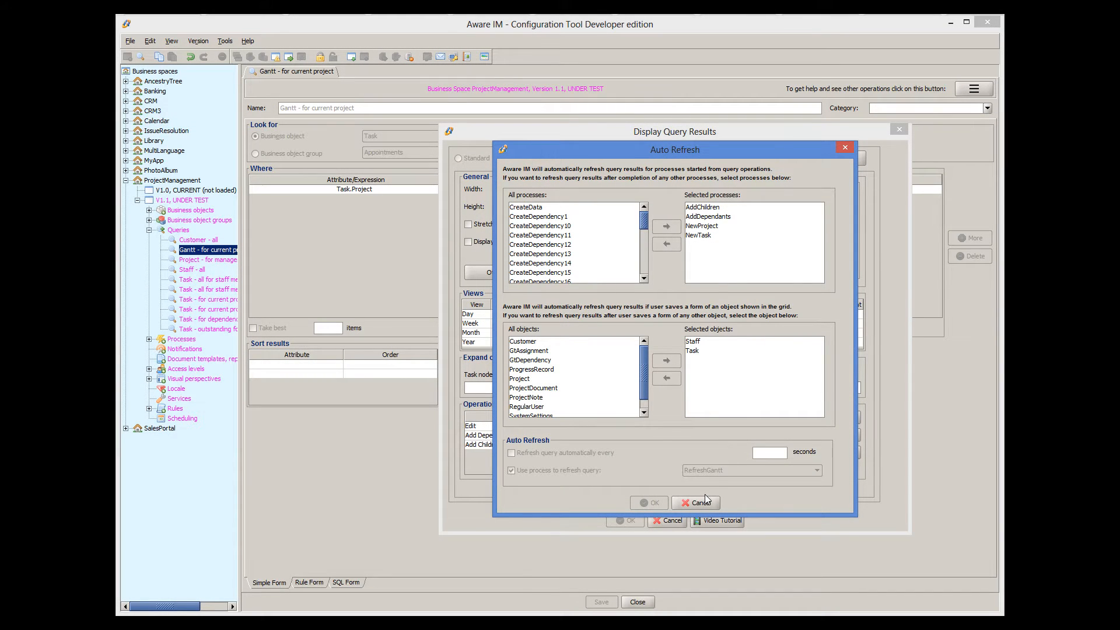
left_click(706, 499)
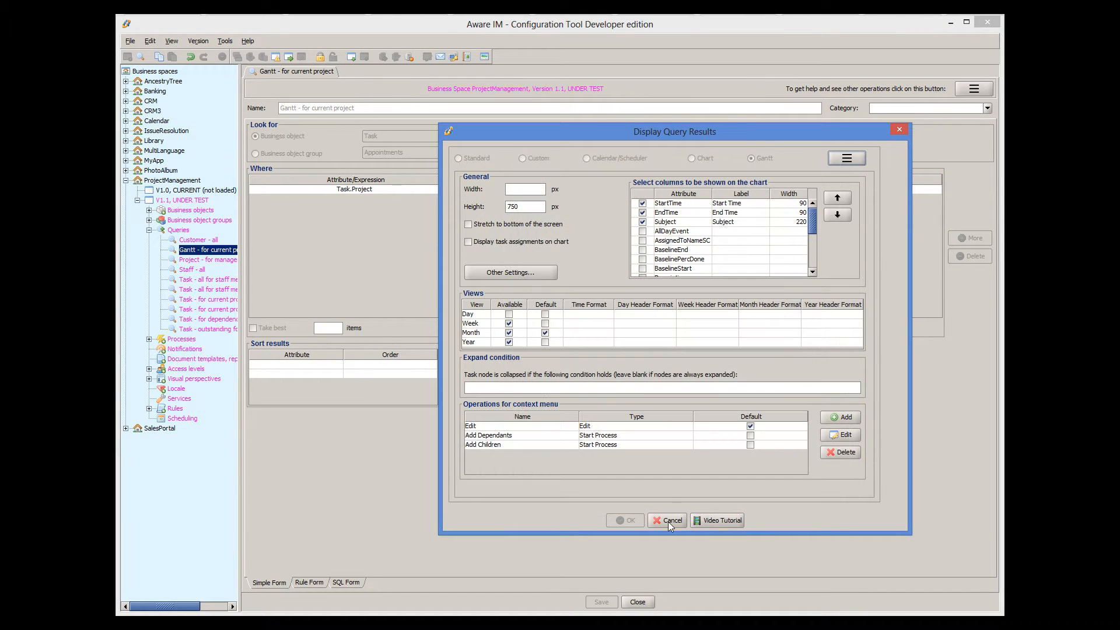
left_click(667, 521)
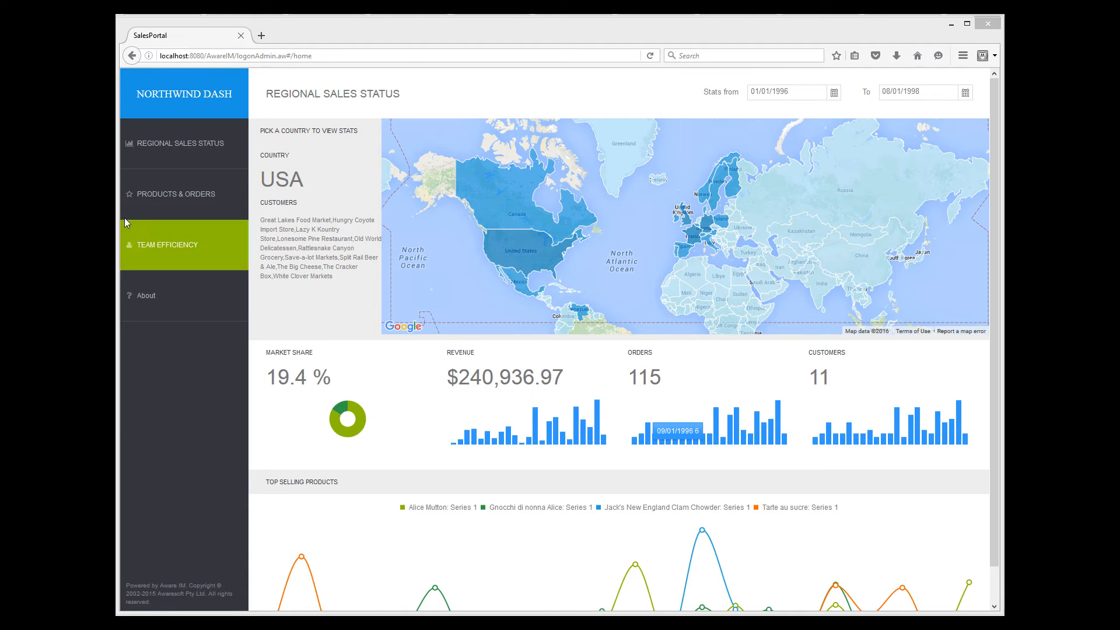
- Go to Team Efficiency and select the second team member to see their sales statistics
left_click(141, 244)
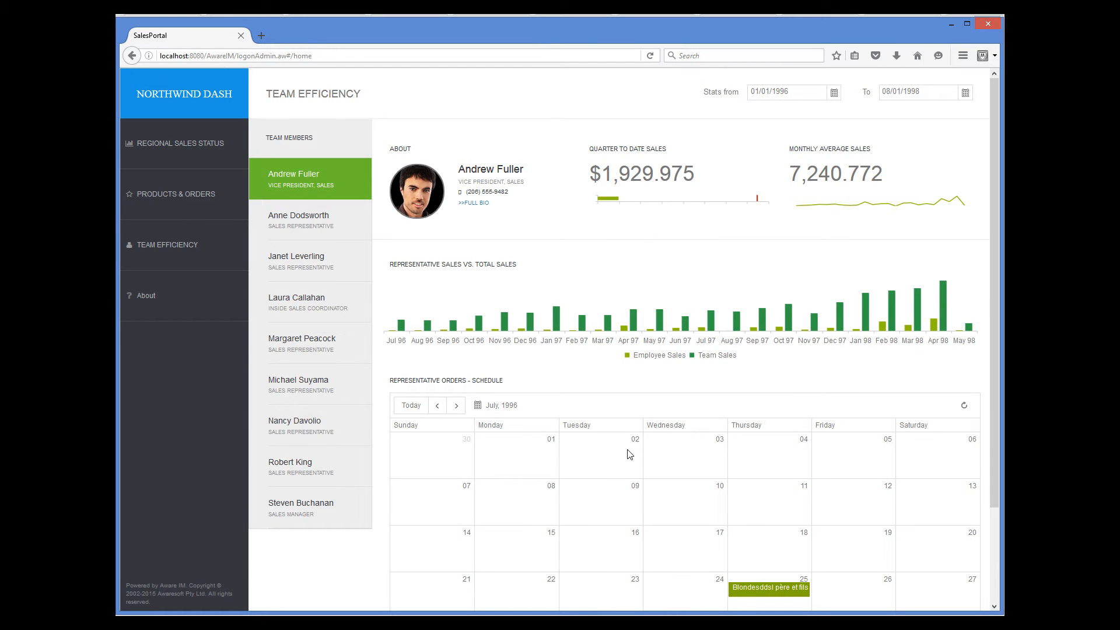
left_click(309, 227)
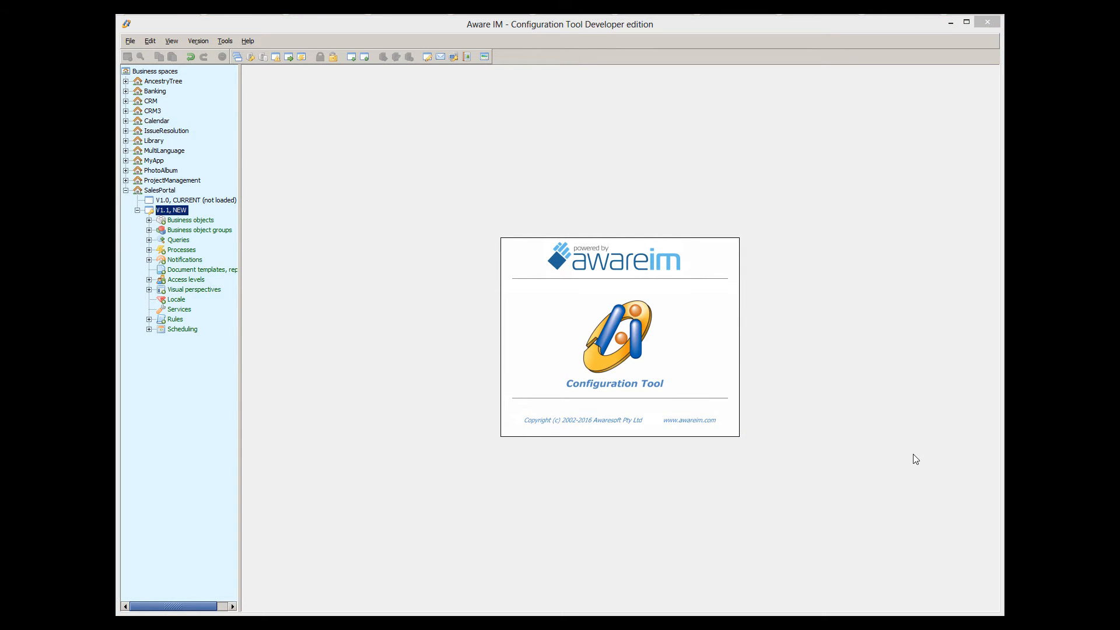
- Open the SalesPortal TeamEfficiency perspective and select its Bio panel under Employee Stats Container
left_click(149, 290)
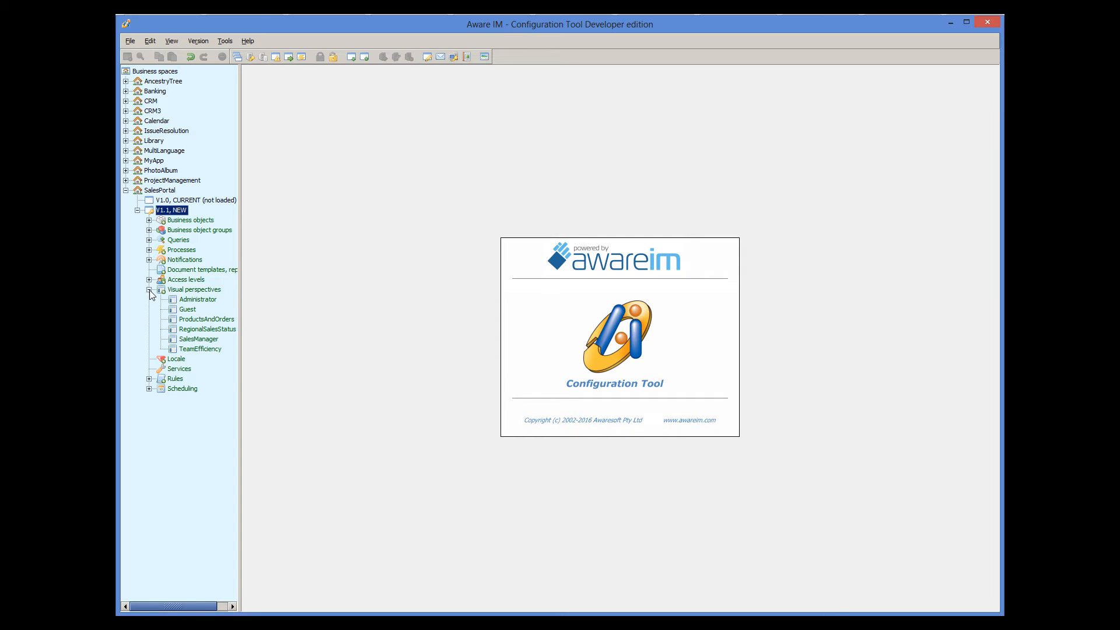
left_click(207, 350)
double_click(207, 351)
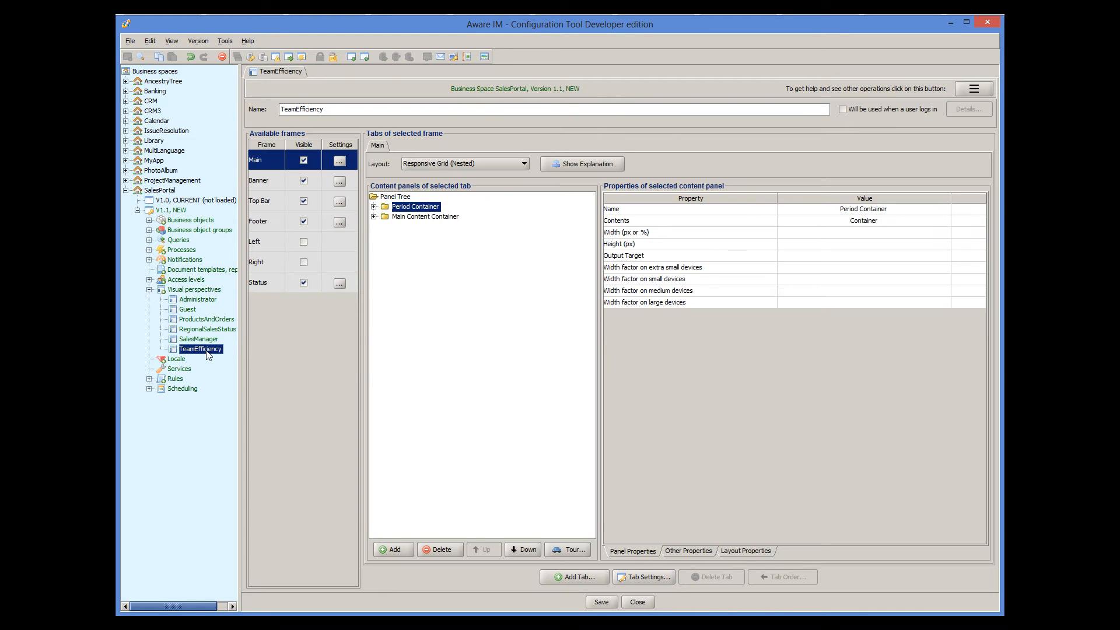
left_click(374, 217)
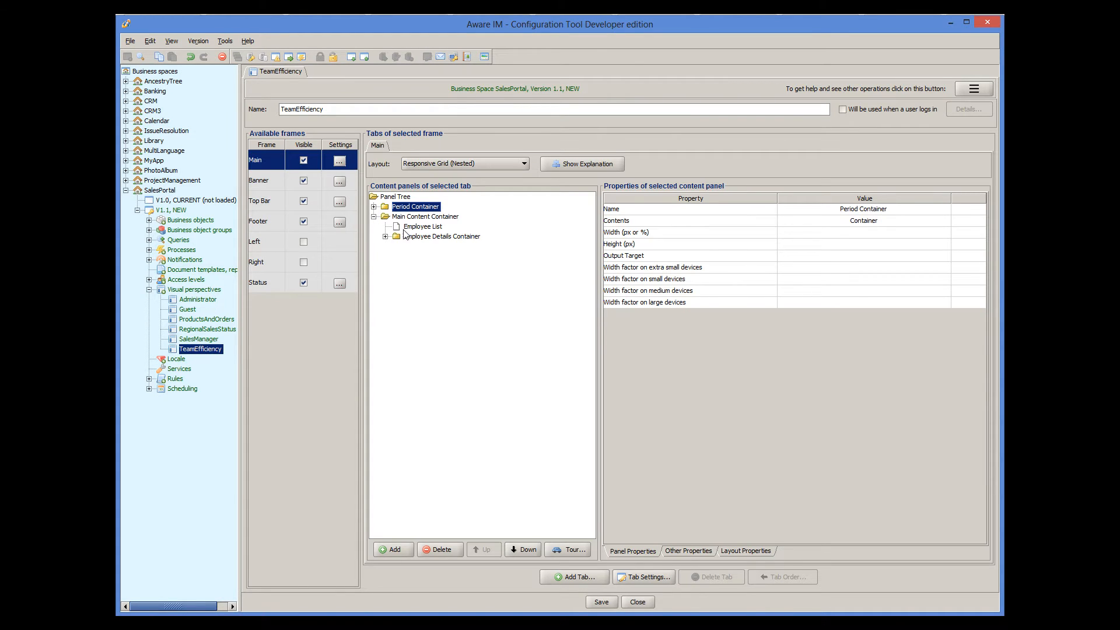
left_click(385, 236)
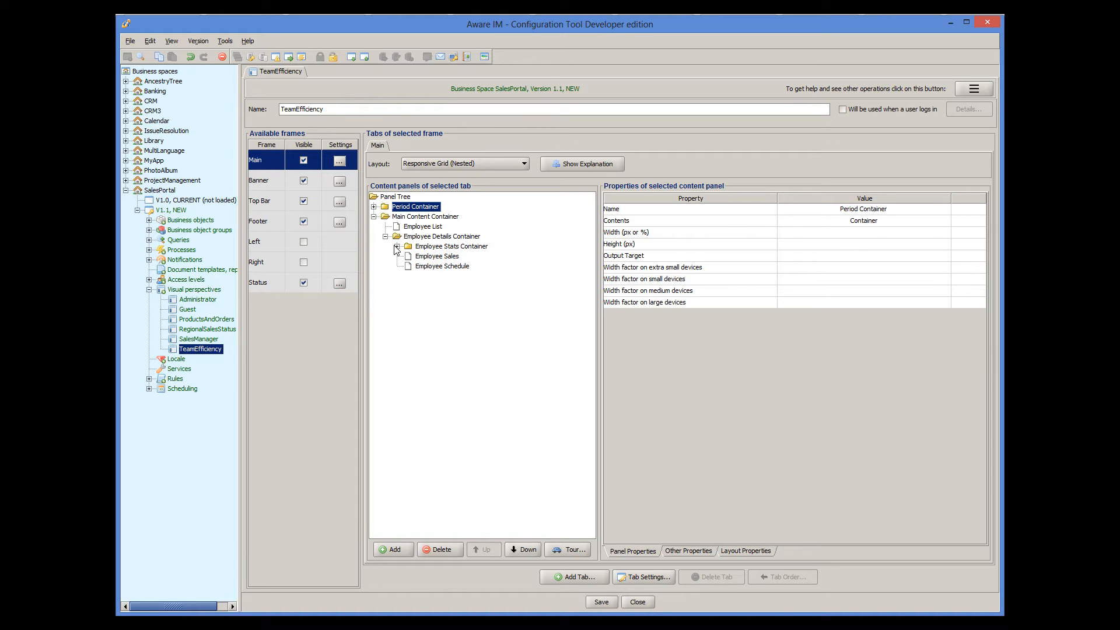
left_click(398, 246)
left_click(432, 257)
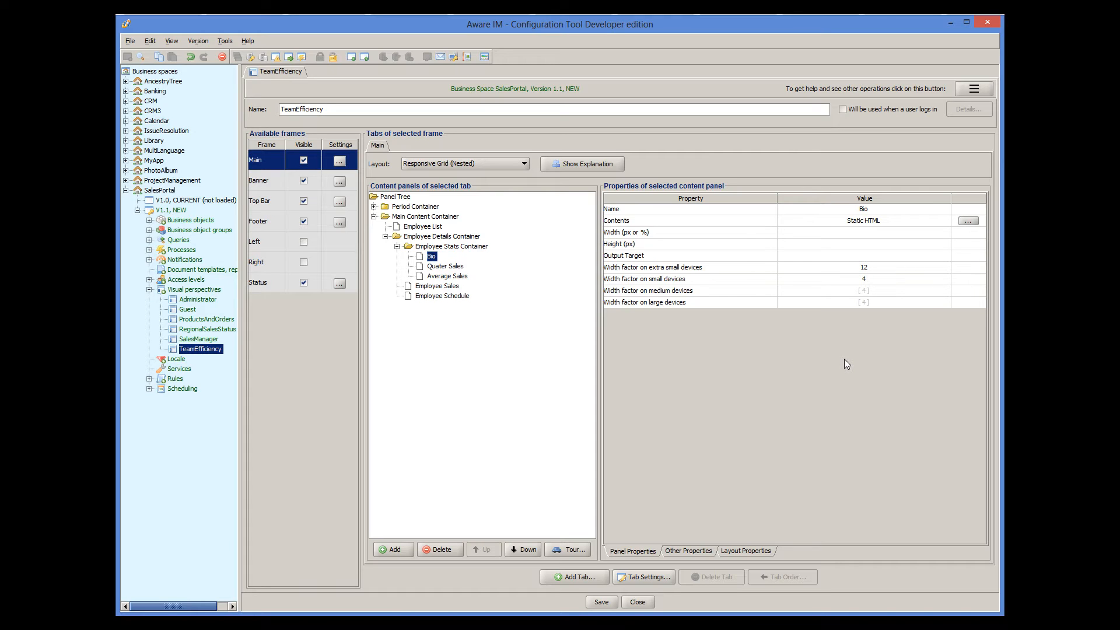
- View the Bio panel's static HTML contents, then cancel both dialogs unchanged
left_click(972, 223)
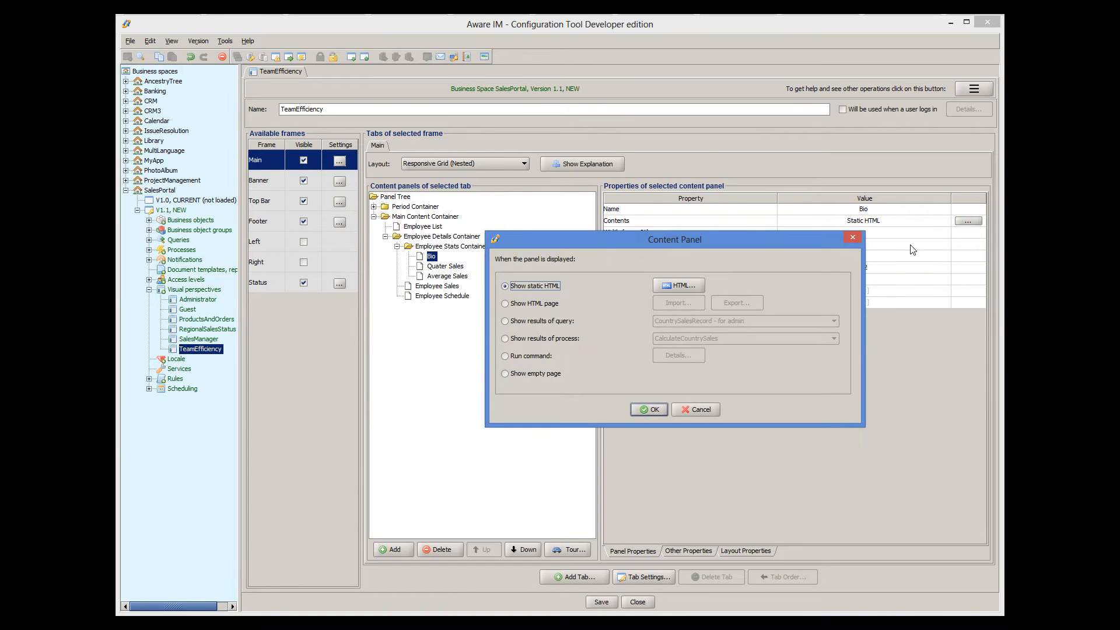
left_click(693, 285)
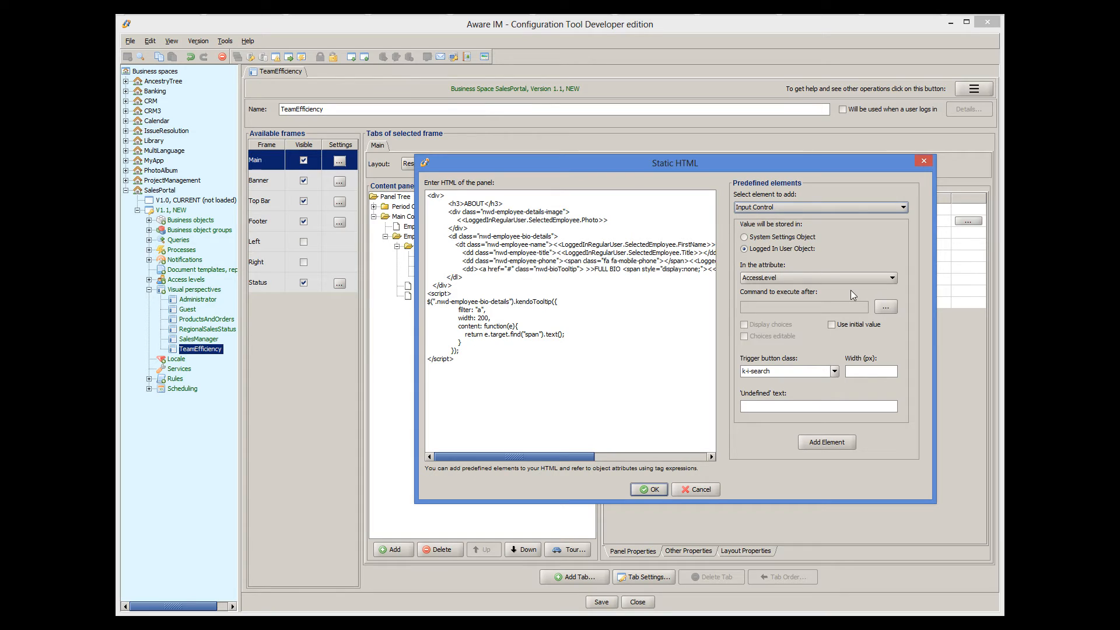
left_click(697, 489)
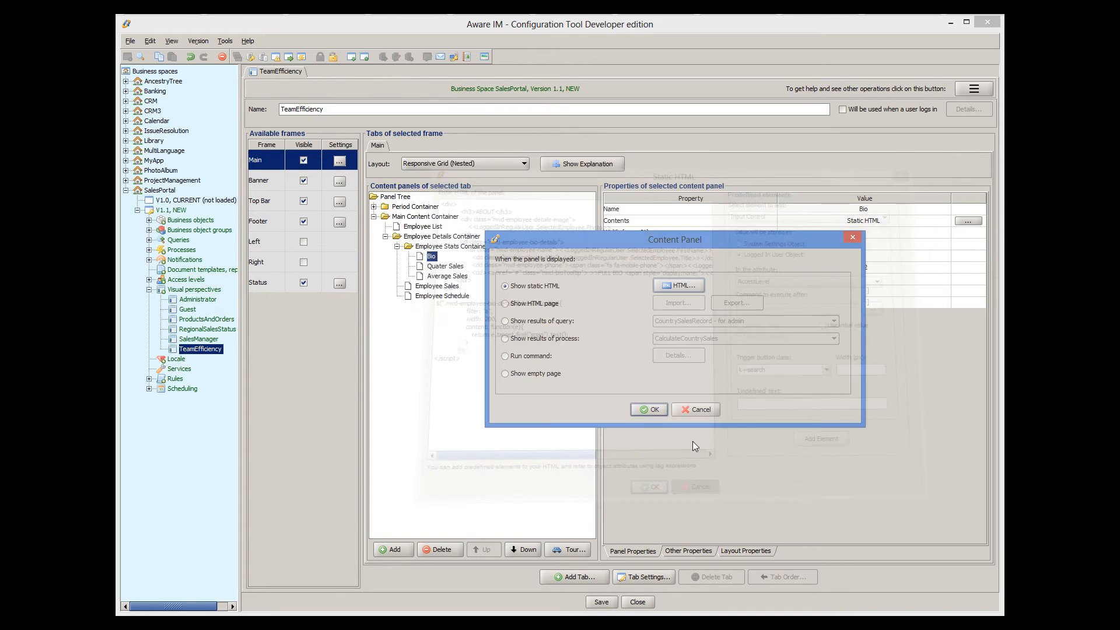
left_click(689, 409)
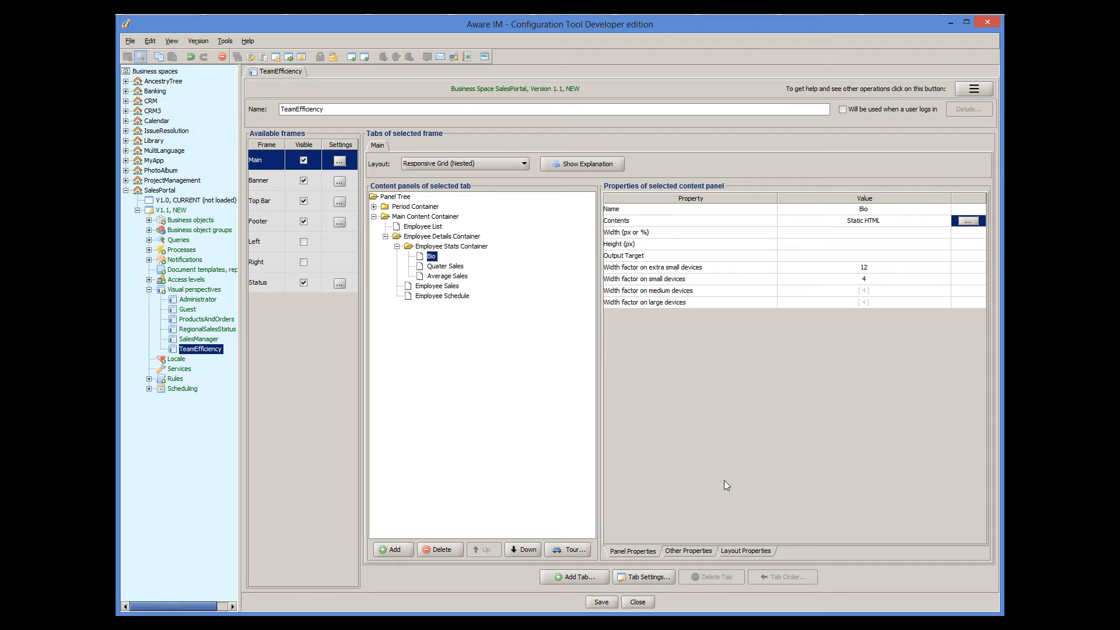
- Review the Bio panel's auto-refresh settings without changes and close the TeamEfficiency editor
left_click(703, 551)
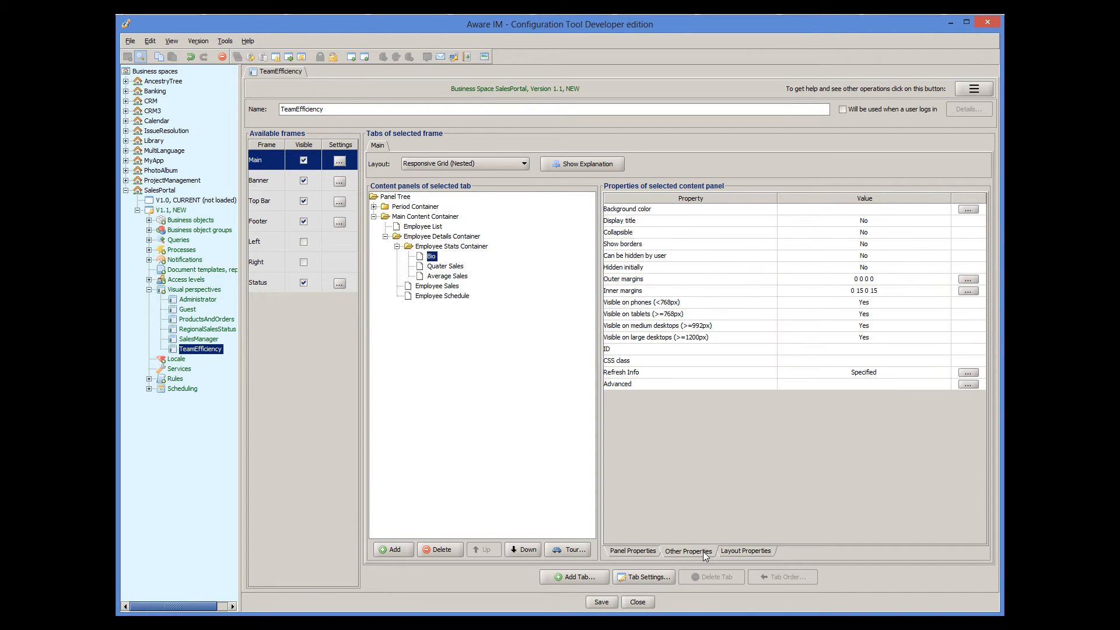
left_click(968, 373)
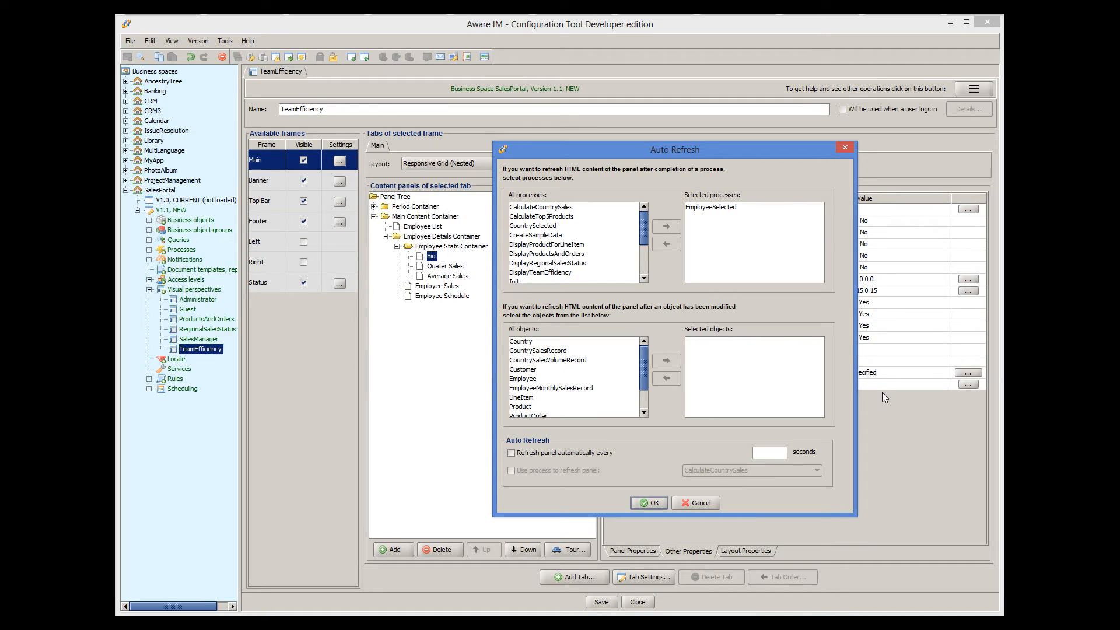
left_click(702, 499)
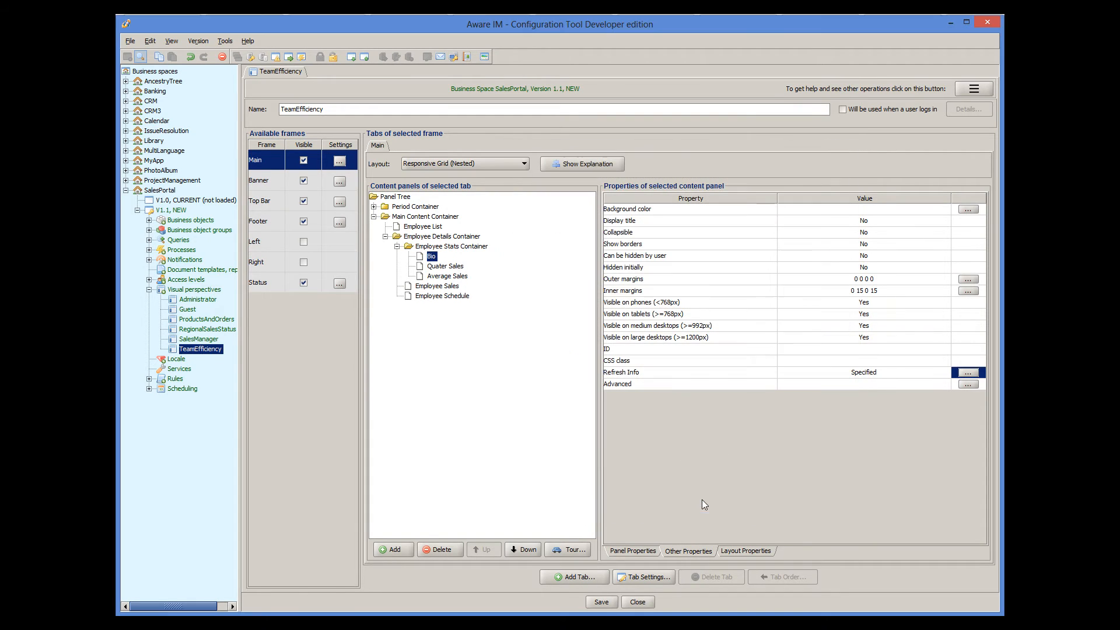
left_click(638, 601)
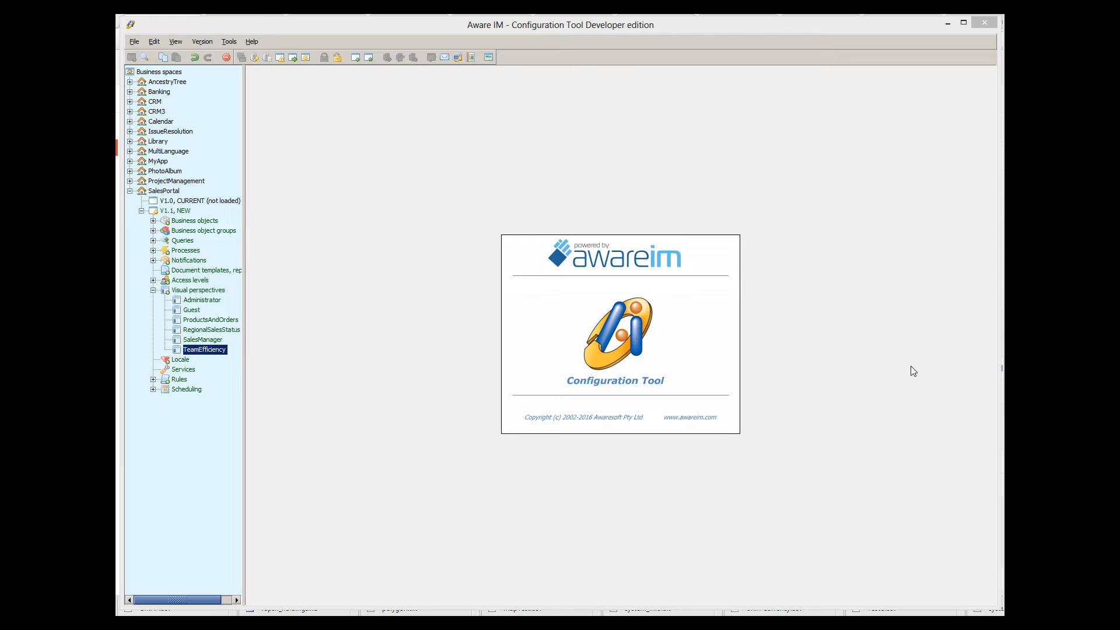
- Open the AncestryTree Person business object and view its Children attribute settings without changes
left_click(131, 82)
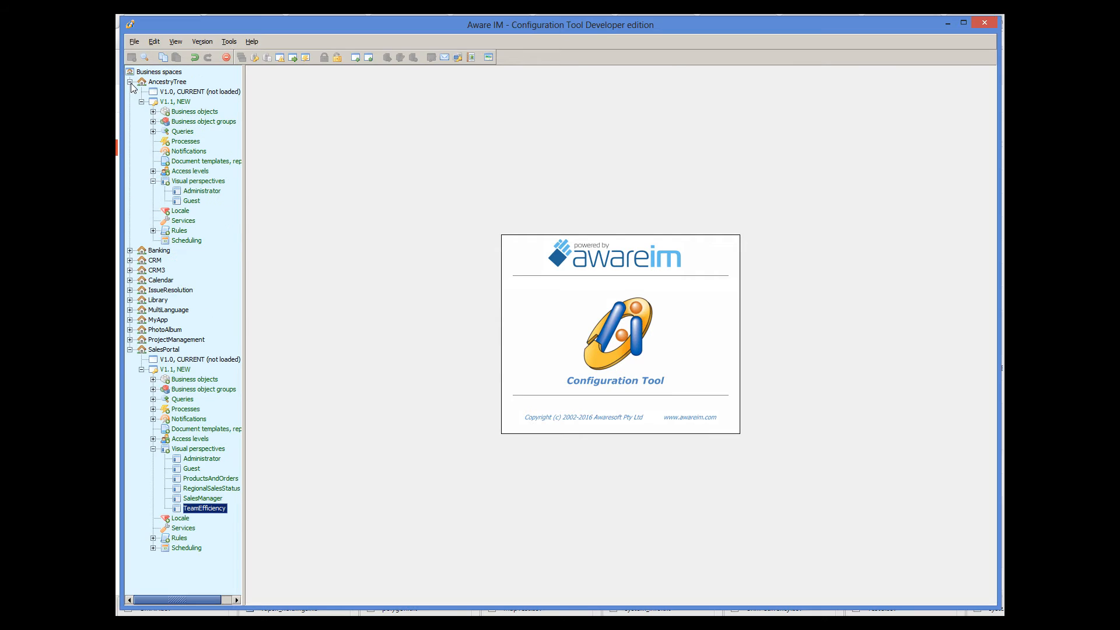
left_click(153, 112)
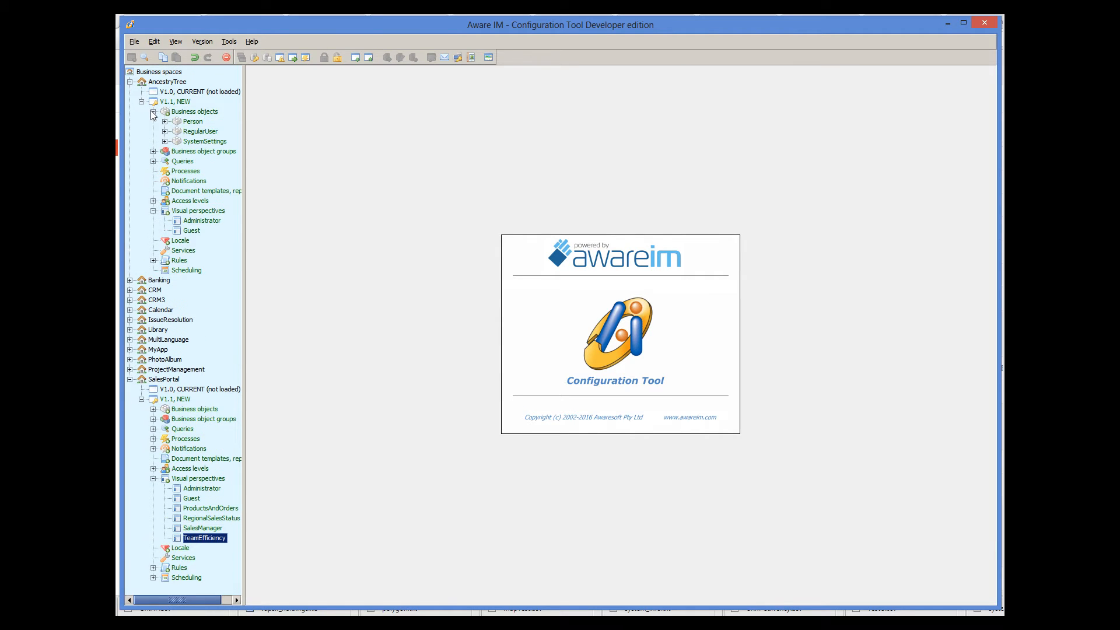
double_click(196, 123)
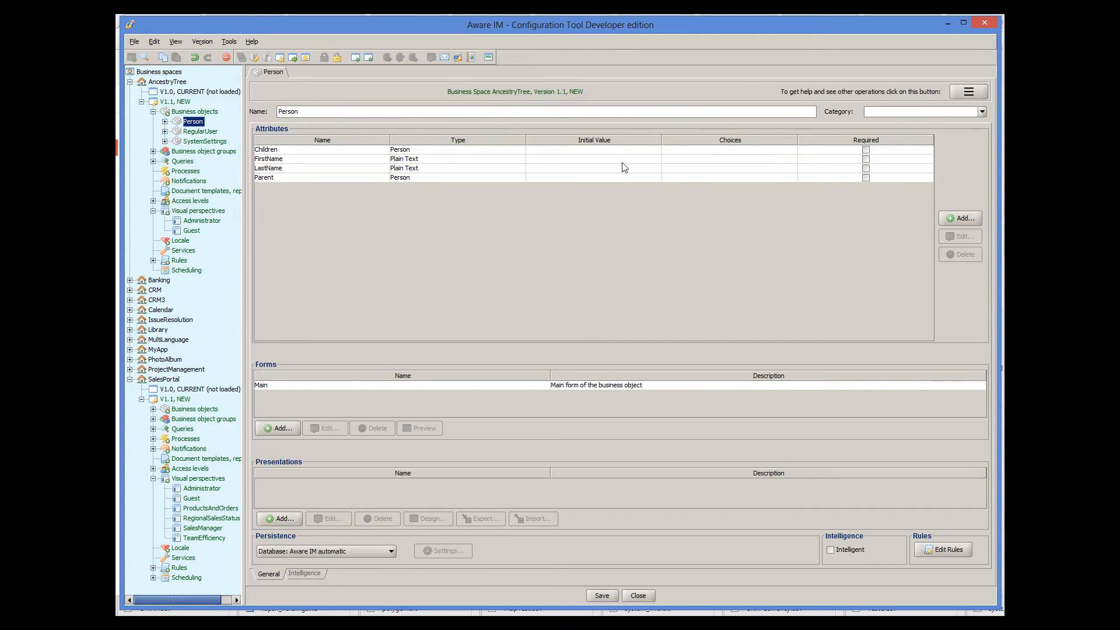
left_click(392, 150)
double_click(391, 151)
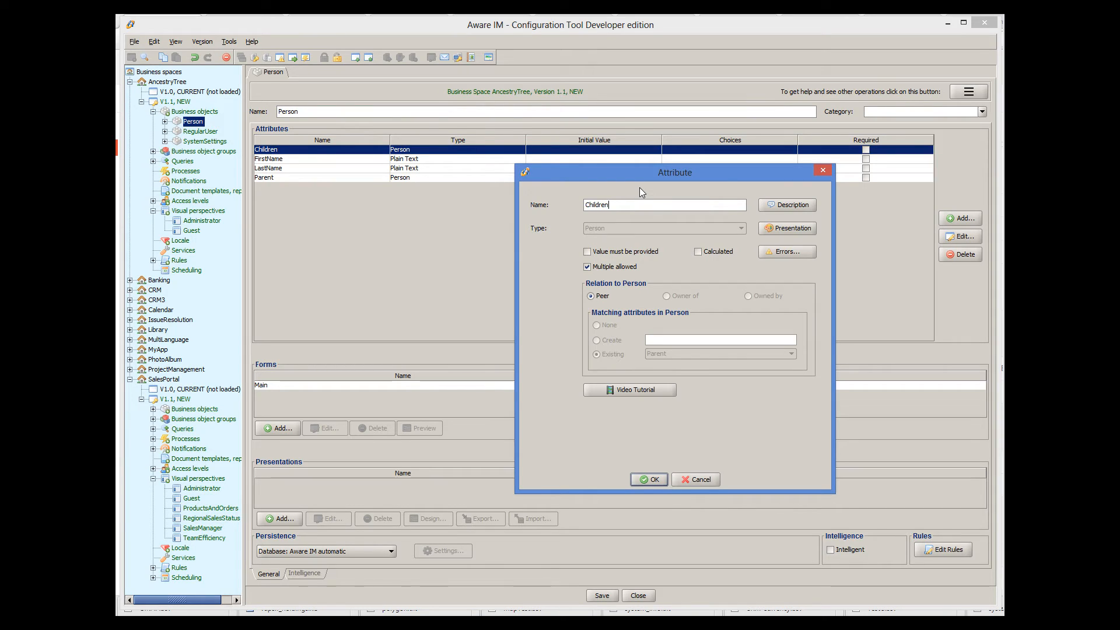
left_click(703, 477)
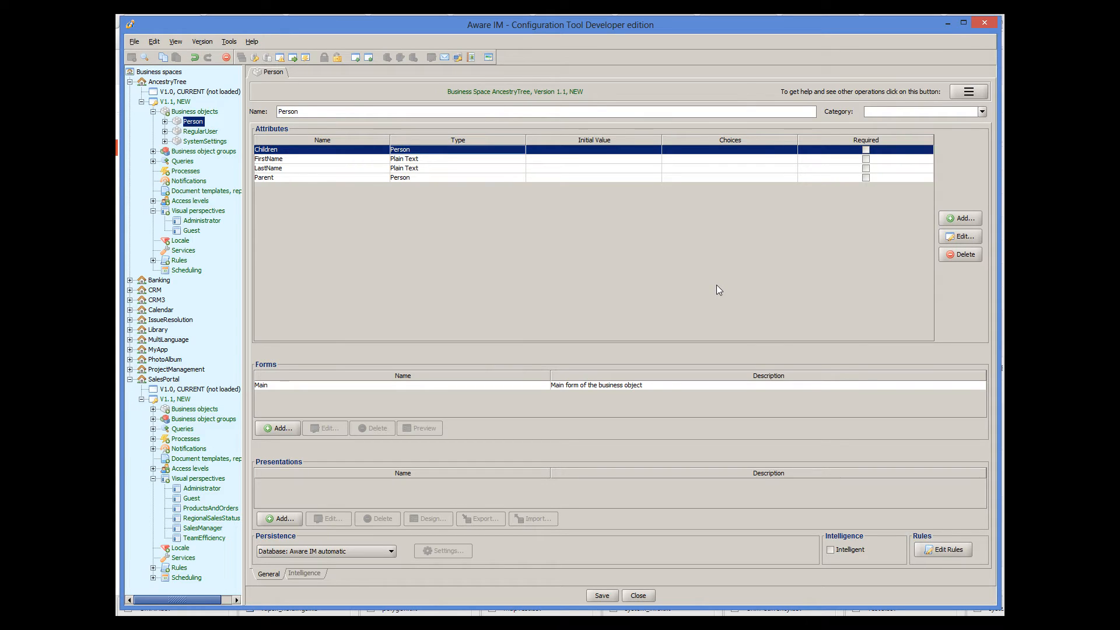
left_click(154, 161)
- Open the People query and view its Display Query Results settings without changes
double_click(188, 171)
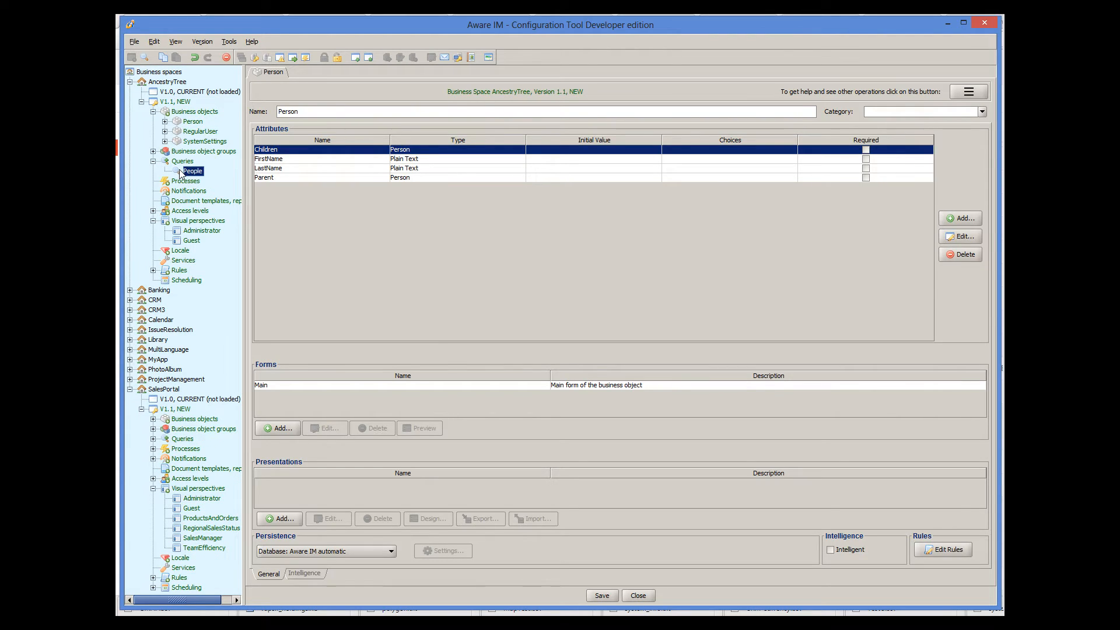
left_click(552, 358)
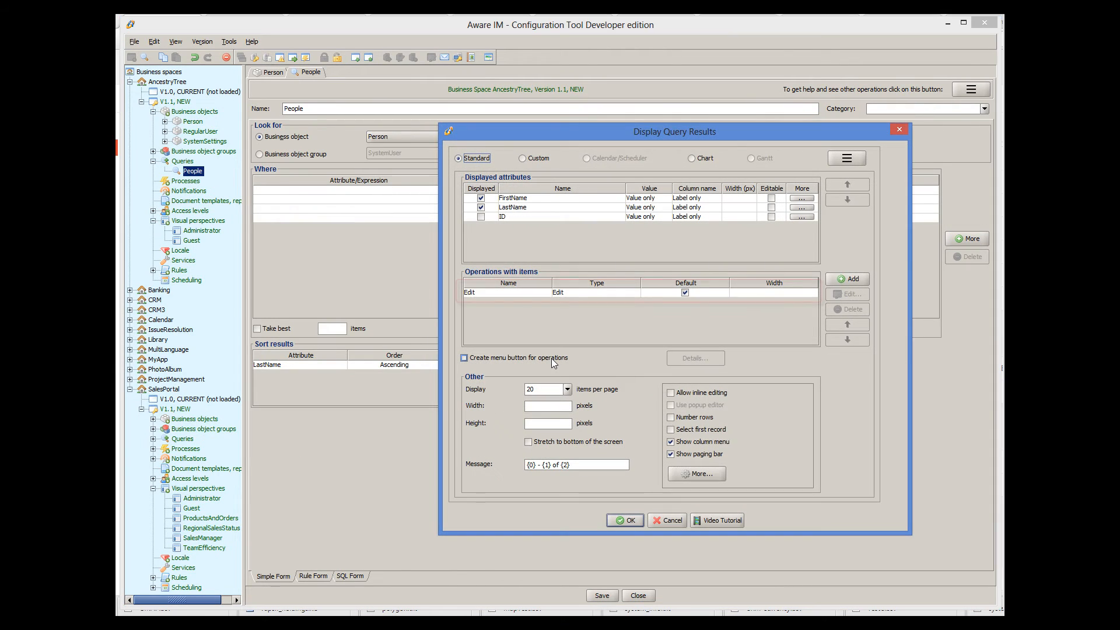
left_click(667, 520)
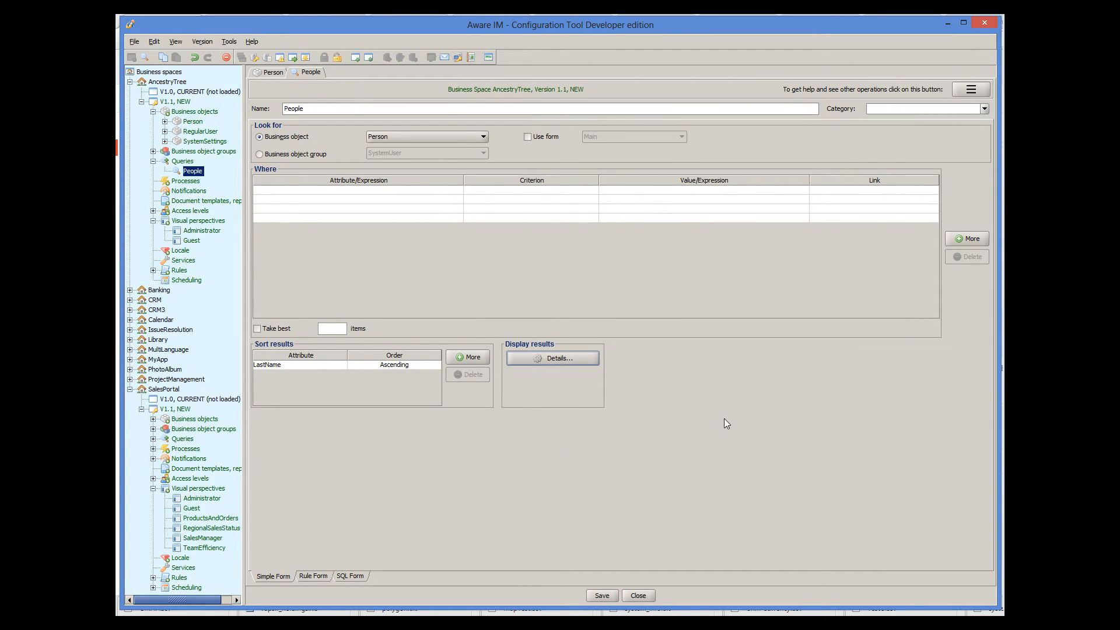
- Set the Administrator perspective's main frame layout to Column and add a second content panel
left_click(182, 232)
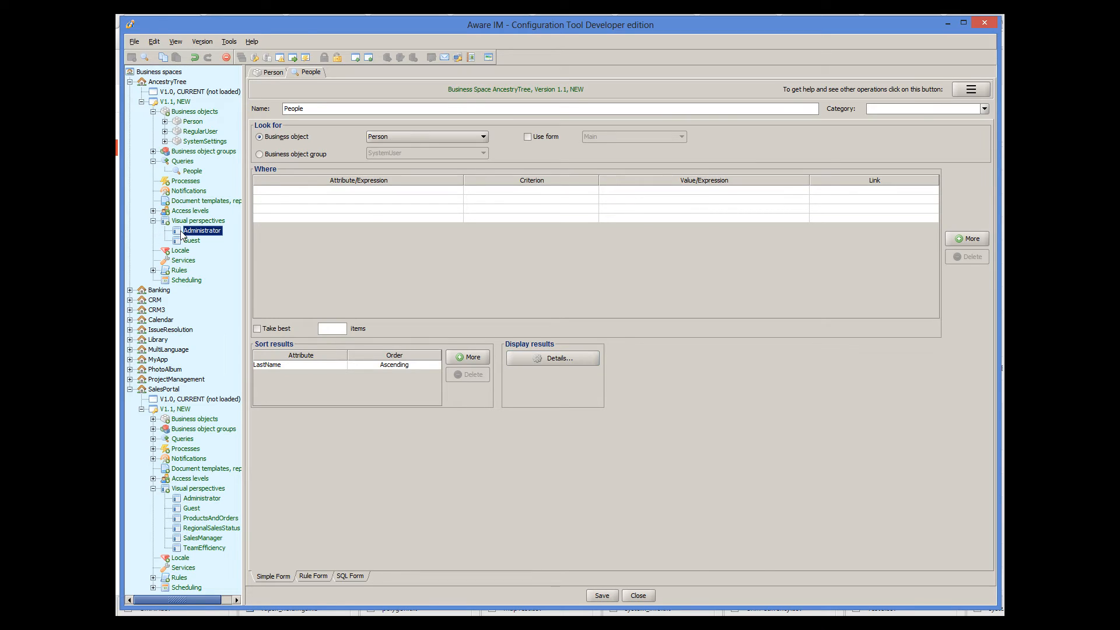
left_click(456, 167)
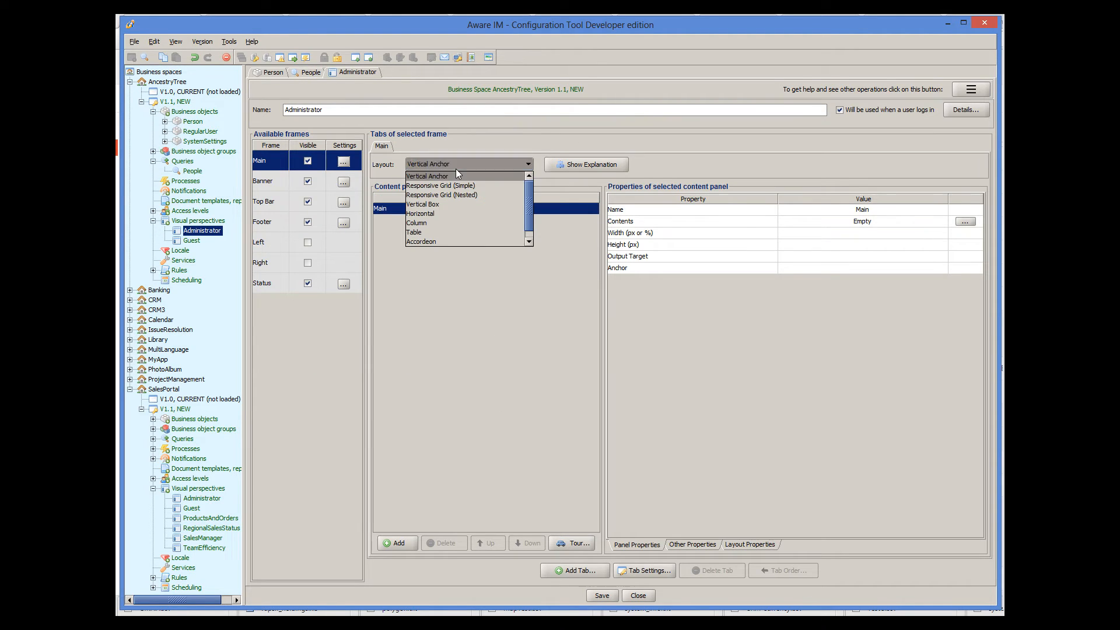
left_click(418, 224)
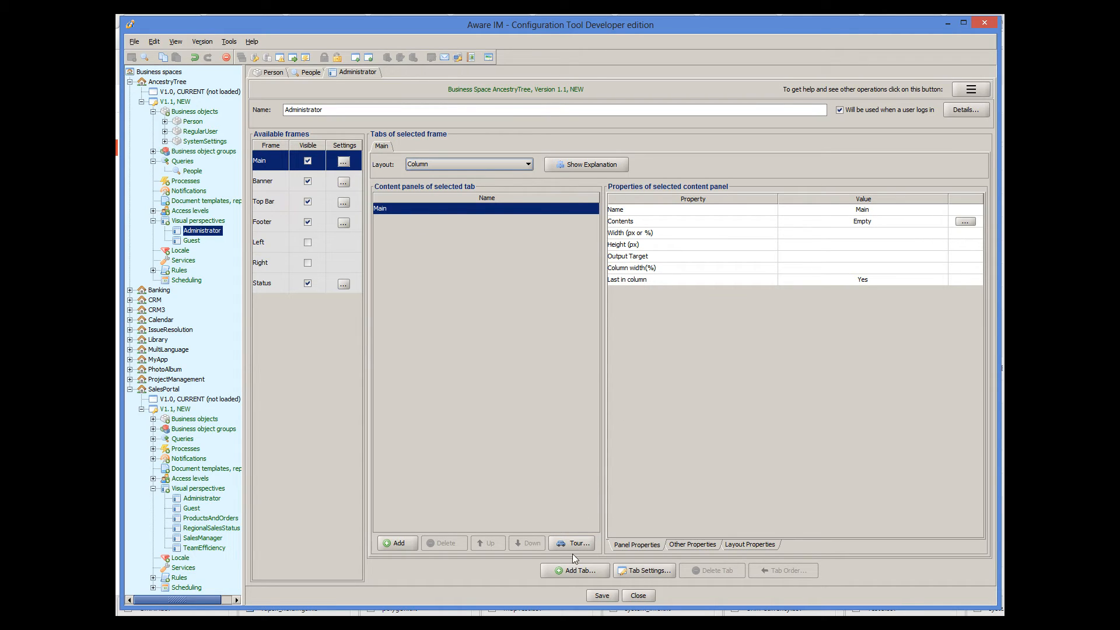
left_click(413, 542)
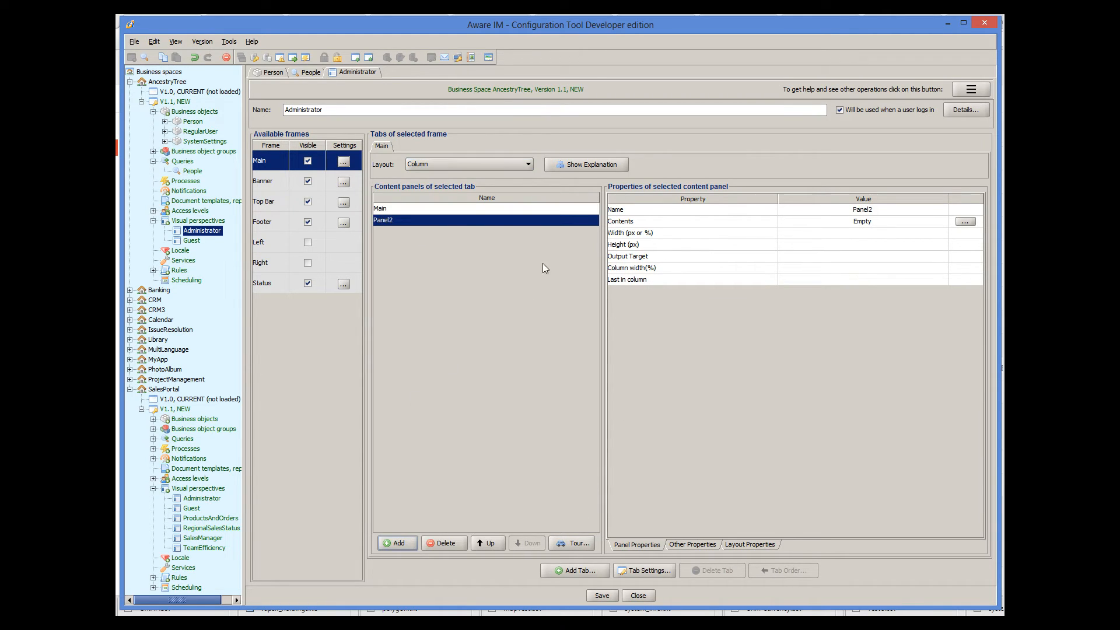
- Rename the Main panel to People and Panel2 to Form
double_click(492, 210)
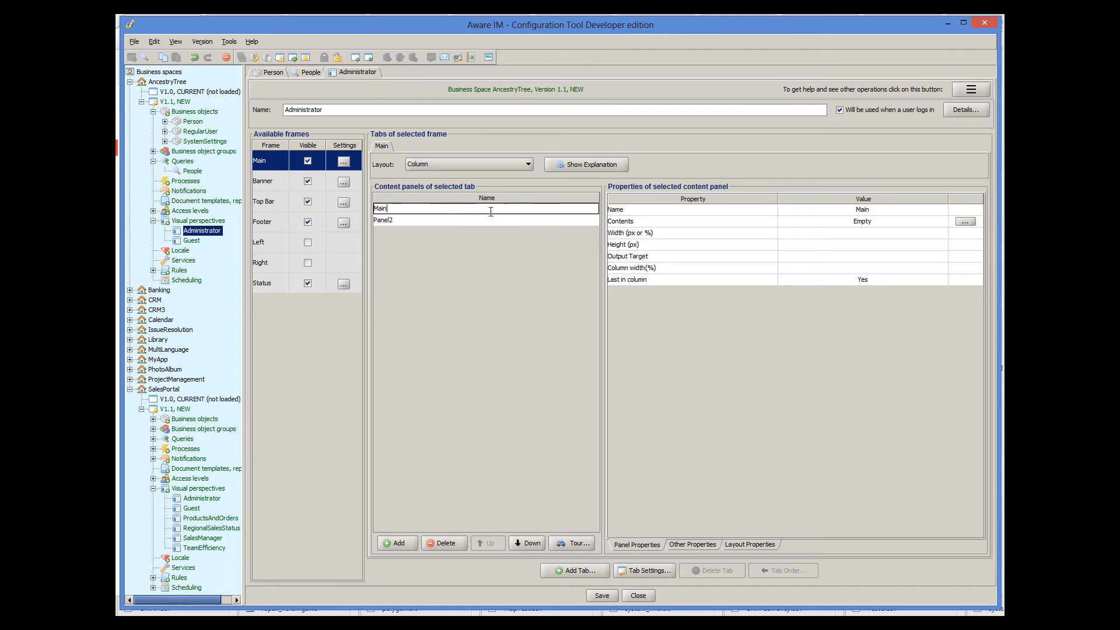
key("BackSpace")
key("BackSpace")
key("BackSpace")
key("BackSpace")
type("People")
key("Return")
double_click(481, 220)
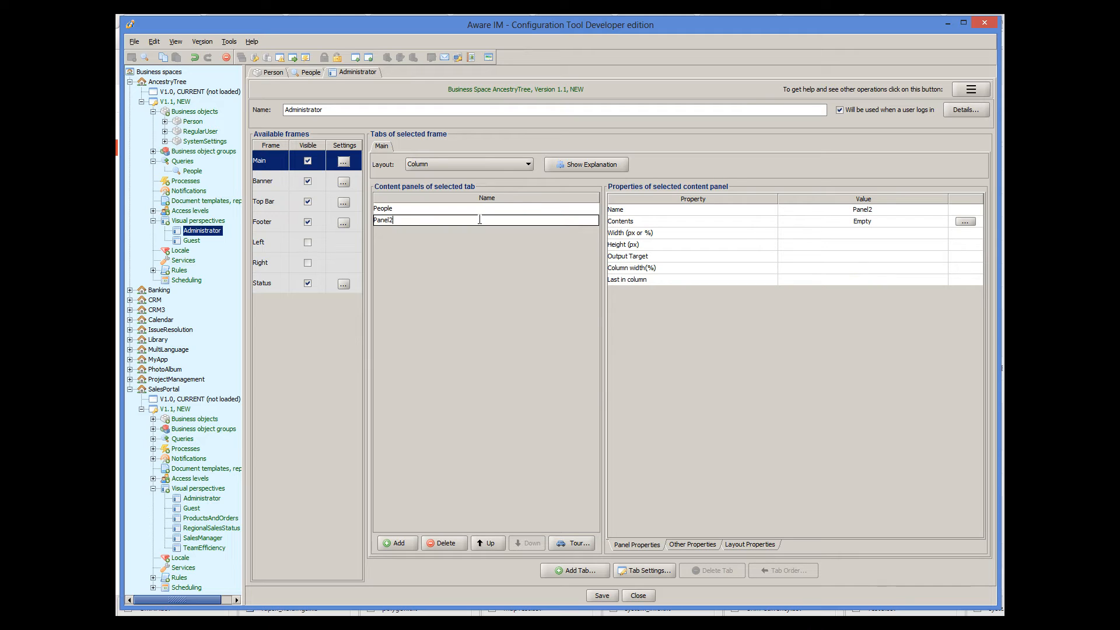
key("BackSpace")
key("BackSpace")
key("BackSpace")
type("or")
key("Return")
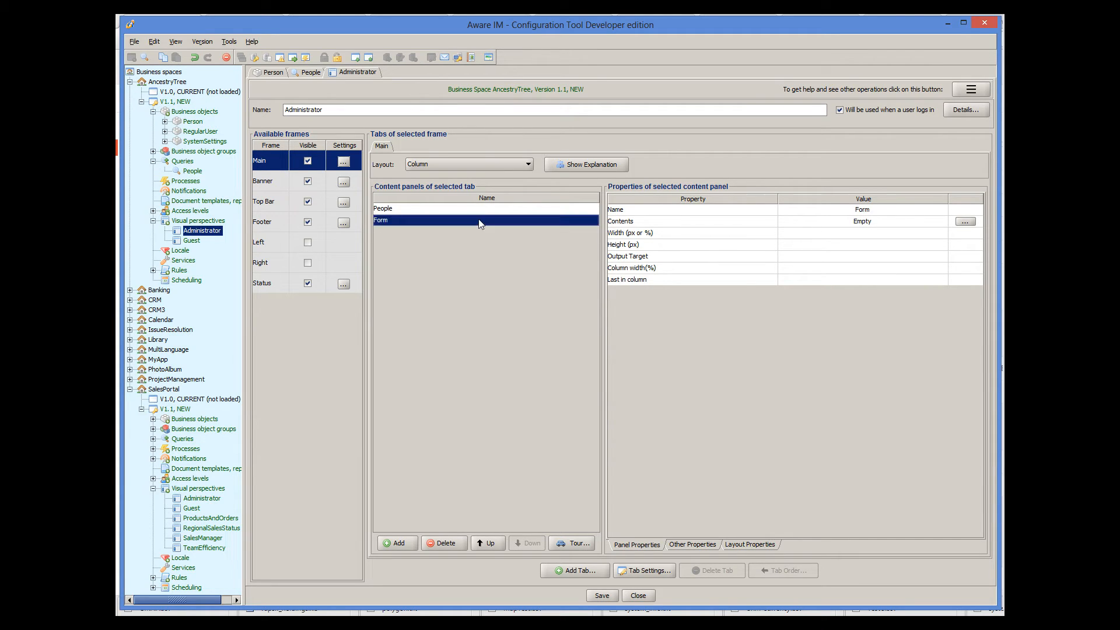
- Set the Form panel's Last in column to Yes
left_click(800, 279)
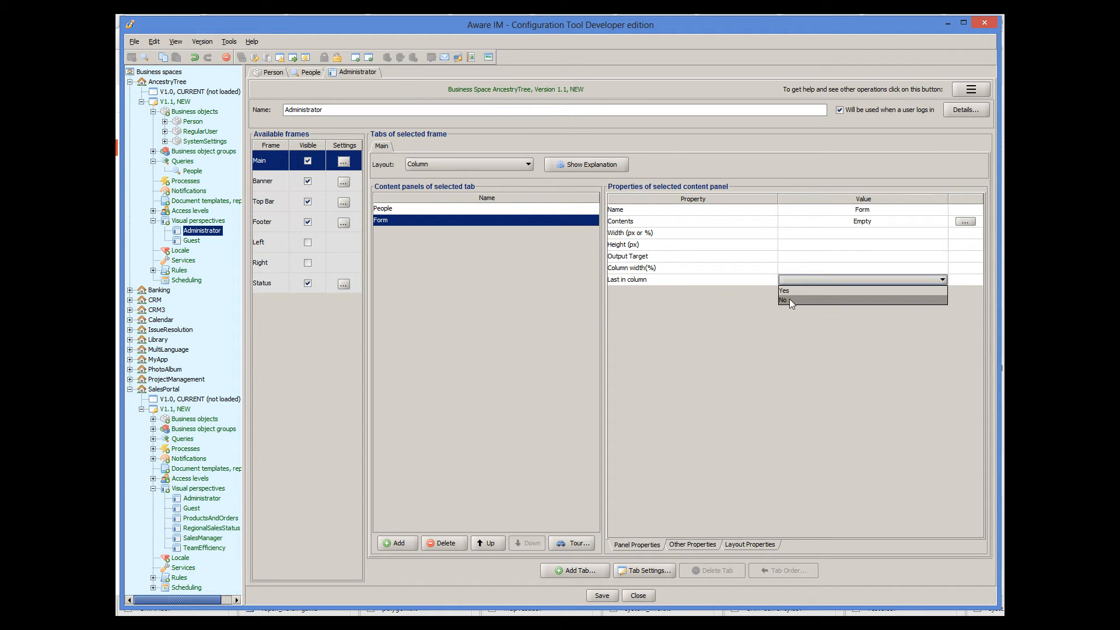
left_click(789, 290)
left_click(513, 210)
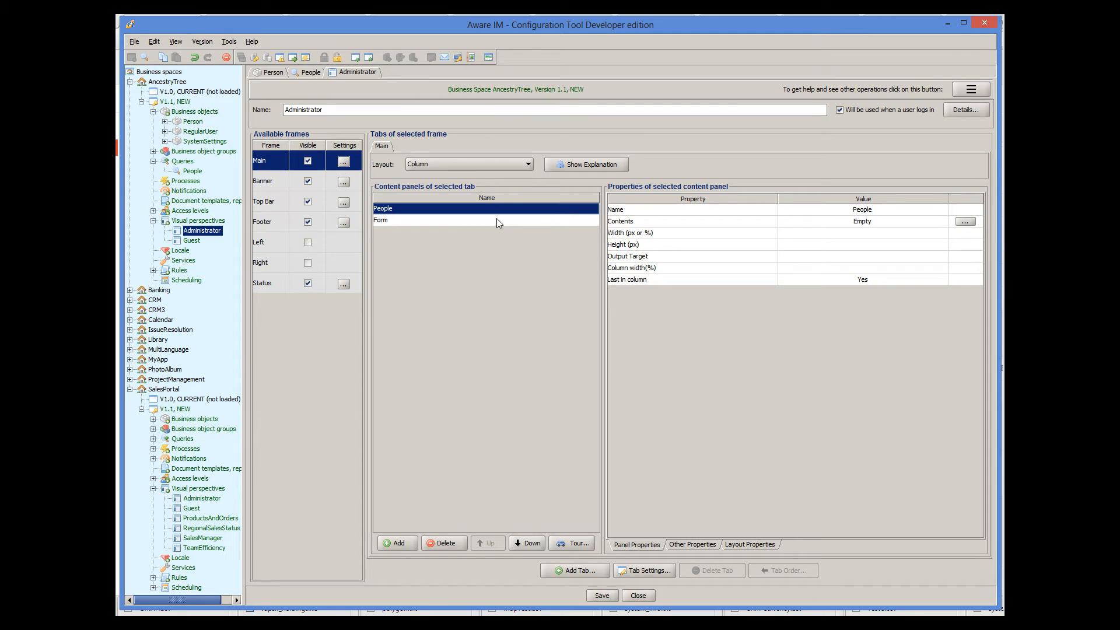
- Make the People panel show the People query results, set its output target to Form, and save
left_click(964, 223)
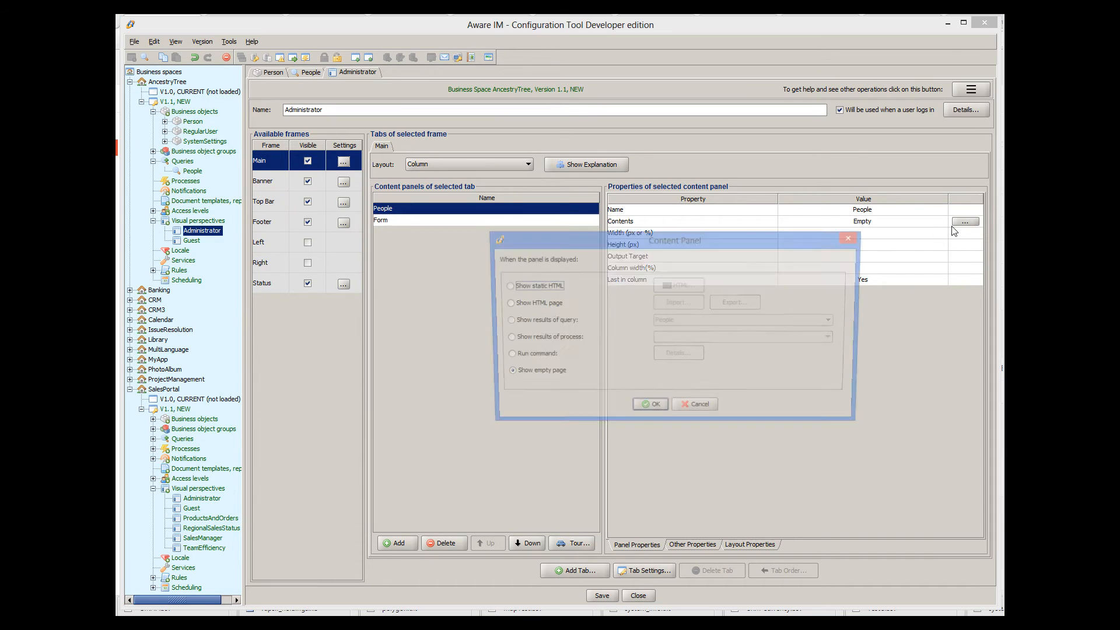
left_click(544, 323)
left_click(656, 410)
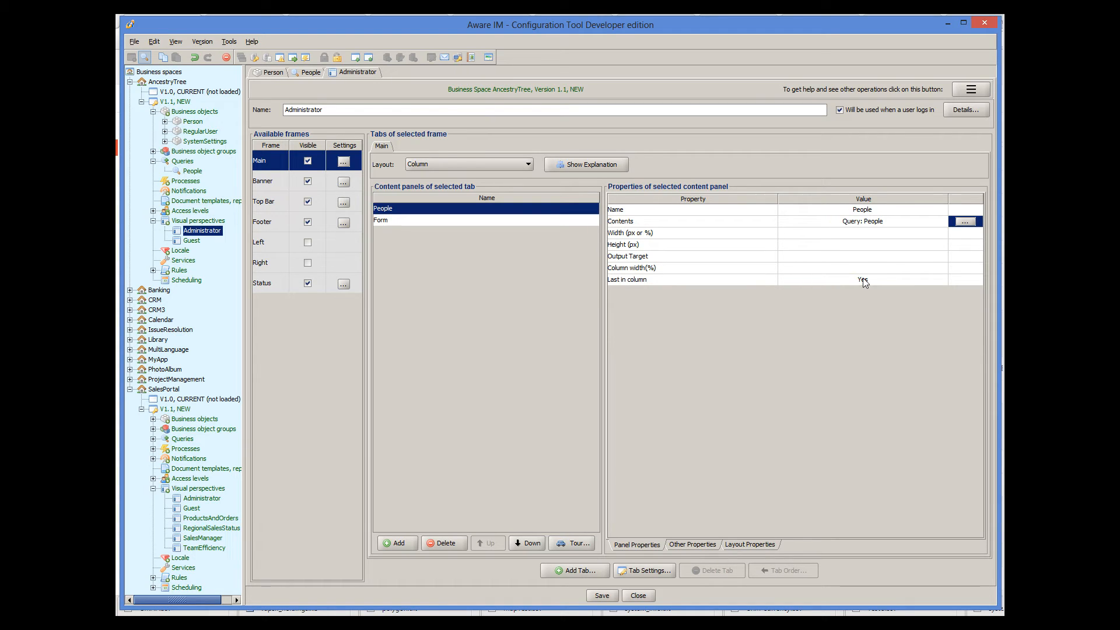
left_click(867, 255)
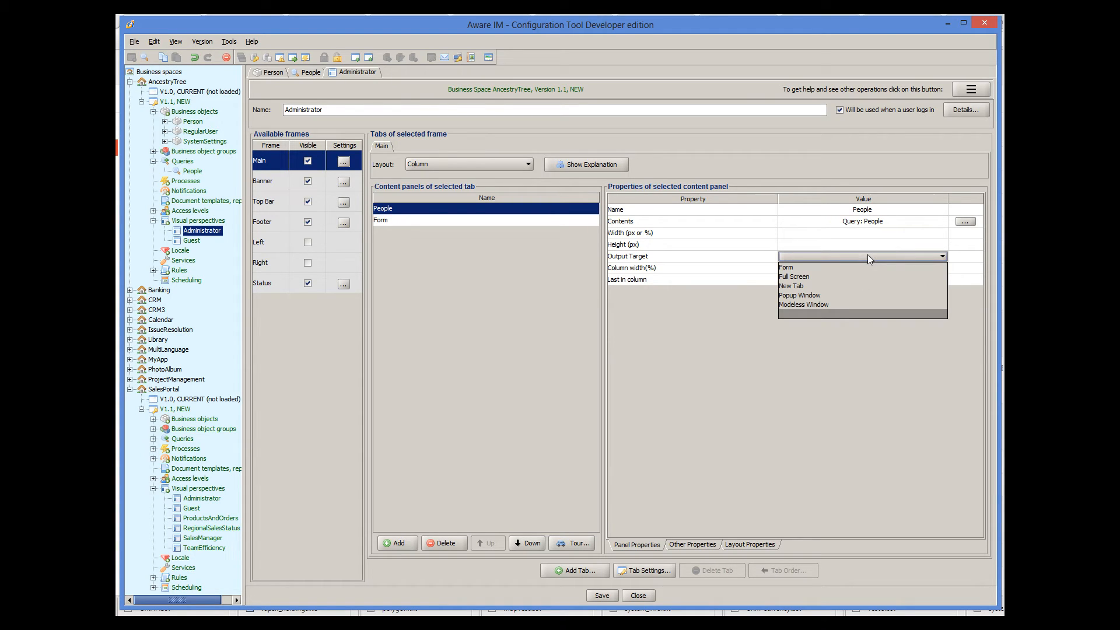
left_click(794, 269)
left_click(612, 596)
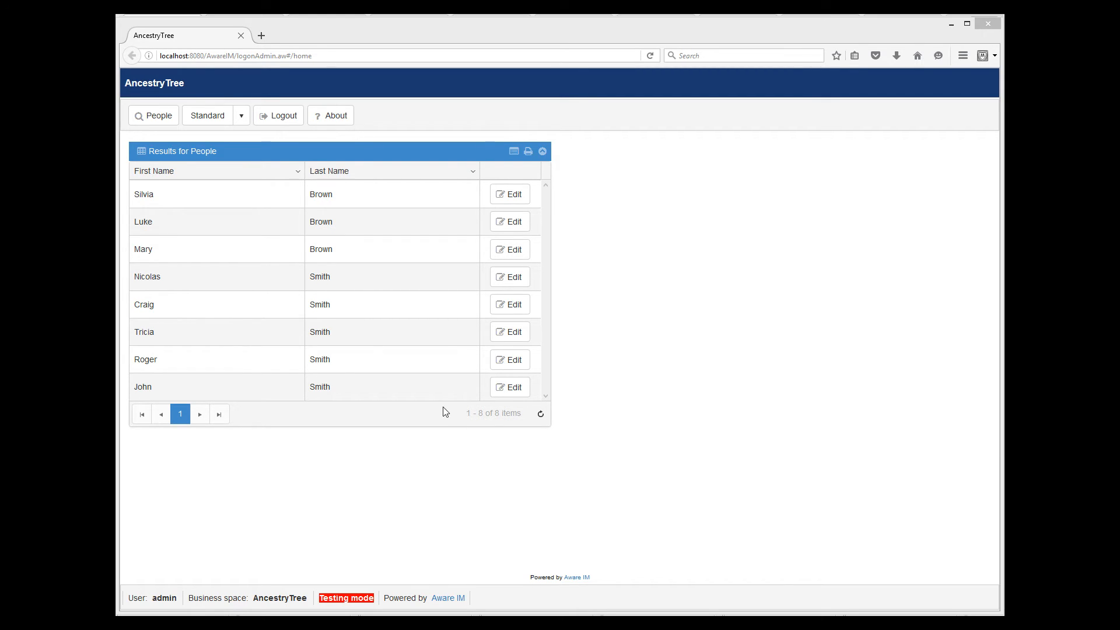
- In the test run, select John, the last of the eight people listed
left_click(452, 385)
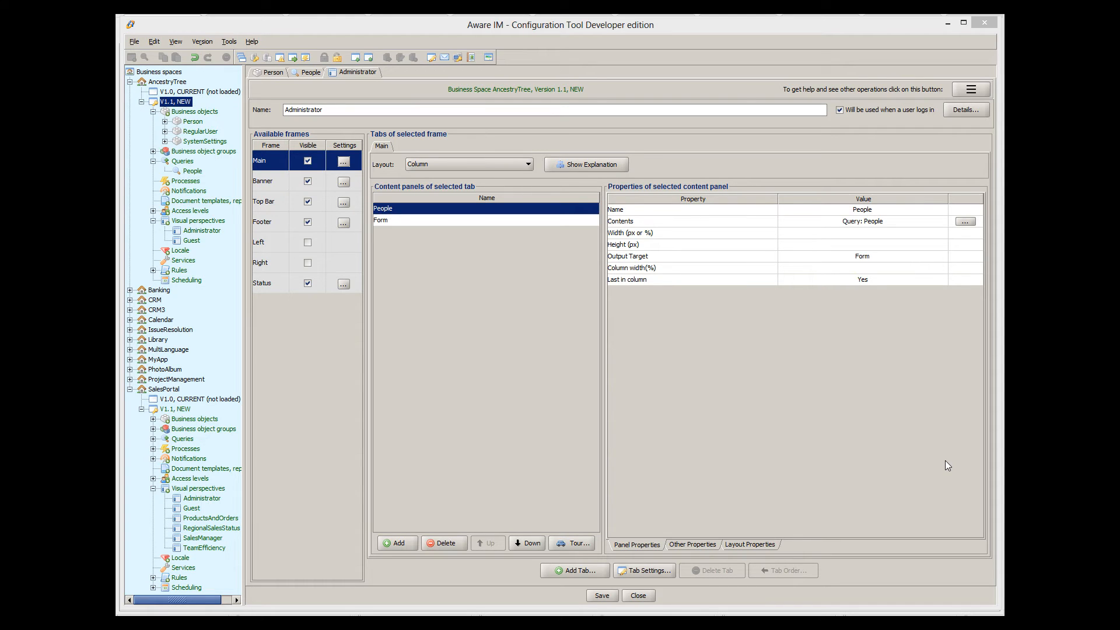
- Add a third content panel named Children
left_click(394, 544)
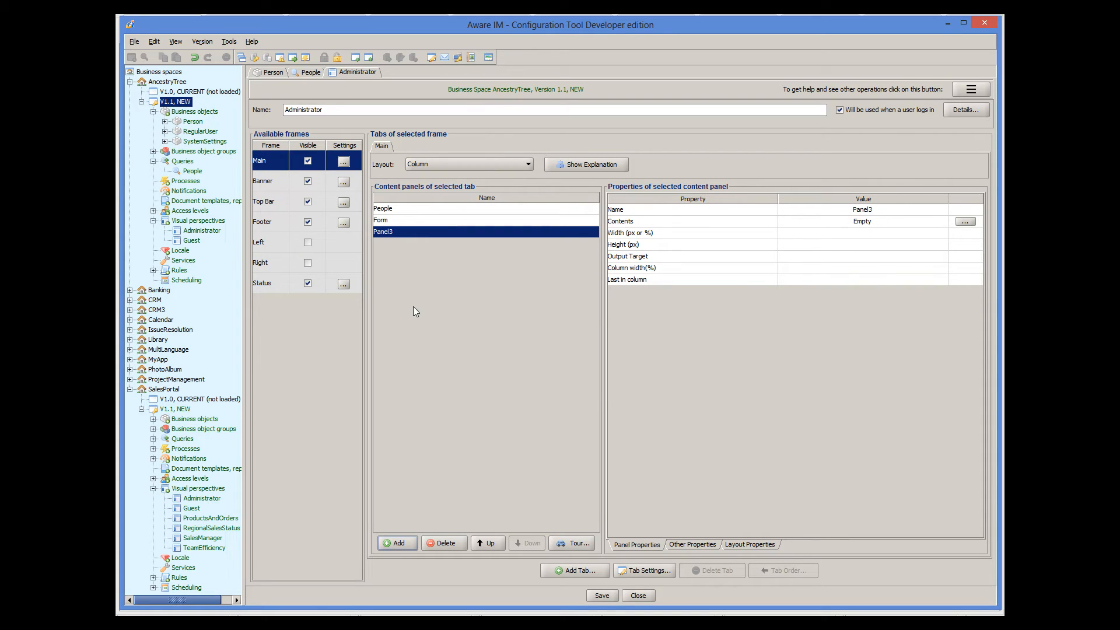
double_click(407, 234)
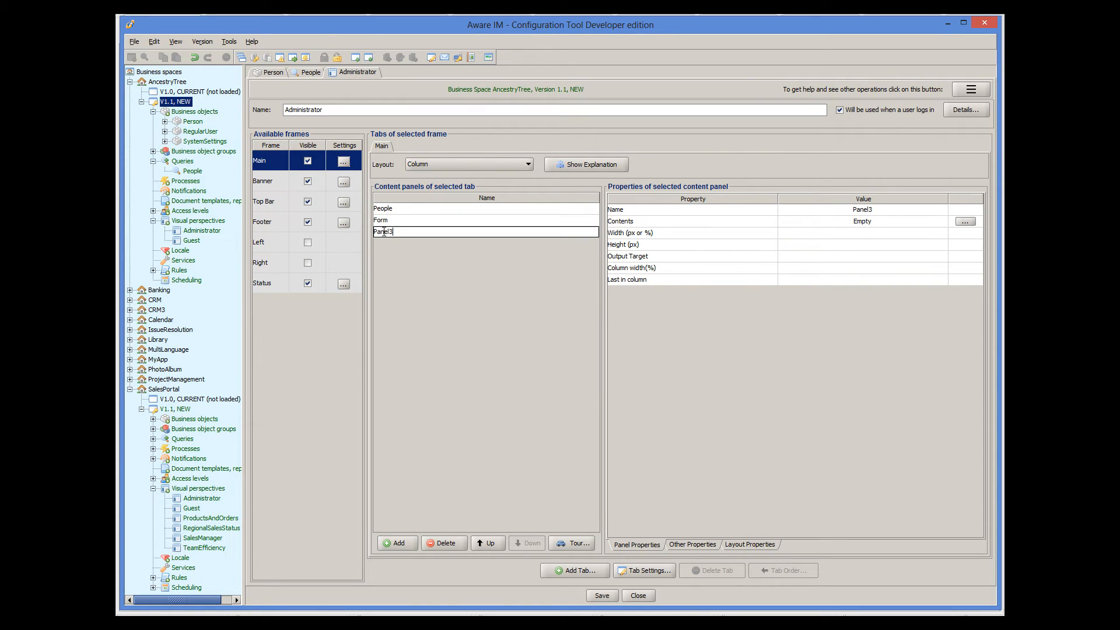
key("ctrl+a")
type("Childre")
left_click(496, 221)
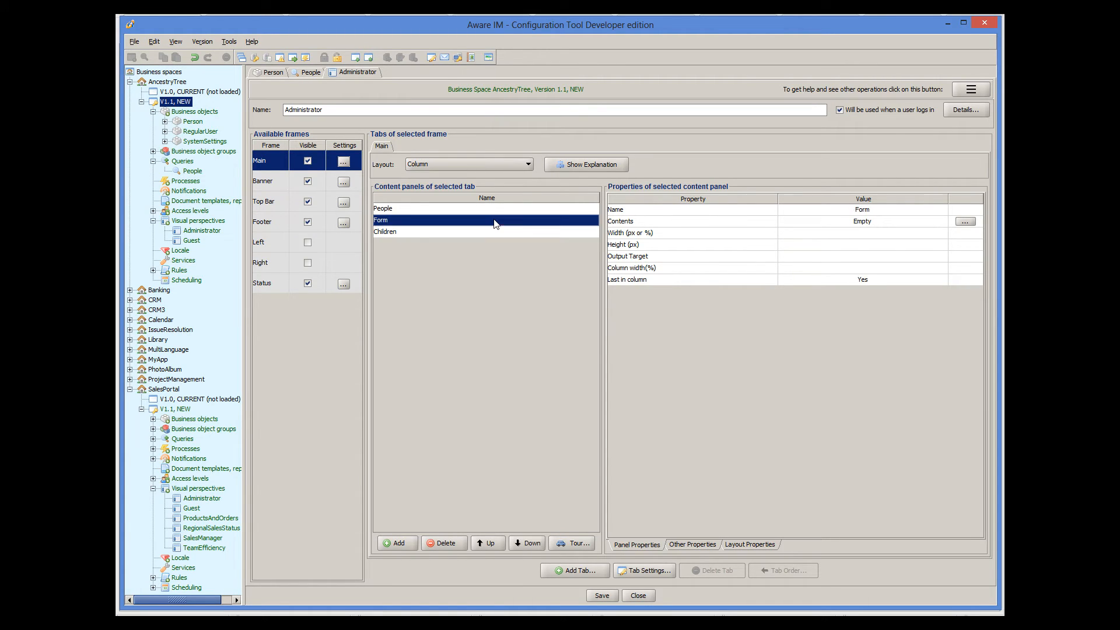
- Make Children the last panel in its column instead of Form
left_click(858, 279)
left_click(835, 298)
left_click(557, 234)
left_click(853, 280)
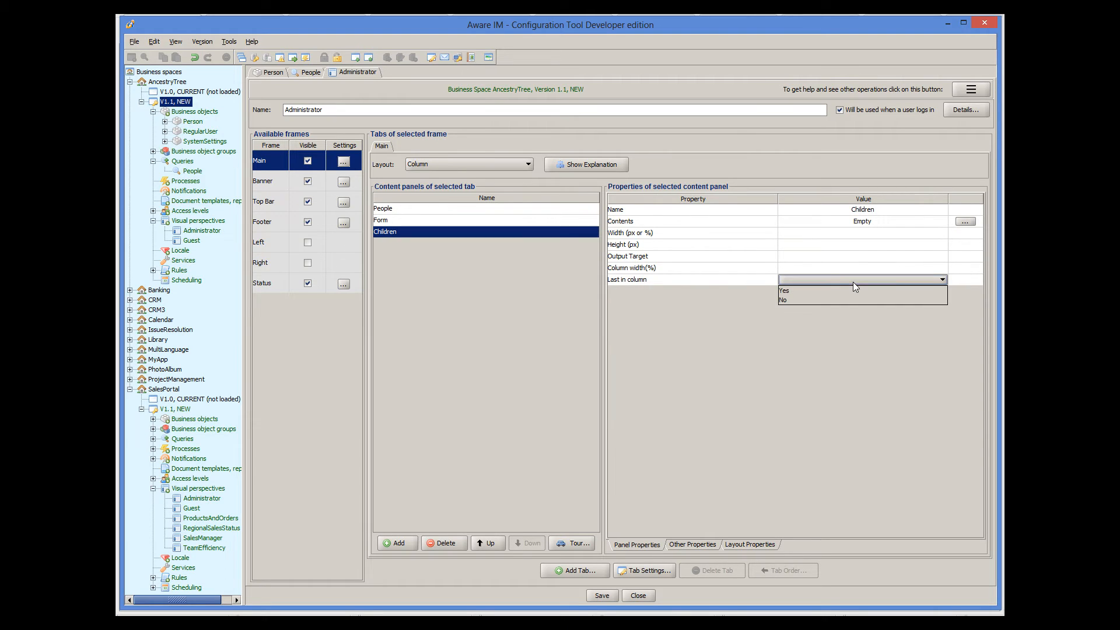
left_click(812, 290)
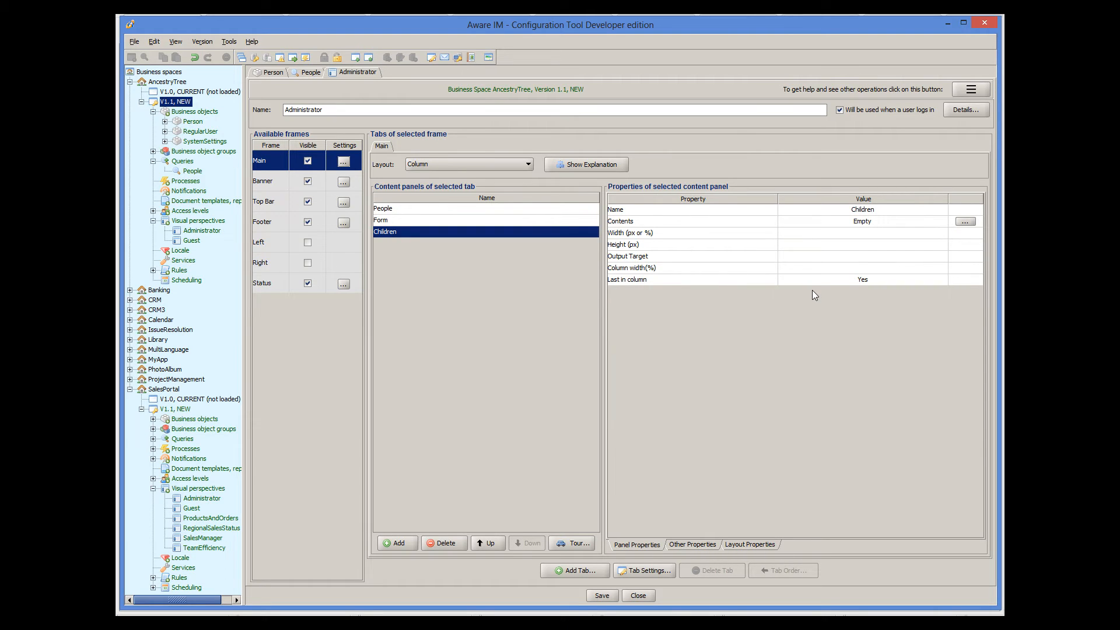
- Clear the People panel's output target and save the perspective
left_click(555, 210)
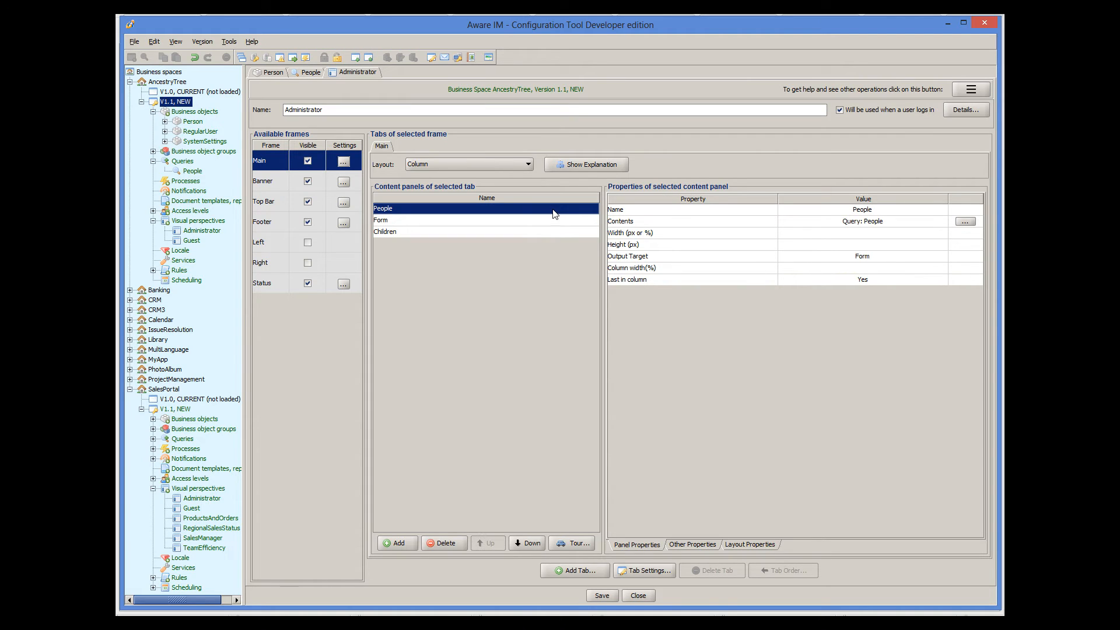
left_click(883, 257)
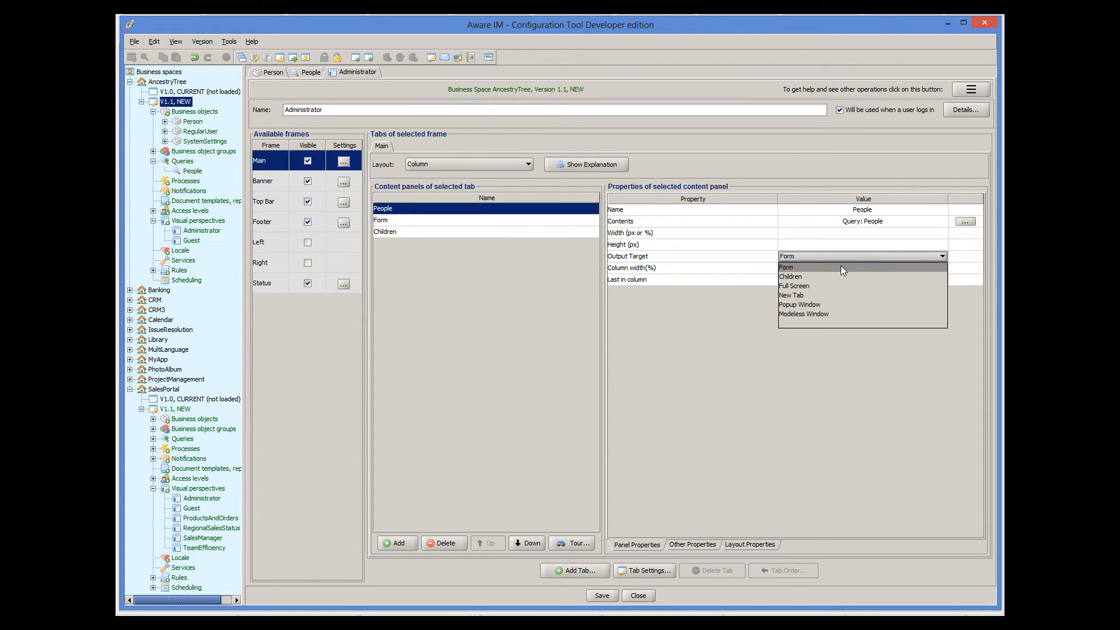
left_click(815, 322)
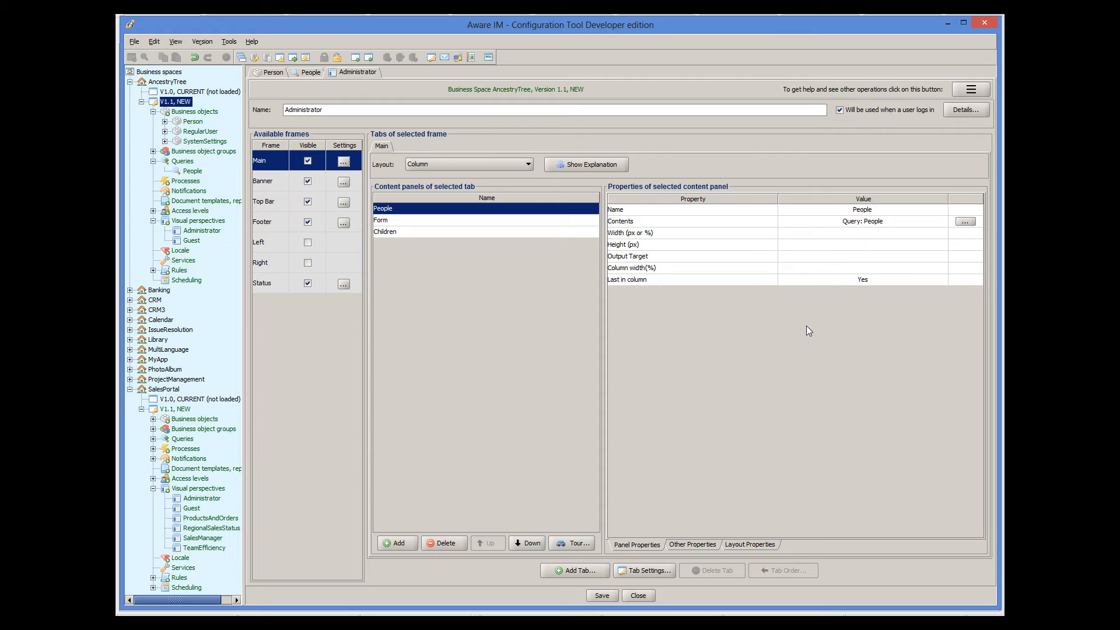
left_click(612, 596)
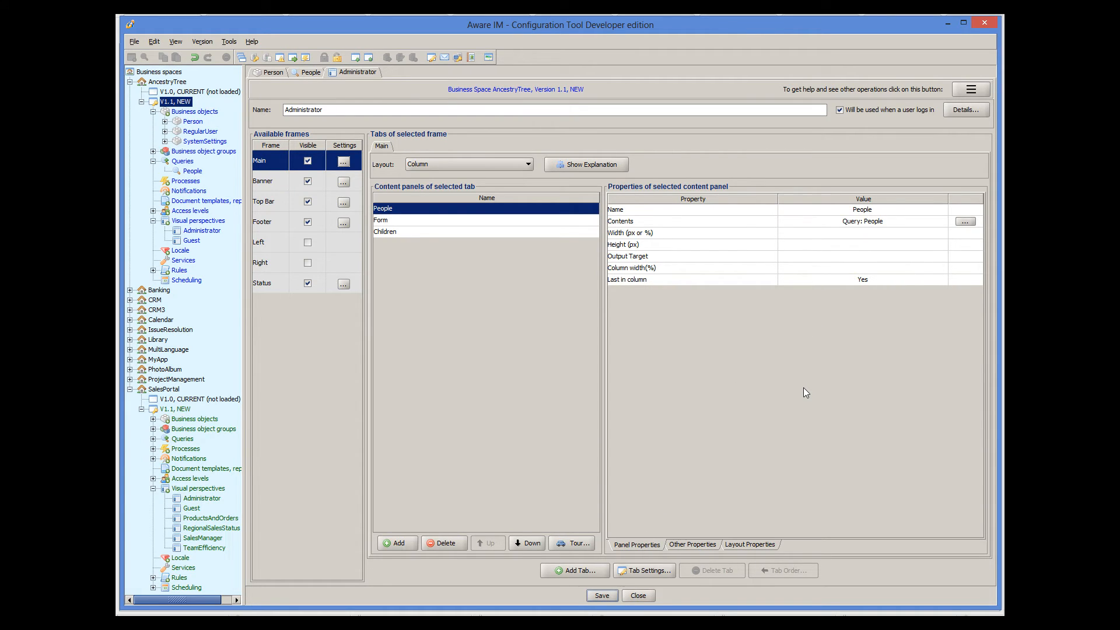
left_click(563, 222)
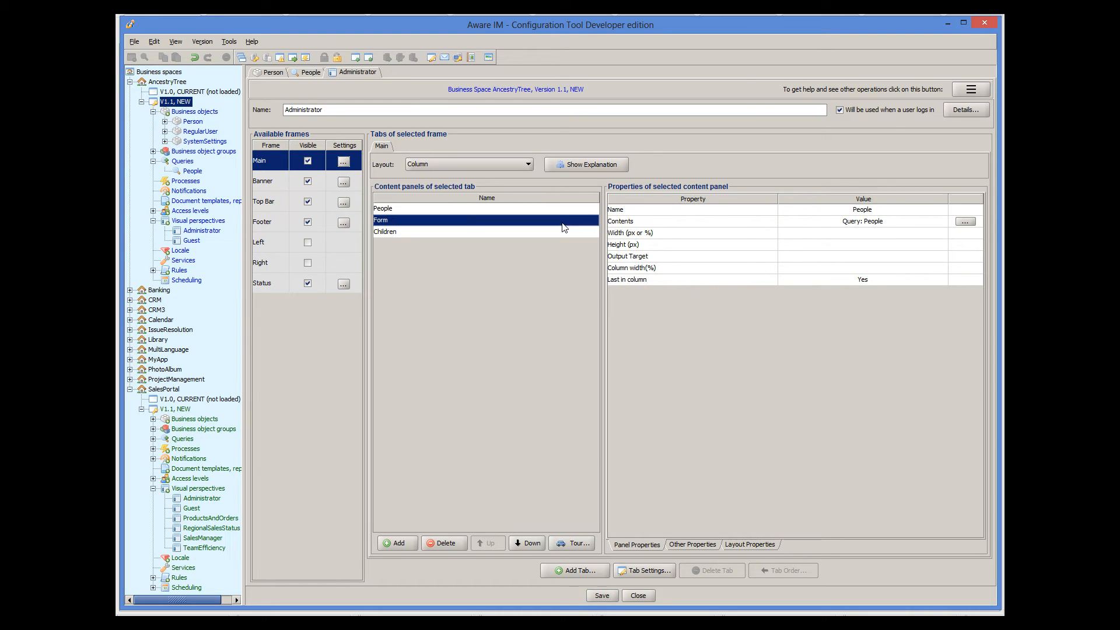
- Set the Form panel's contents to static HTML with the text 'NOTHING SELECTED'
left_click(961, 223)
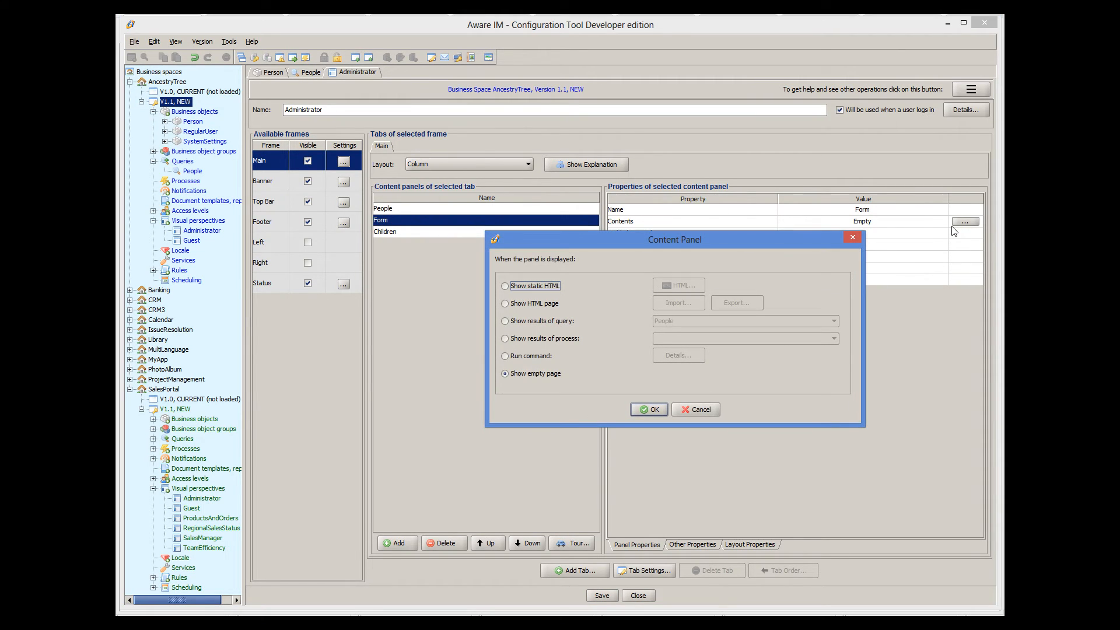
left_click(505, 286)
left_click(691, 284)
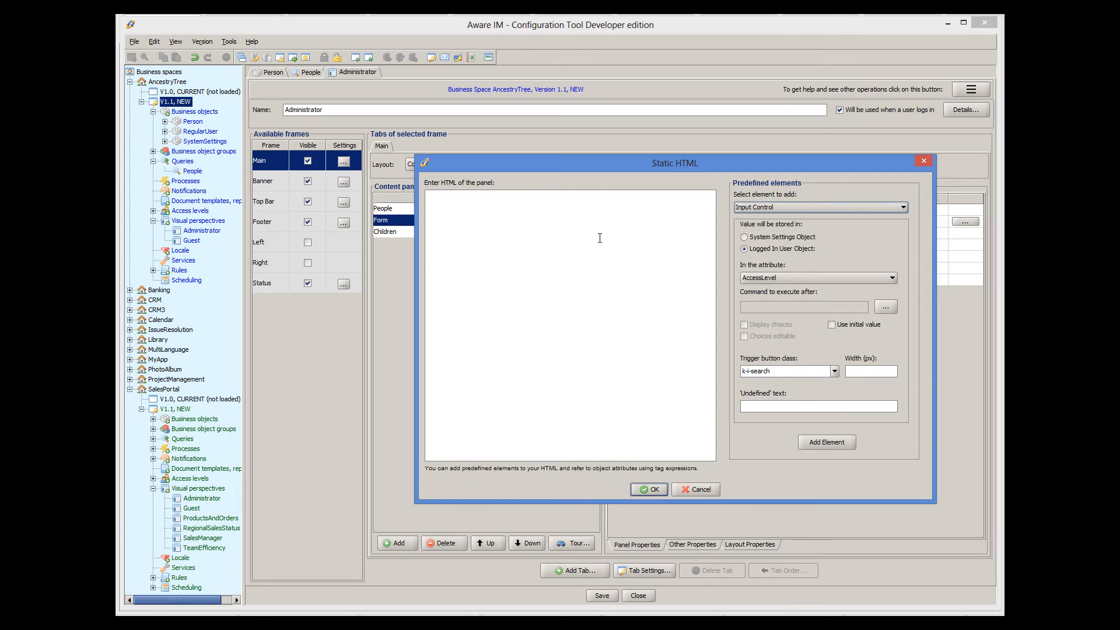
left_click(601, 238)
type("NOTHING SELECTED")
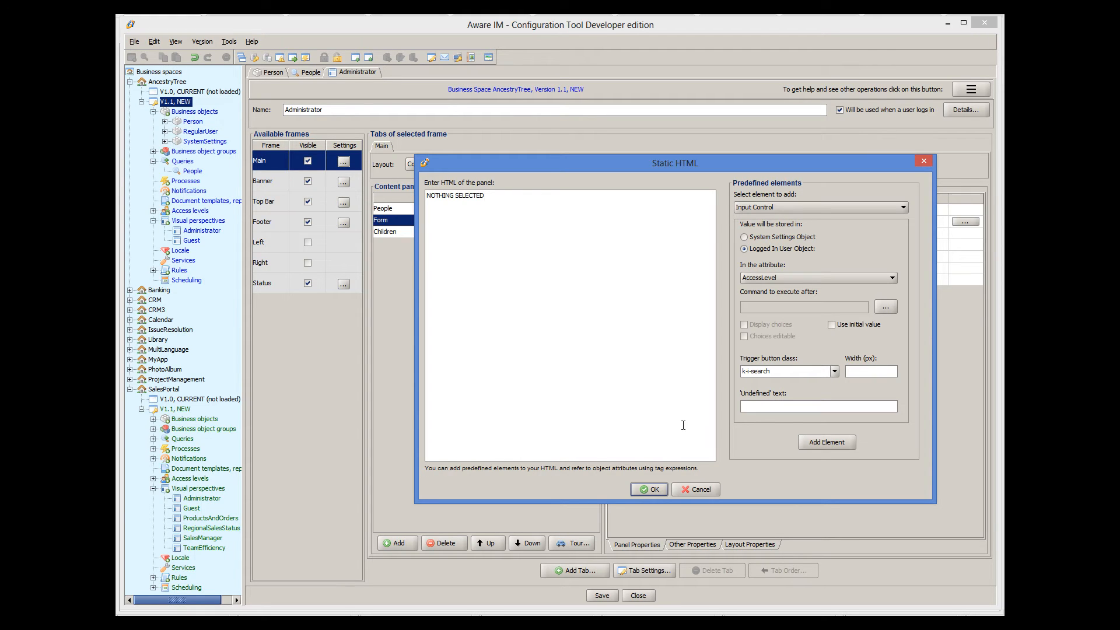
left_click(660, 489)
left_click(649, 412)
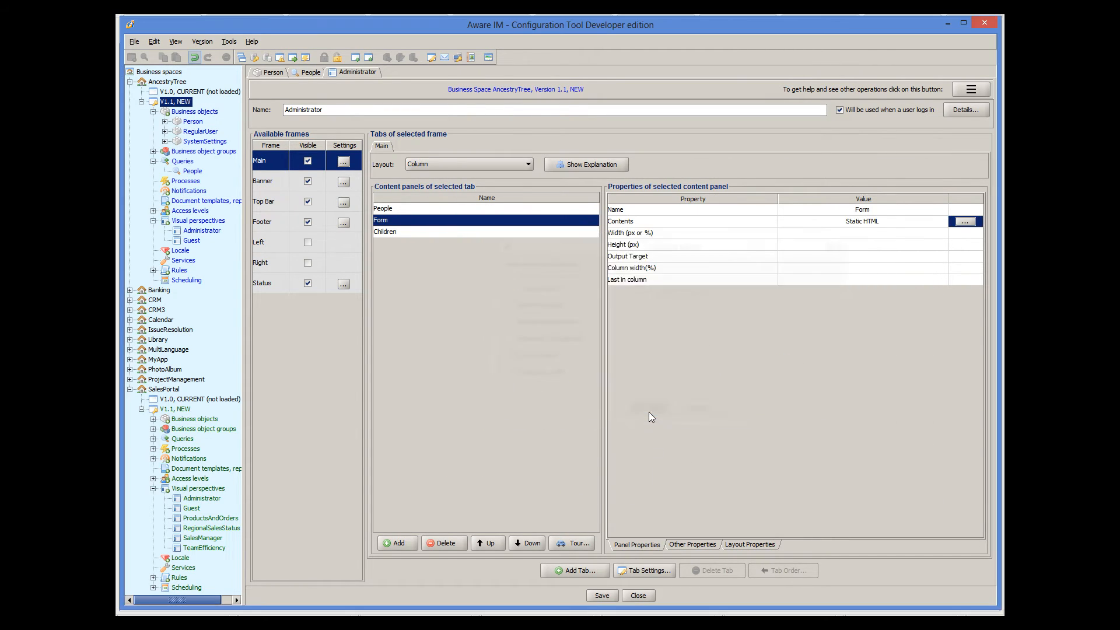
- Set the Children panel's contents to static HTML '<div></div>' and save the perspective
left_click(523, 230)
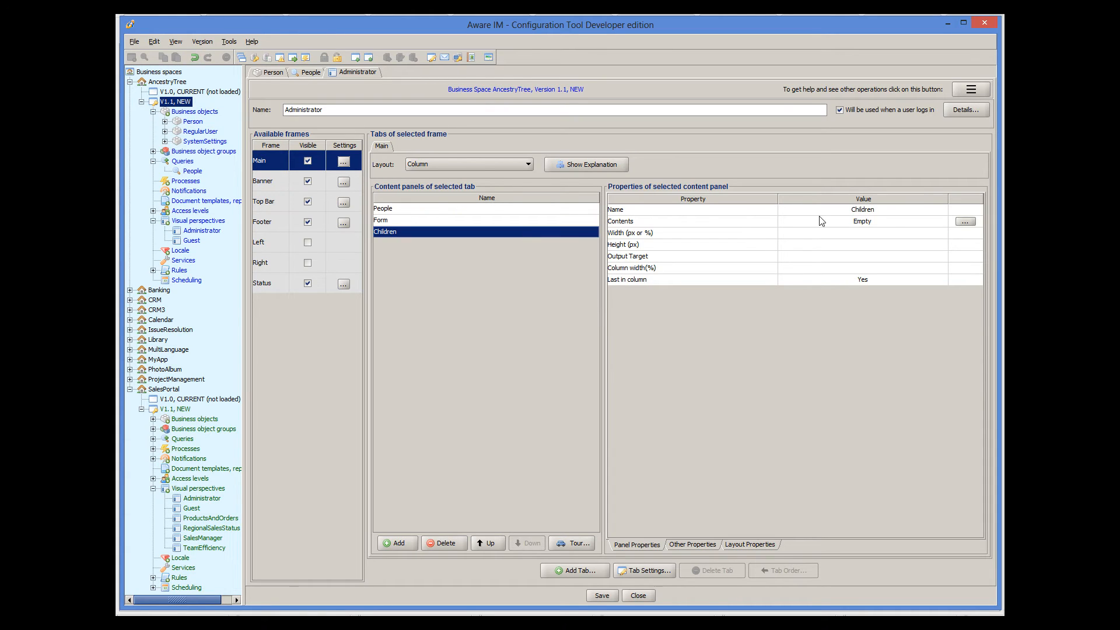
left_click(964, 221)
left_click(569, 286)
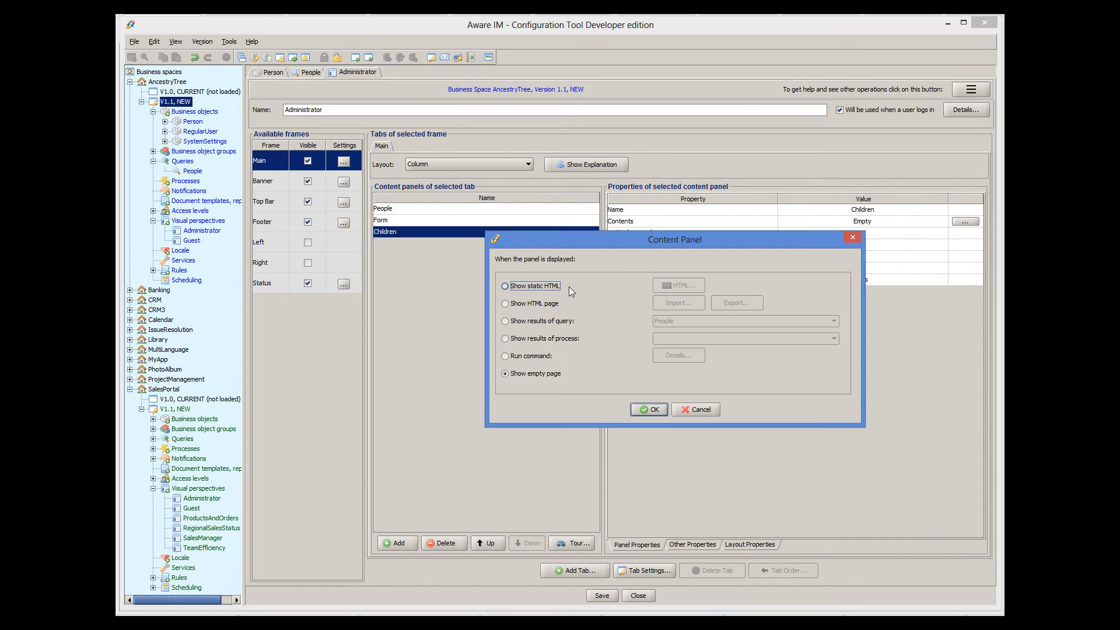
left_click(686, 287)
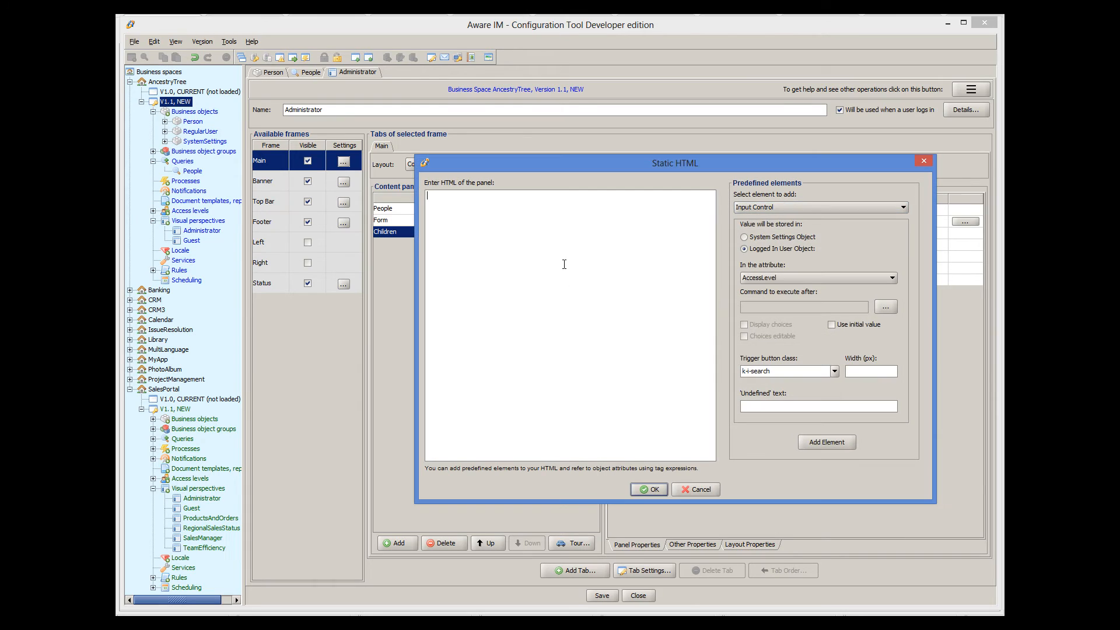
type("<div></div>")
left_click(662, 489)
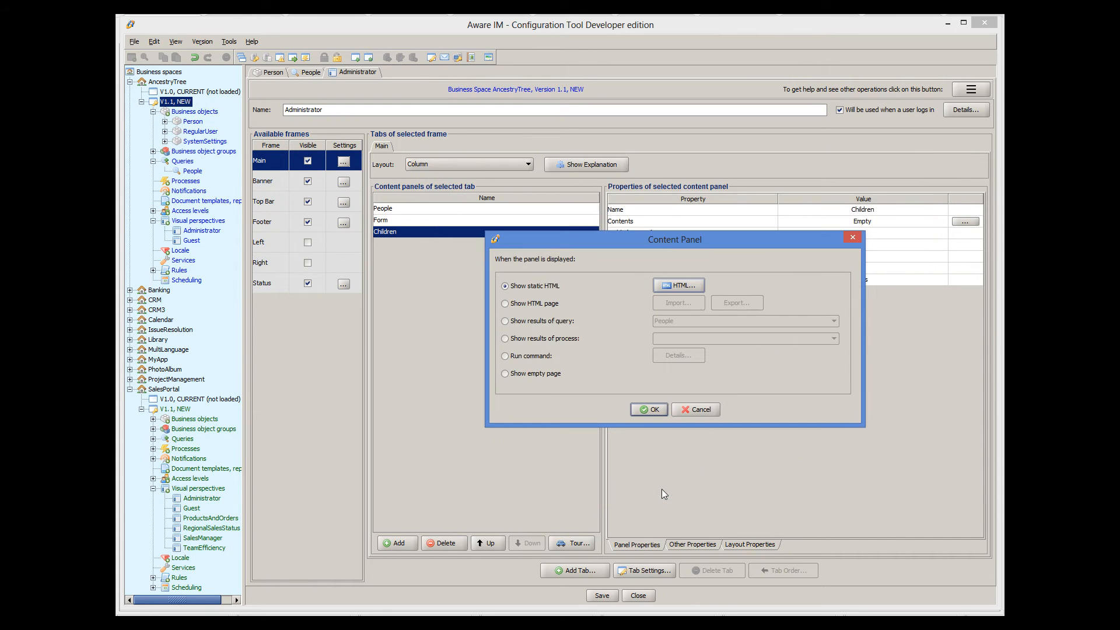
left_click(655, 410)
left_click(612, 595)
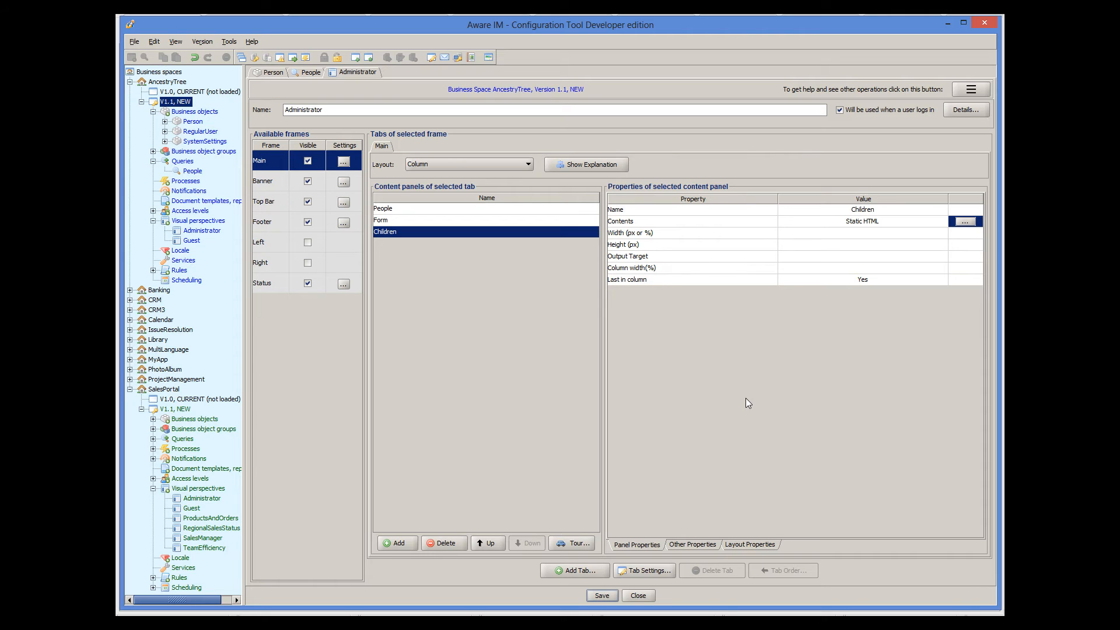
- Give RegularUser a new attribute 'SelectedPerson' of type Person and save the object
double_click(212, 133)
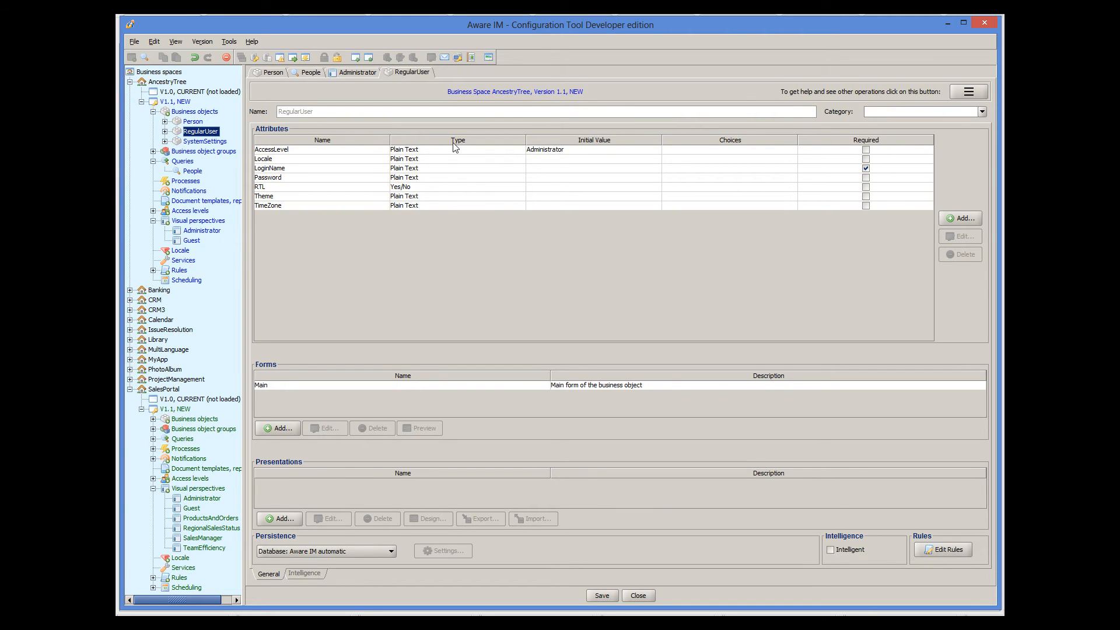
left_click(954, 219)
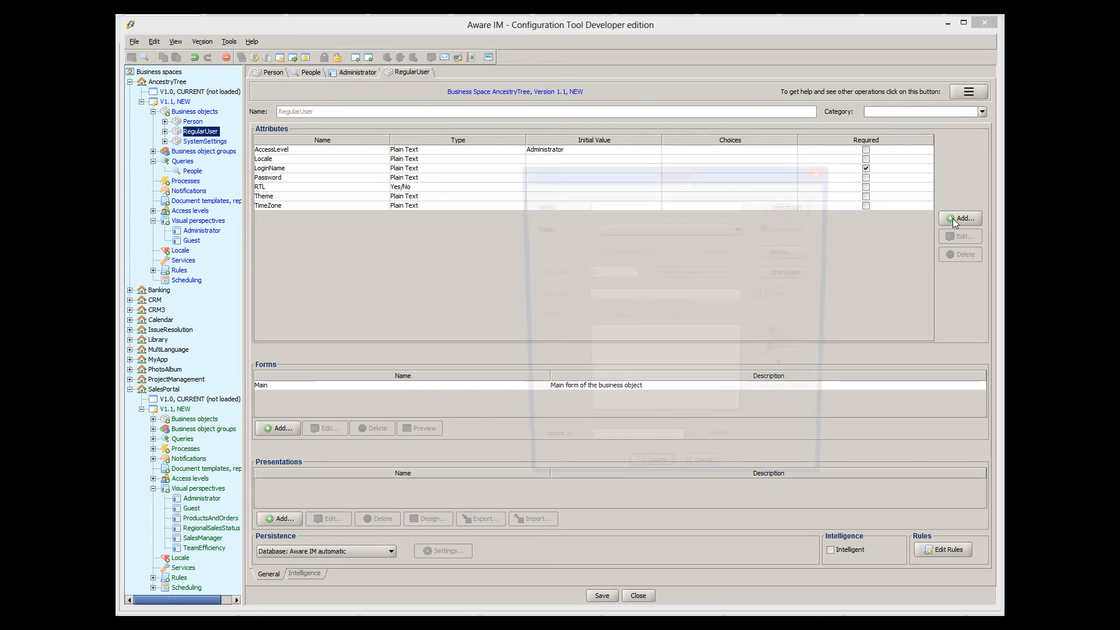
type("SelectedPerson")
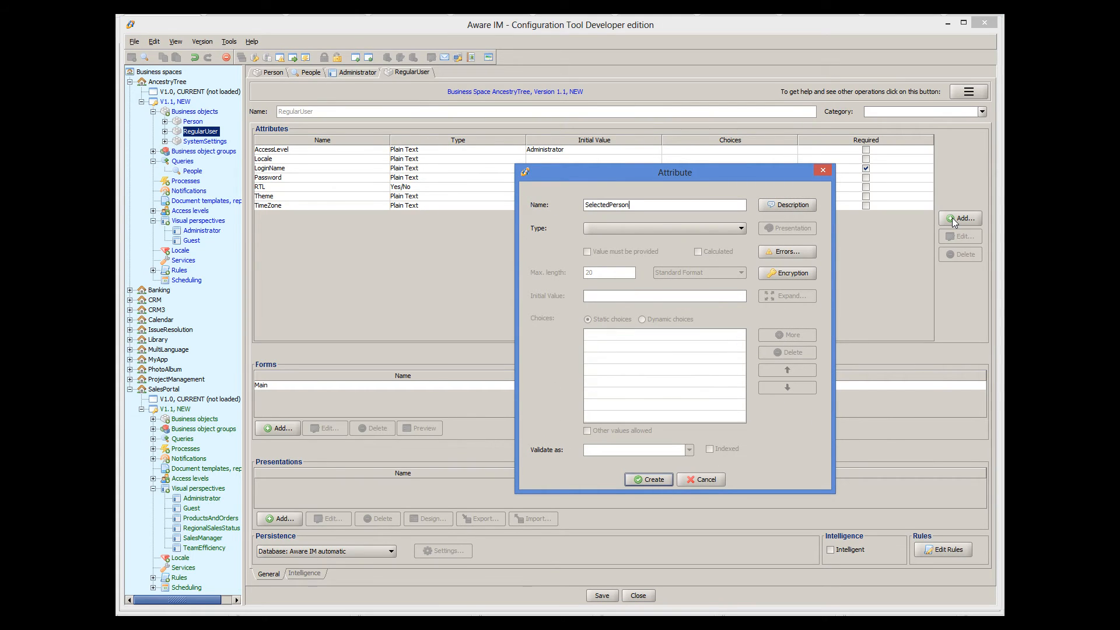
left_click(646, 228)
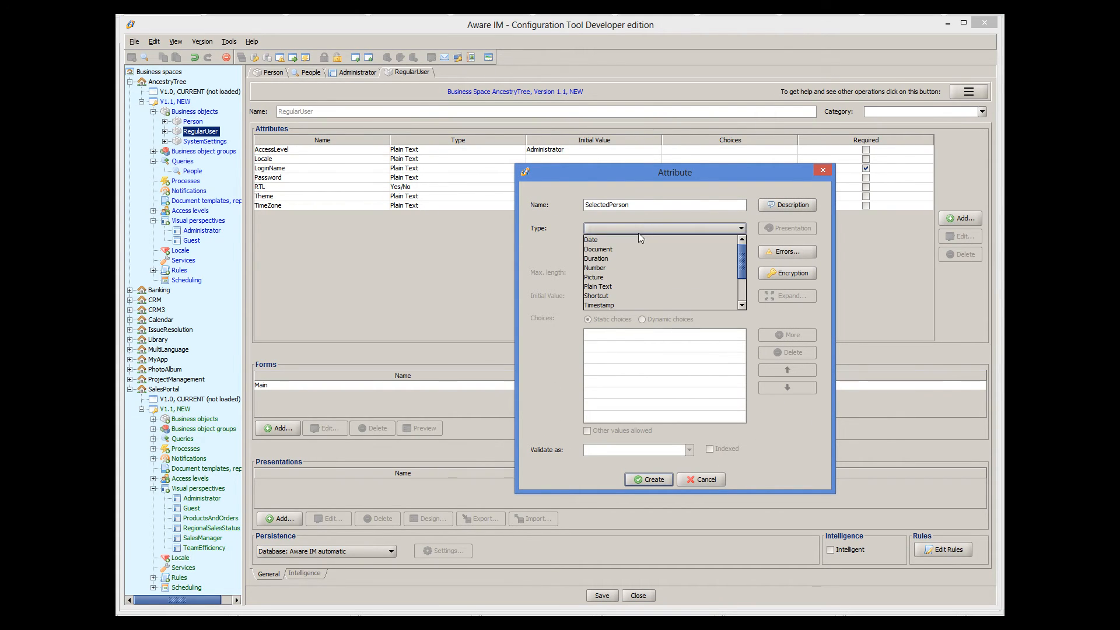
scroll(628, 261, "down", 1)
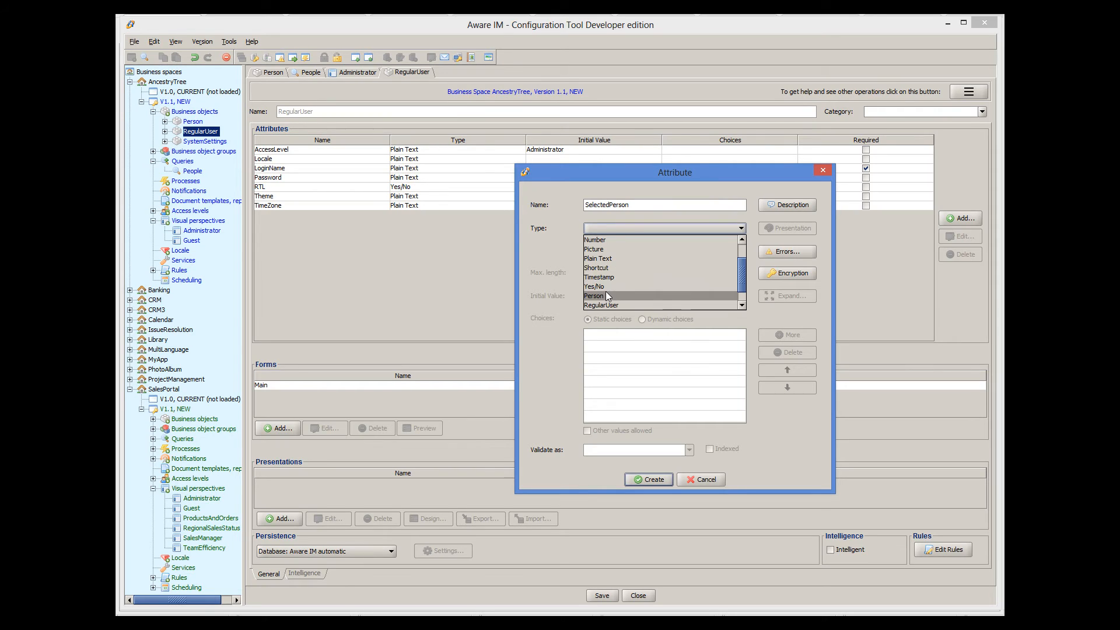
left_click(606, 296)
left_click(651, 481)
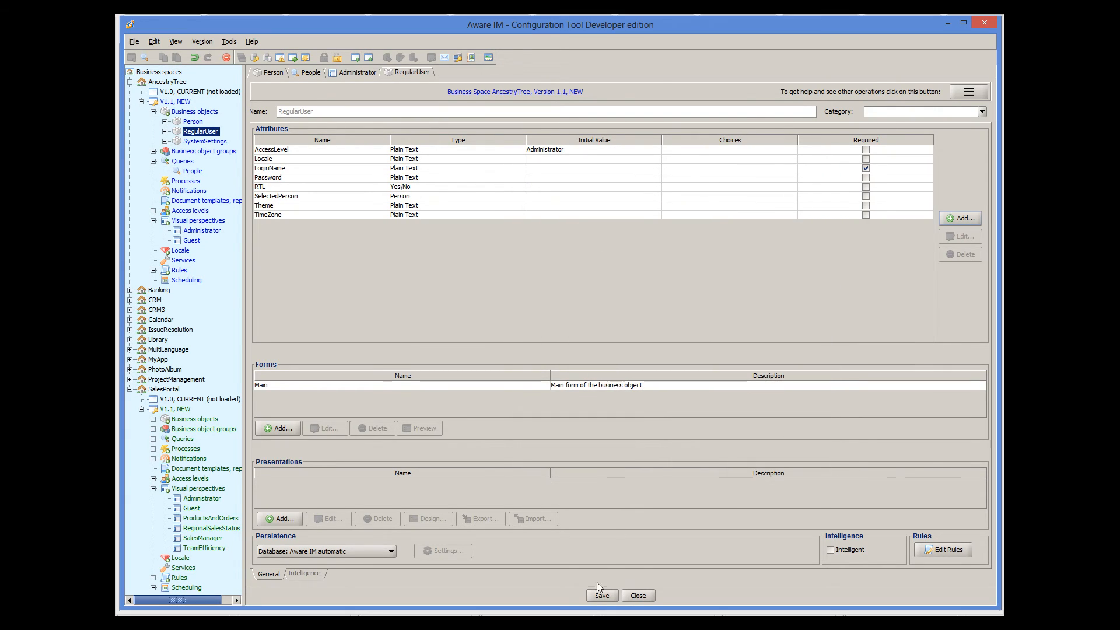
left_click(601, 595)
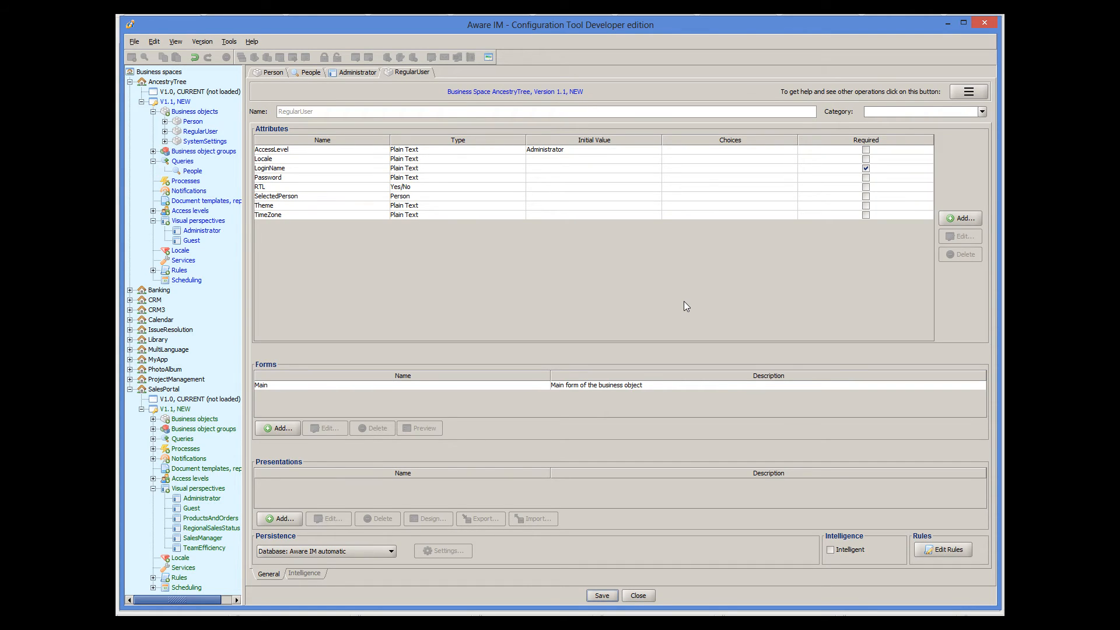
- Start a new process named SelectPerson that takes Person as its input
right_click(179, 183)
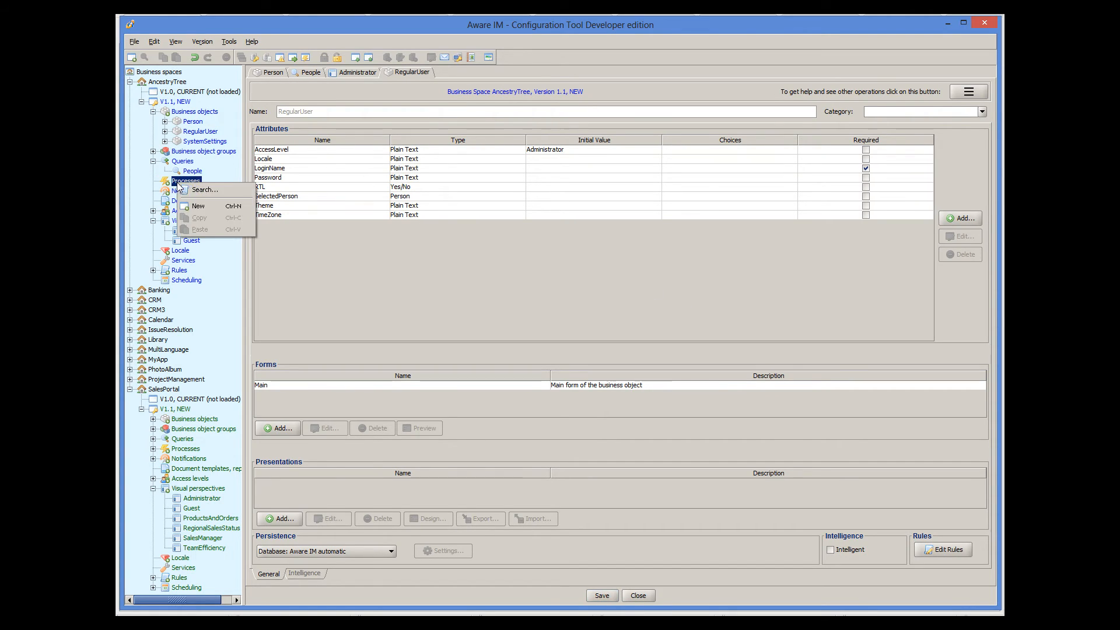
left_click(198, 206)
type("SelectPerson")
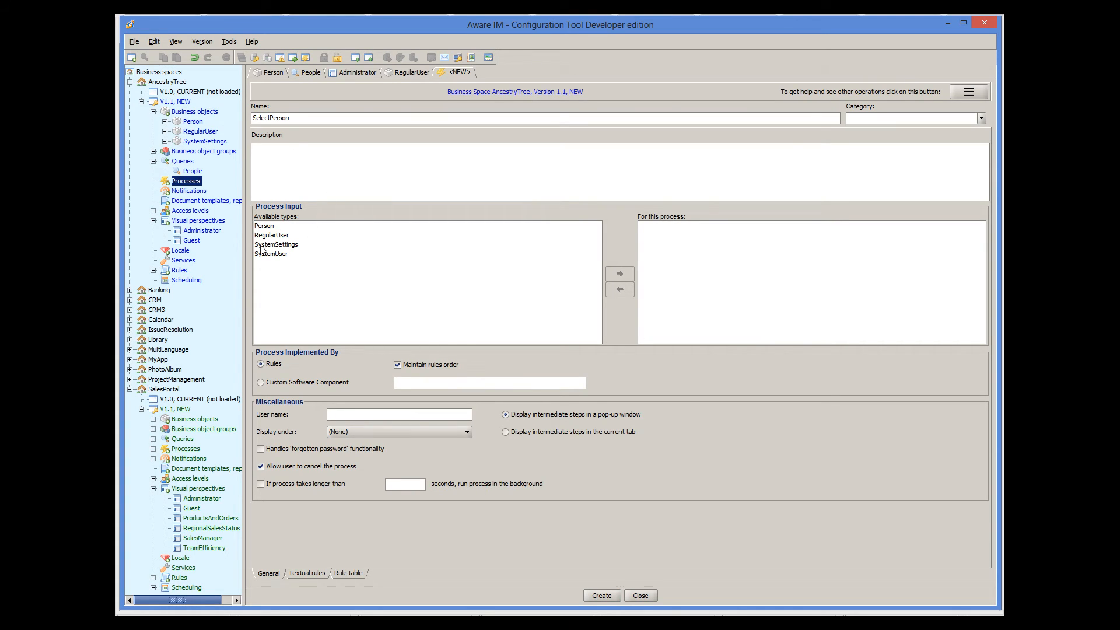
left_click(268, 227)
left_click(621, 274)
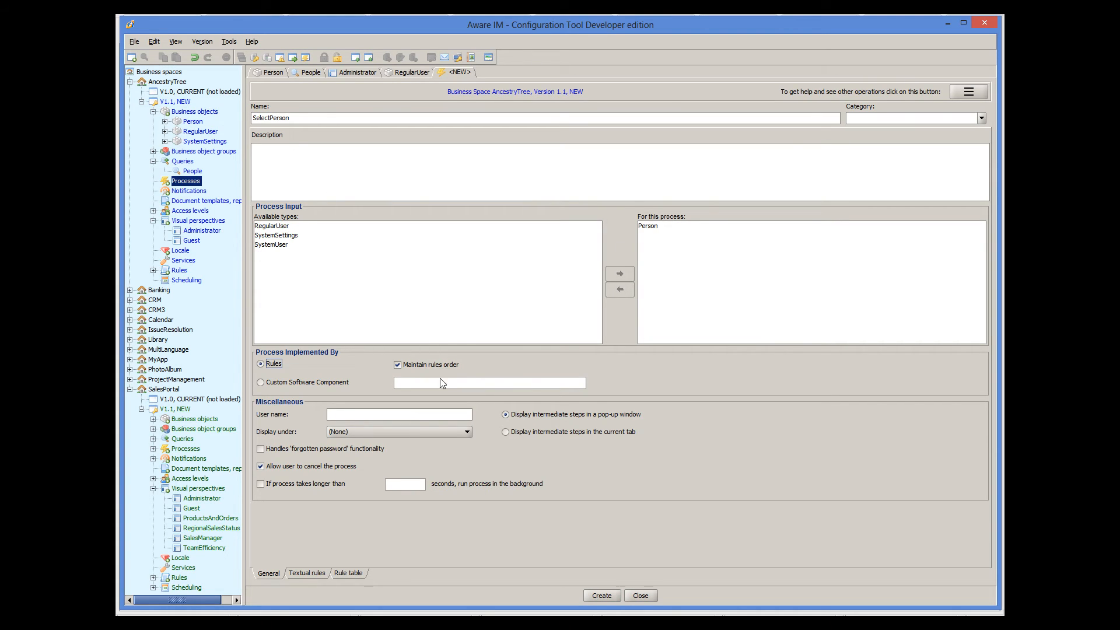
- Add a rule 'Set' with action LoggedInRegularUser.SelectedPerson=Person, then create the process
left_click(314, 572)
left_click(969, 300)
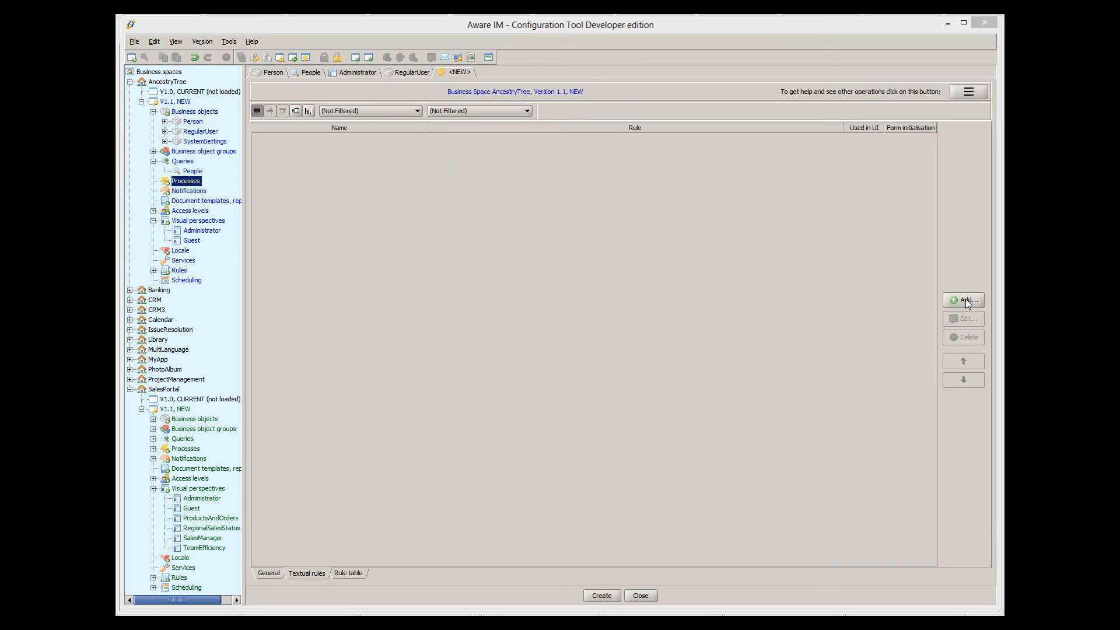
type("Set")
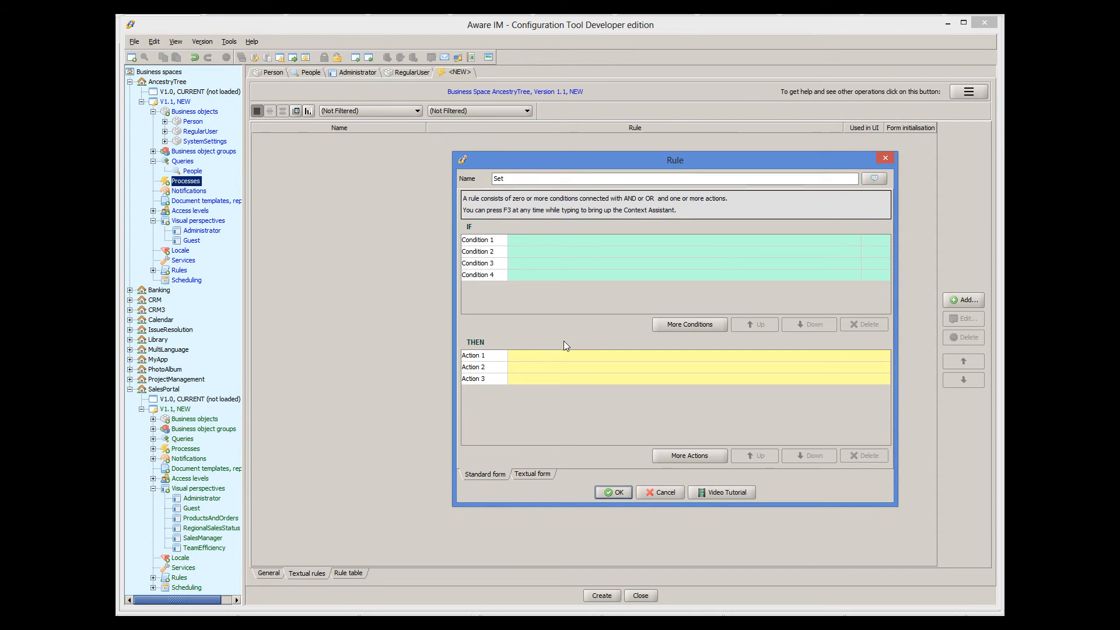
left_click(538, 355)
type("Logg")
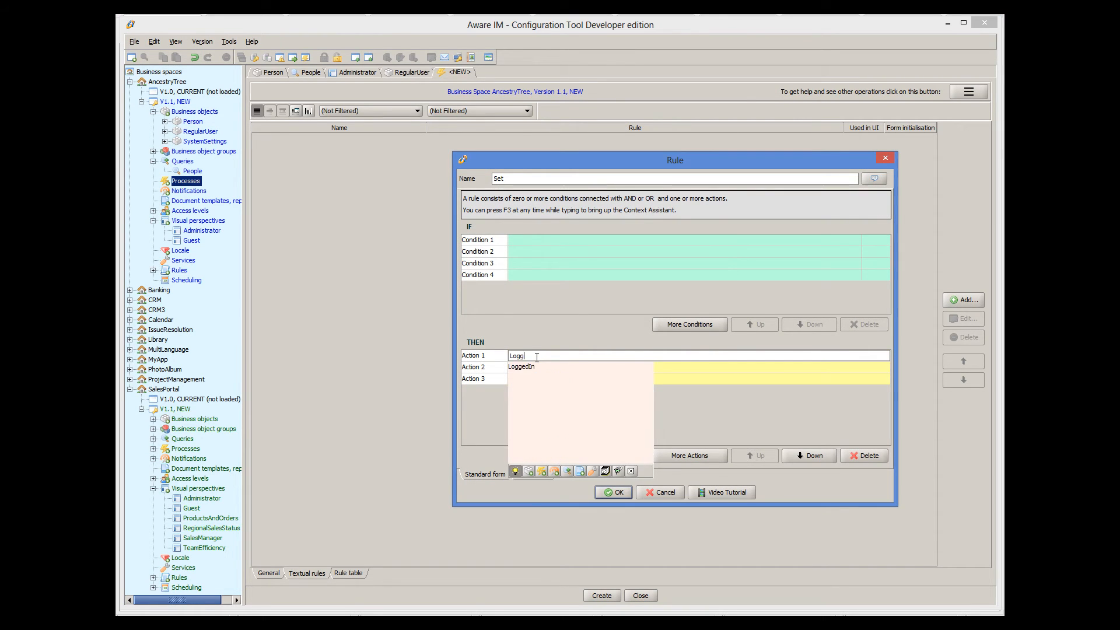
type("e")
key("Down")
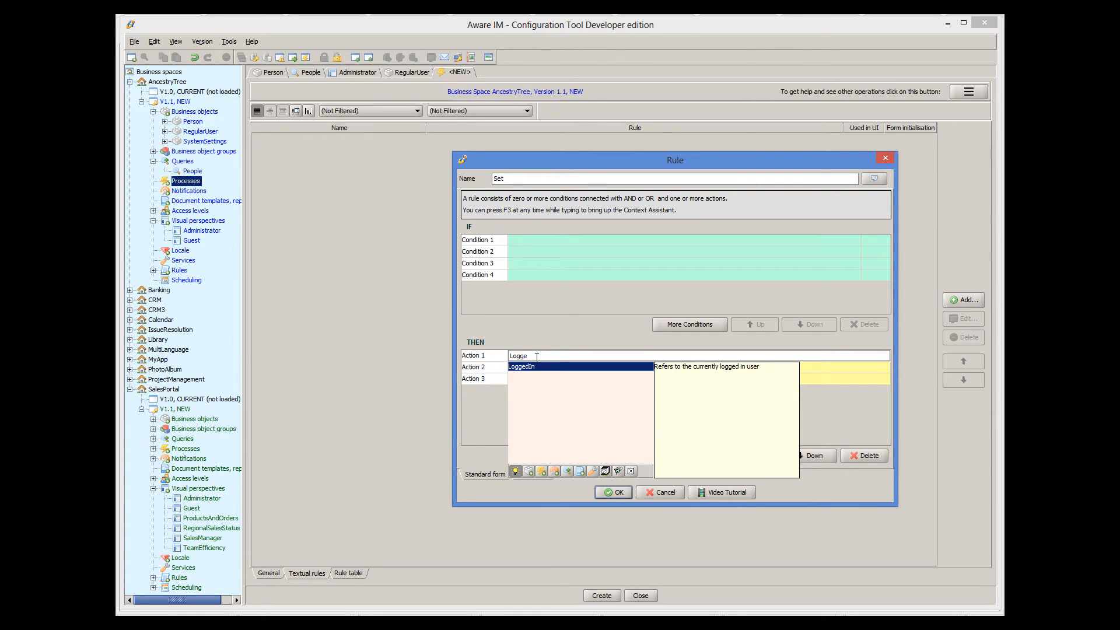
key("Return")
key("Down")
key("Return")
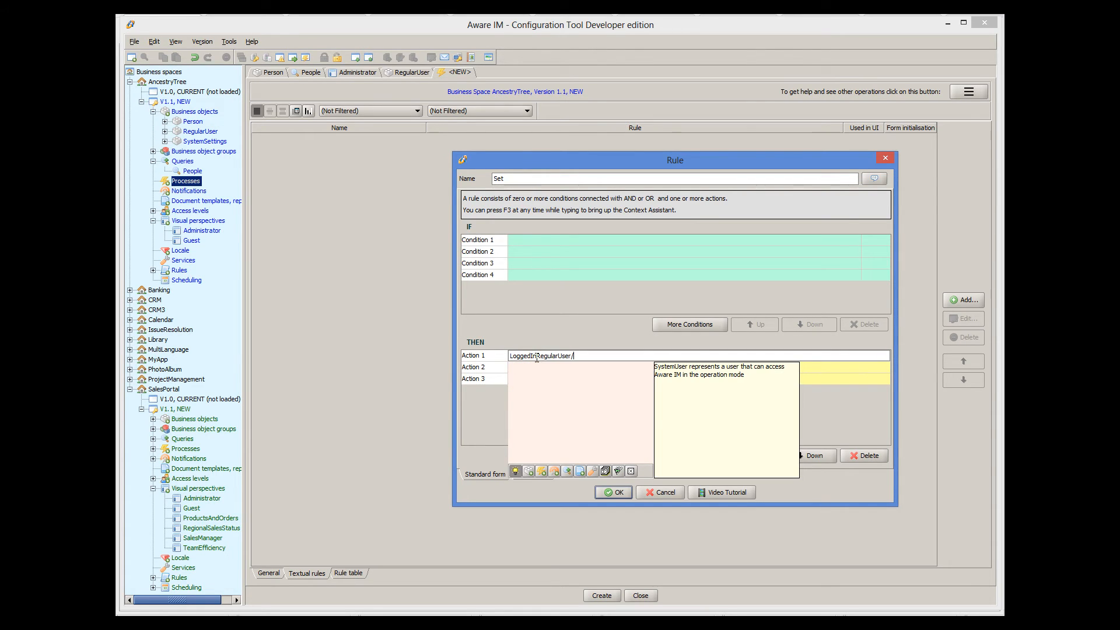
type(".S")
key("Down")
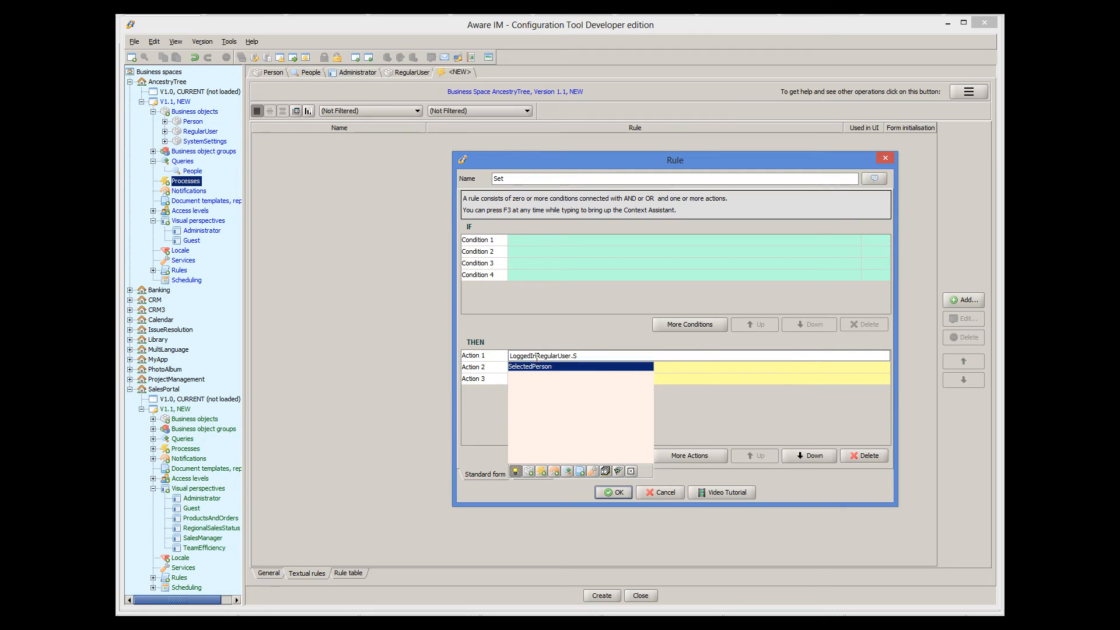
key("Return")
type("=Person")
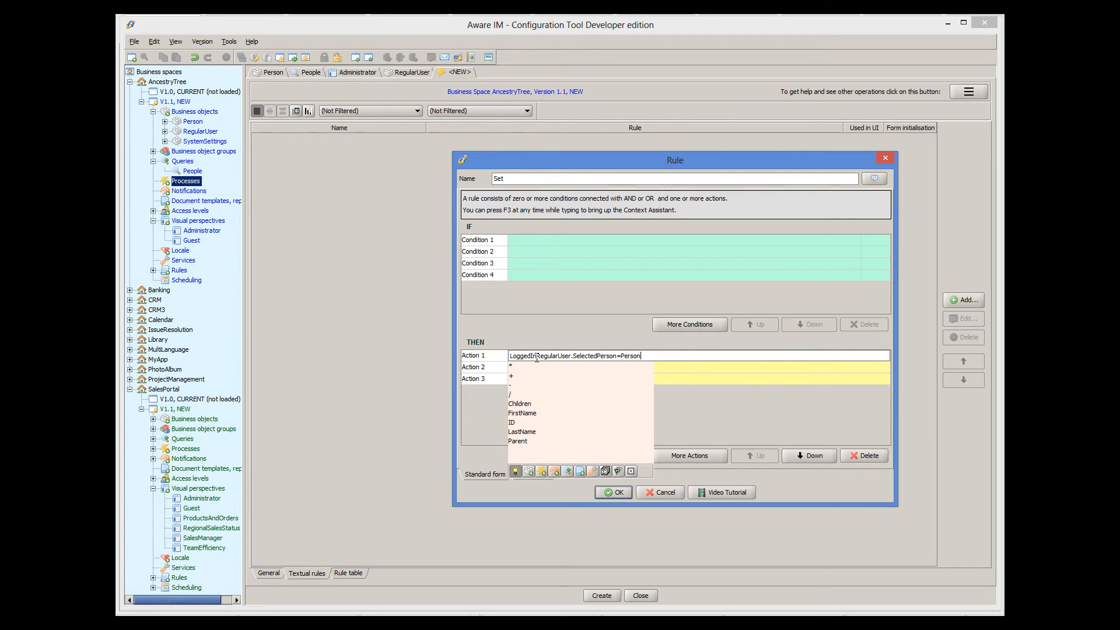
key("Return")
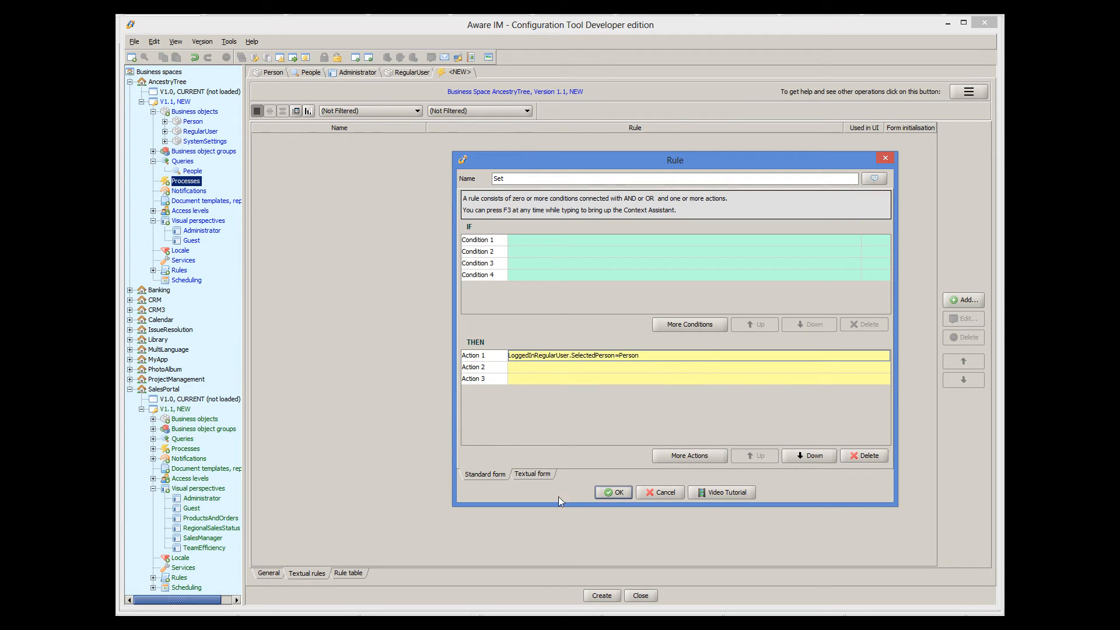
left_click(621, 491)
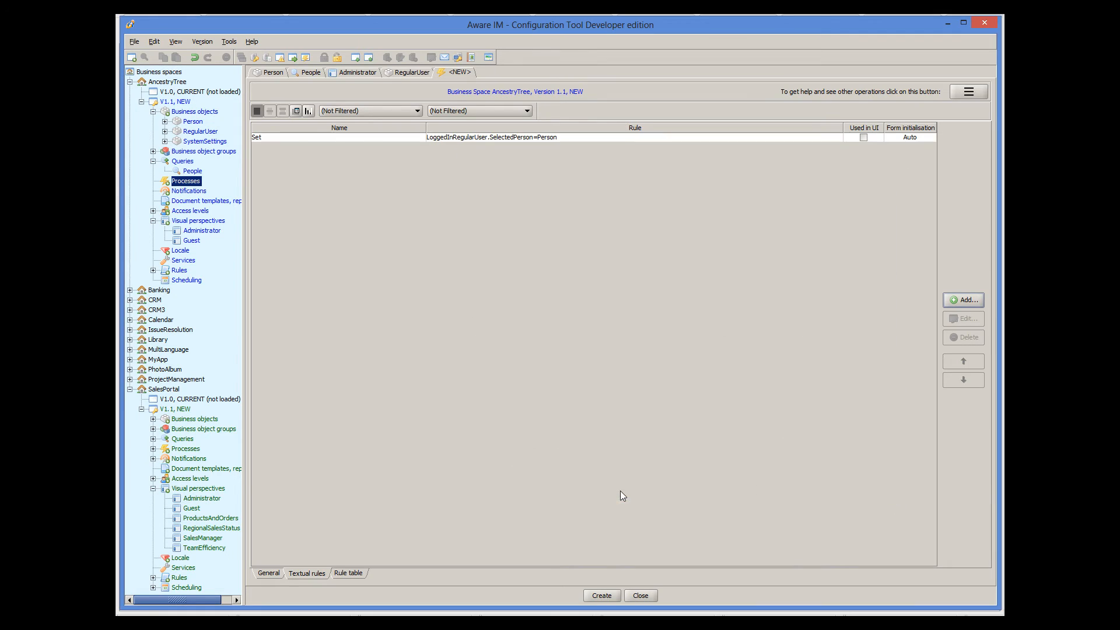
left_click(611, 597)
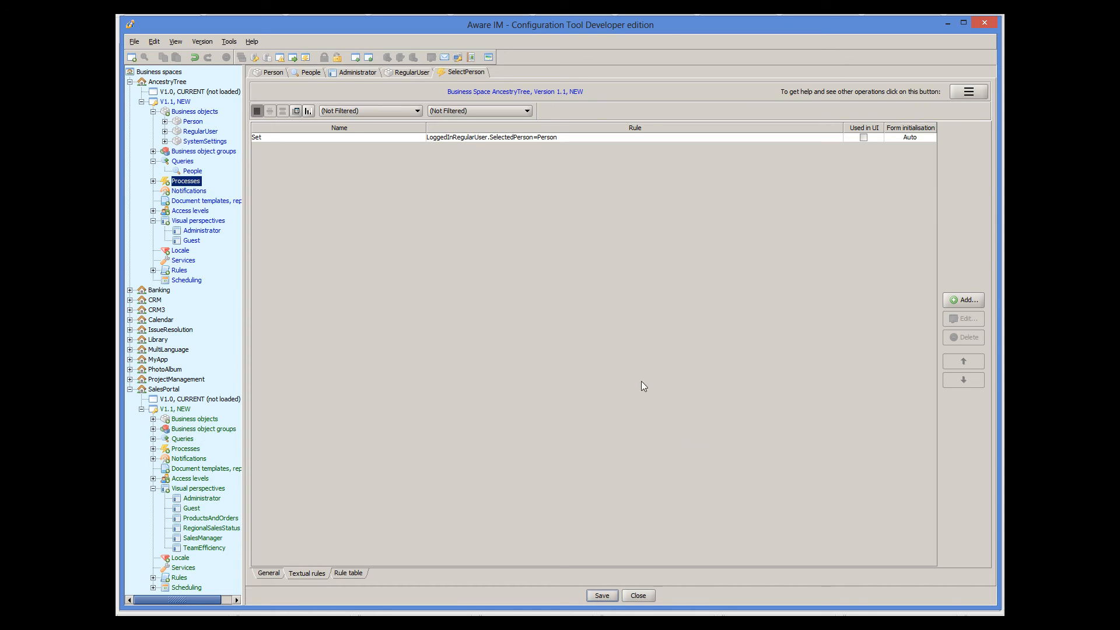
- Rename the People query's Edit operation to Select, make it start SelectPerson, and save
double_click(184, 172)
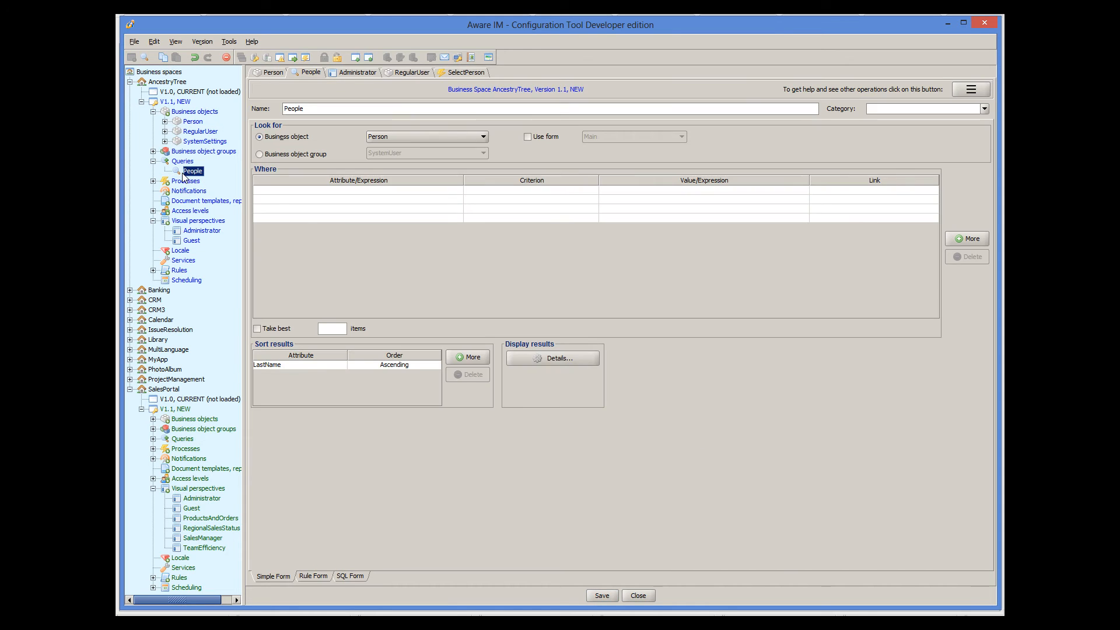
left_click(570, 358)
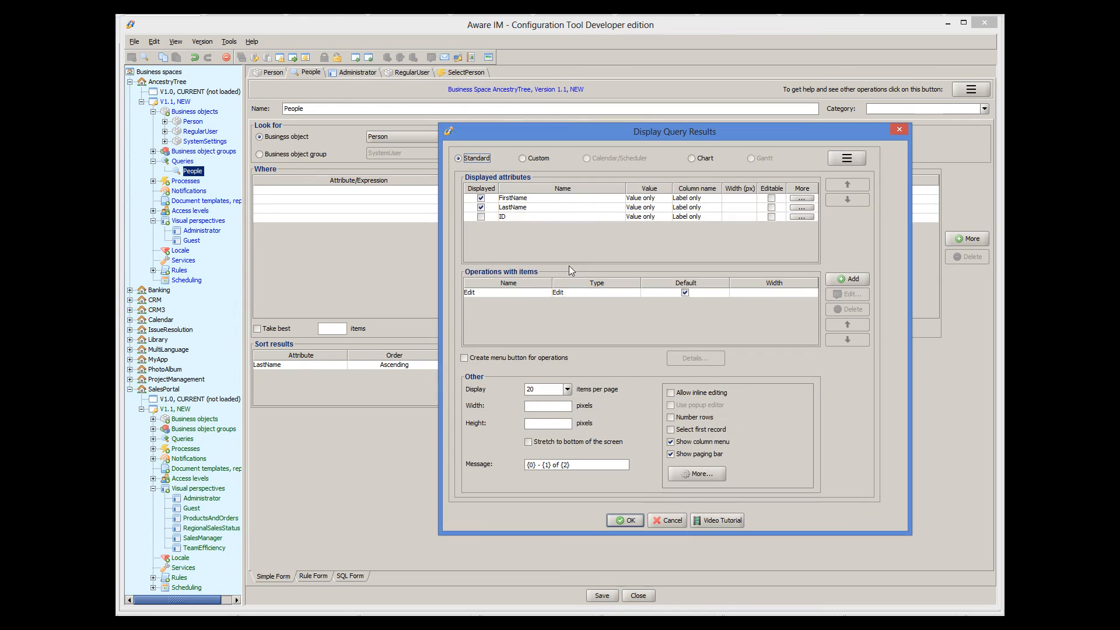
left_click(540, 293)
left_click(840, 294)
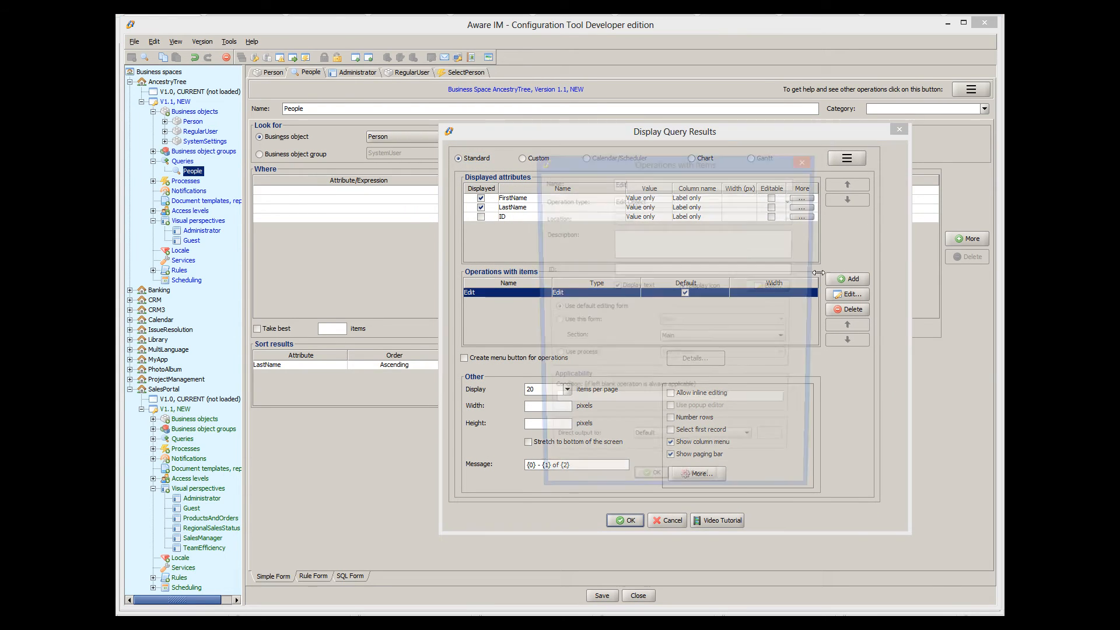
left_click_drag(628, 182, 607, 184)
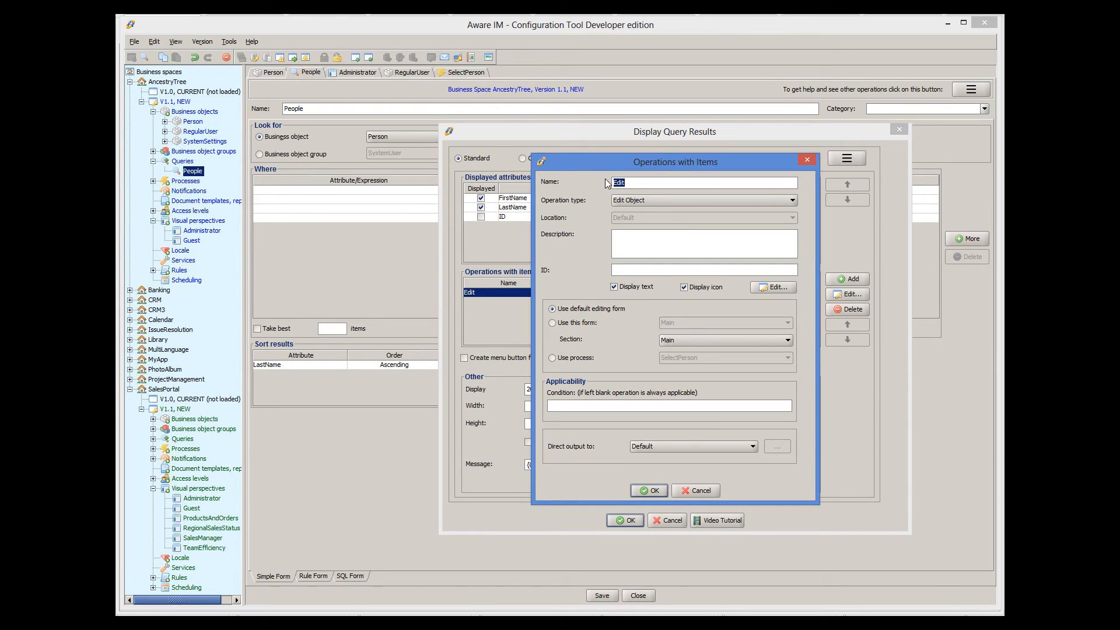
type("Select")
left_click(736, 200)
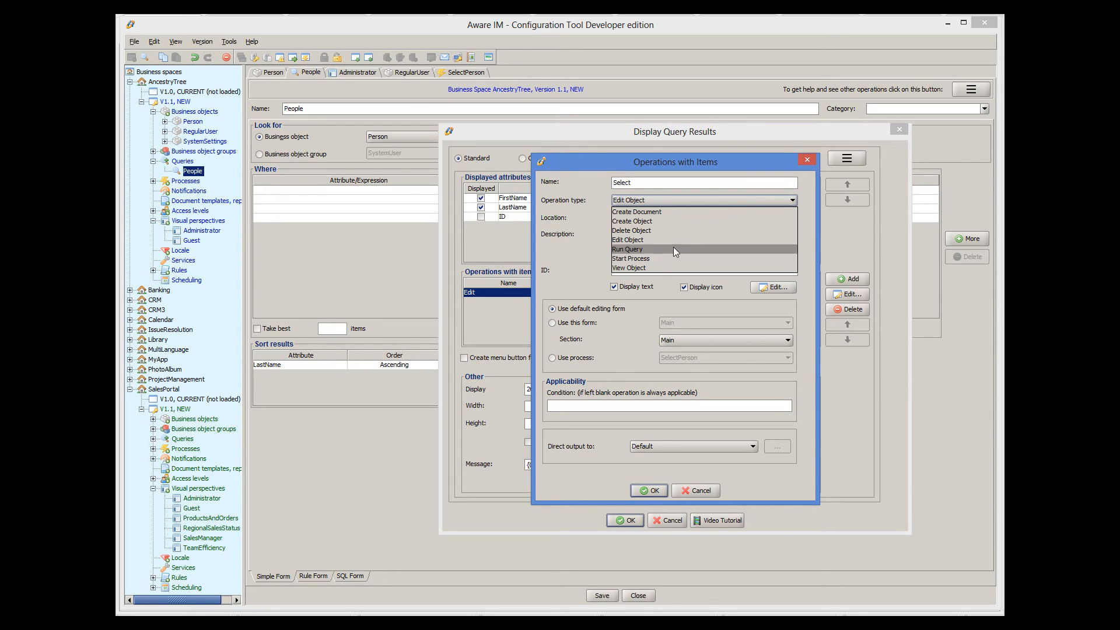
left_click(658, 259)
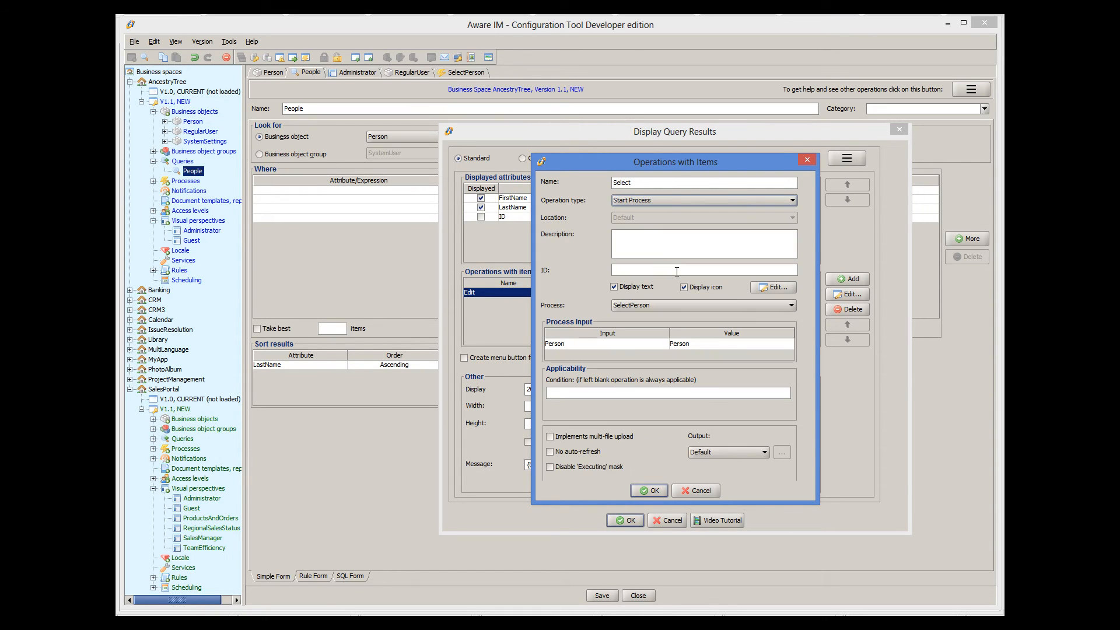
left_click(649, 490)
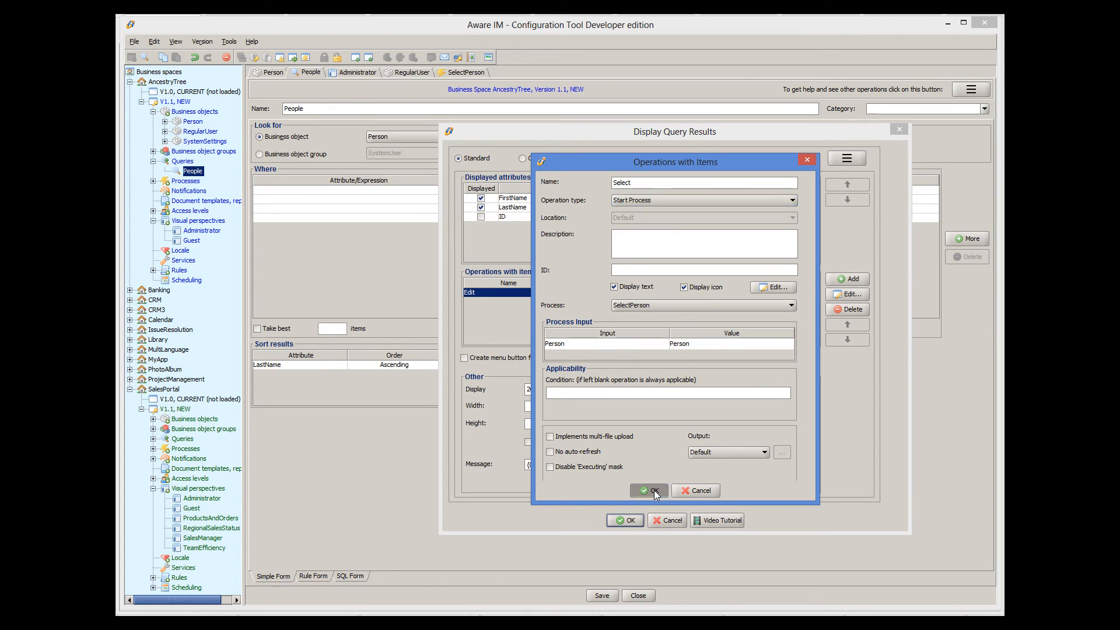
left_click(635, 520)
left_click(602, 595)
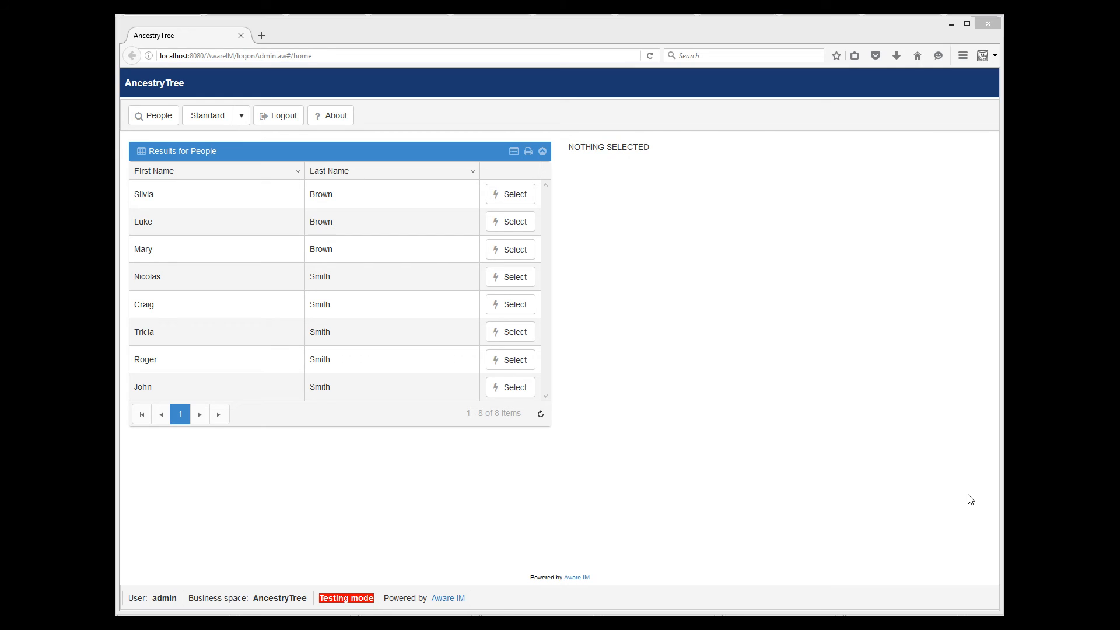
- Run Select on the last person in the People results
left_click(443, 386)
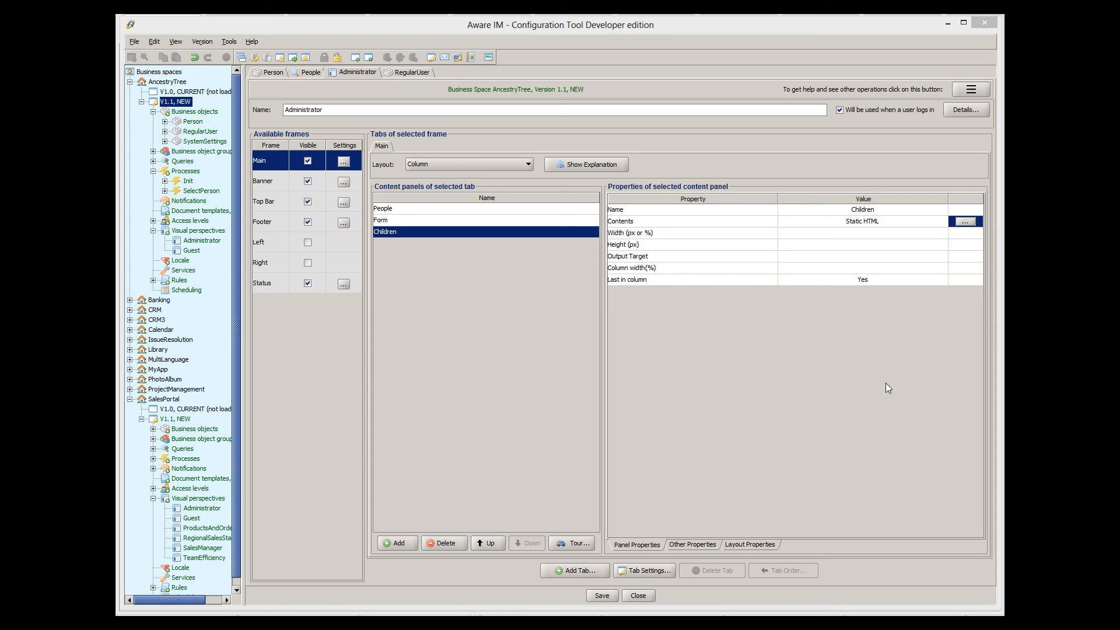
- Inspect the Children panel's auto-refresh settings under Other Properties, cancelling without changes
left_click(689, 546)
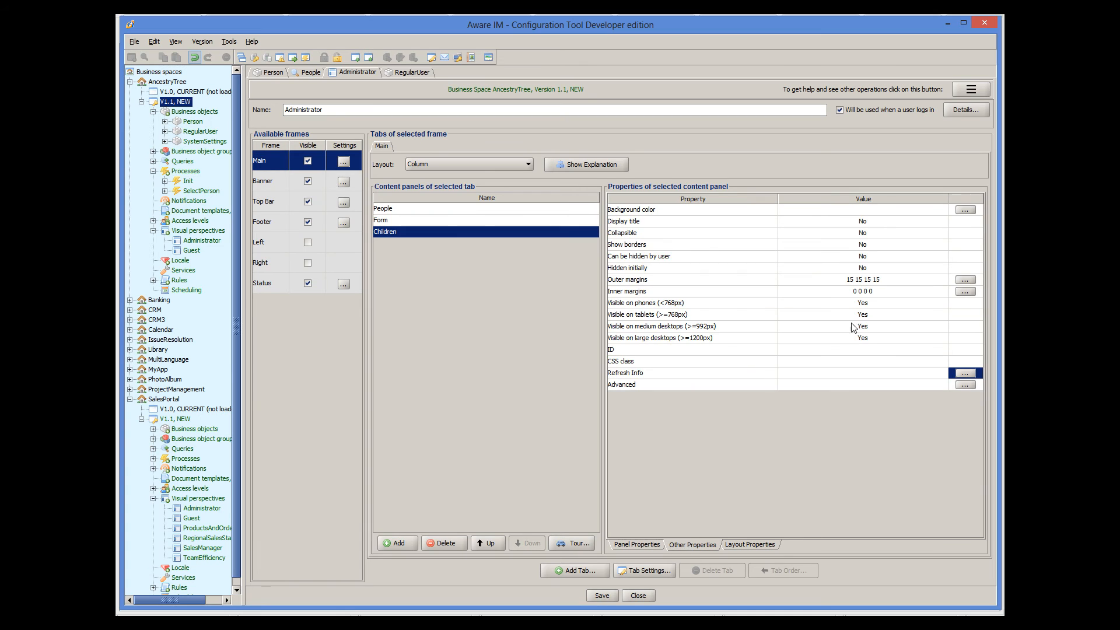
left_click(965, 373)
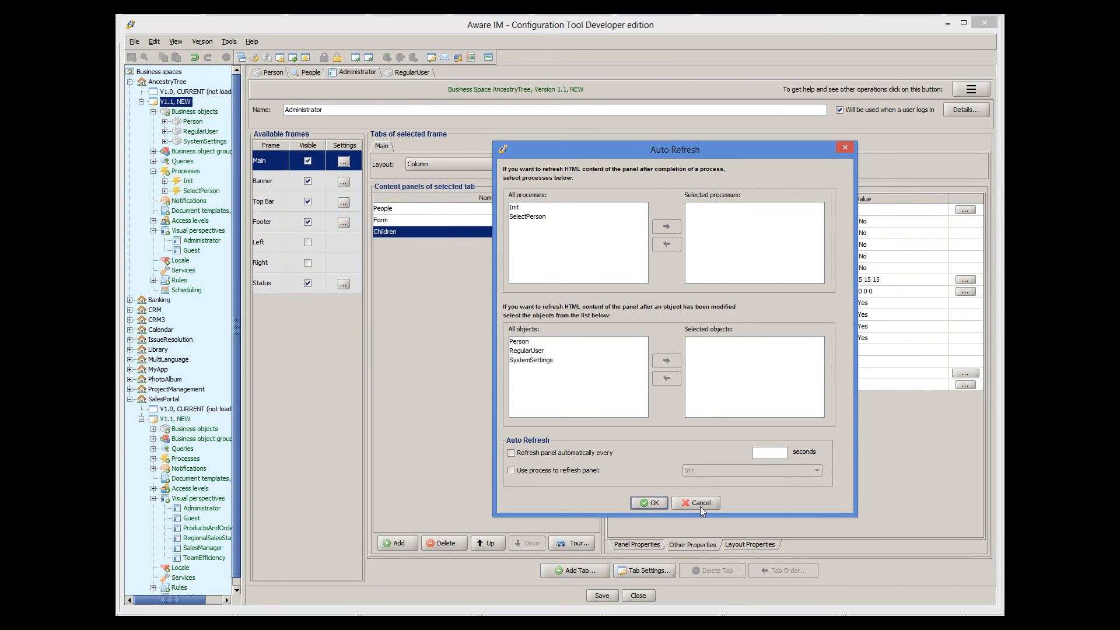
left_click(700, 506)
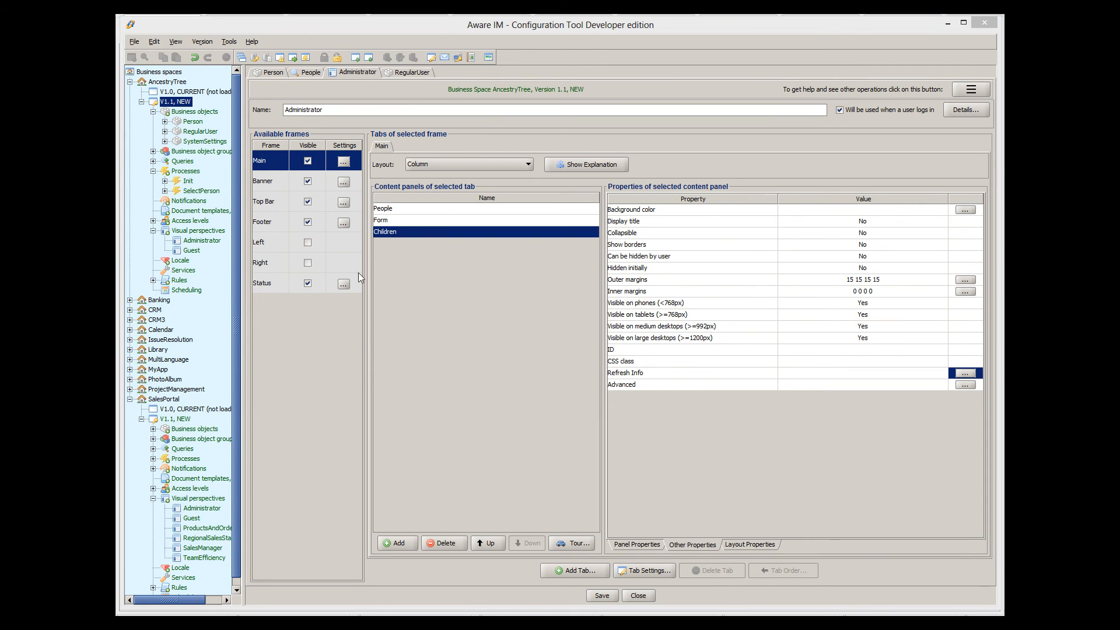
- Start a new process named RefreshForm
right_click(185, 171)
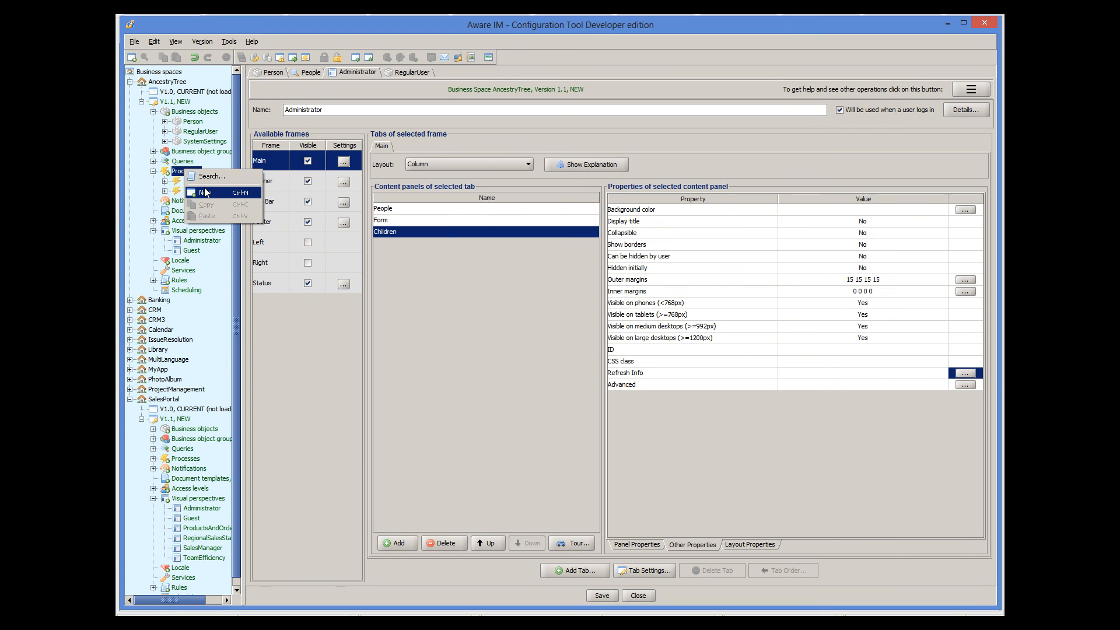
left_click(208, 190)
left_click(274, 119)
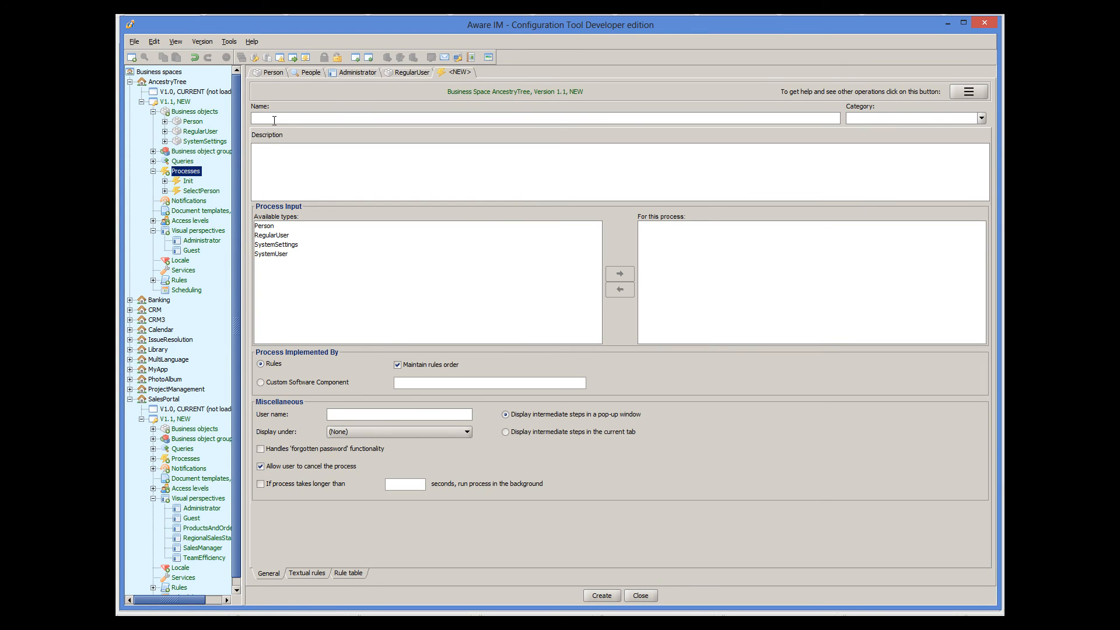
type("RefreshForm")
- Add a 'Show form' rule with action VIEW LoggedInRegularUser.SelectedPerson and create the process
left_click(304, 574)
left_click(963, 300)
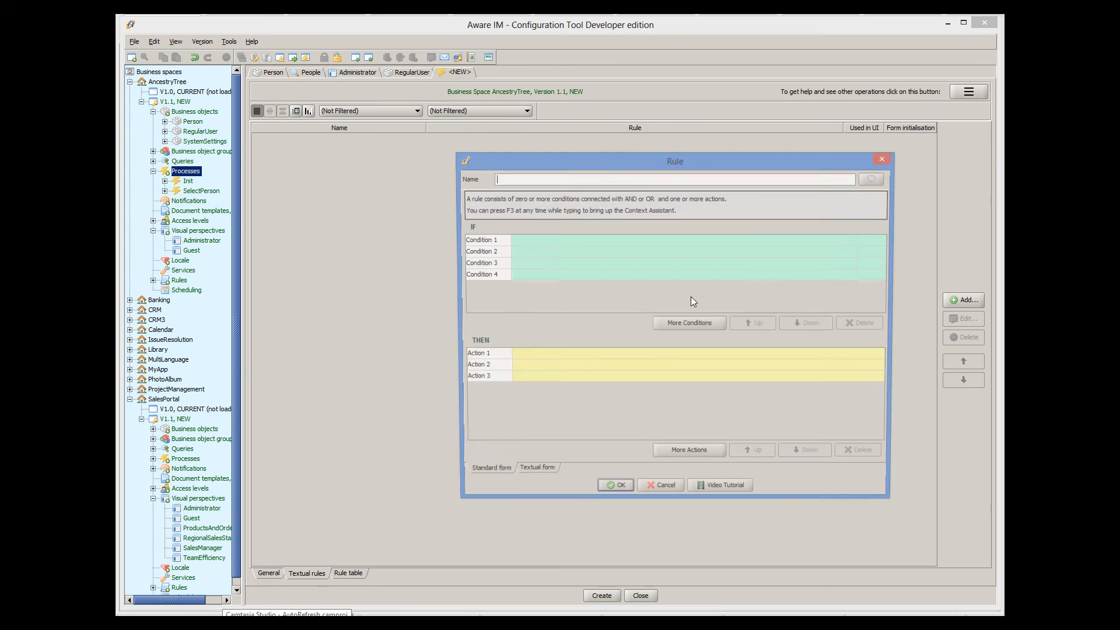
type("Show form")
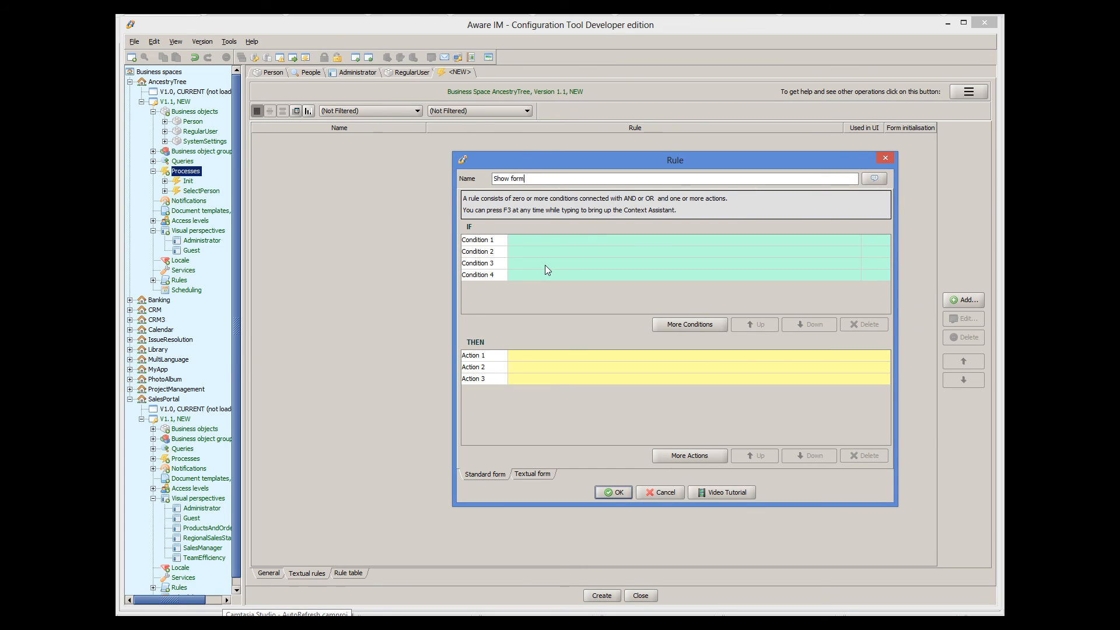
left_click(549, 355)
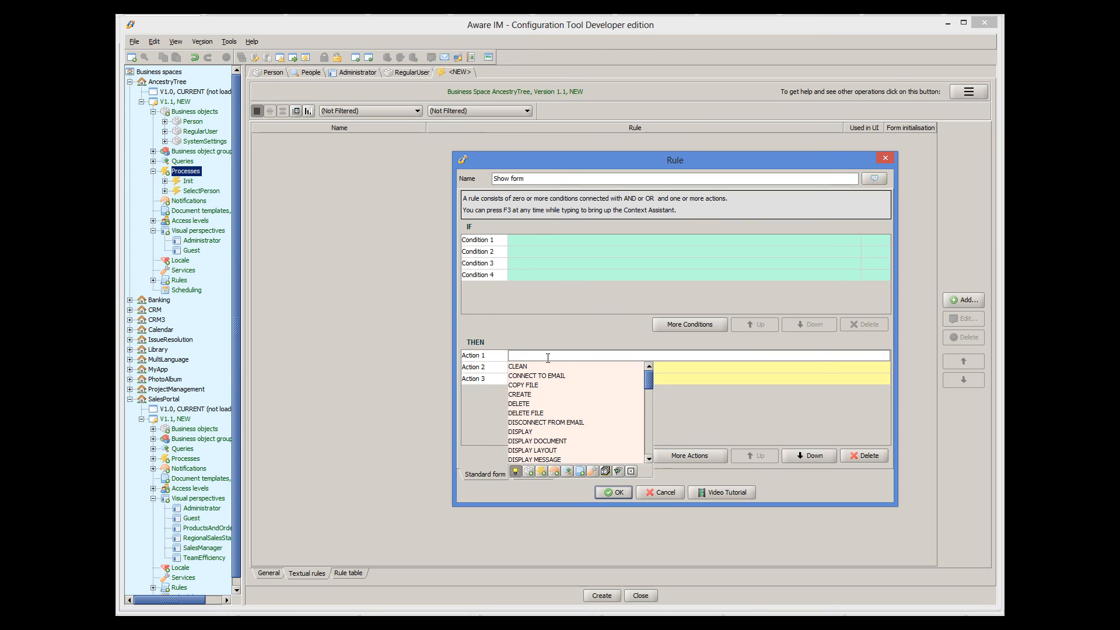
type("VIEW Logg")
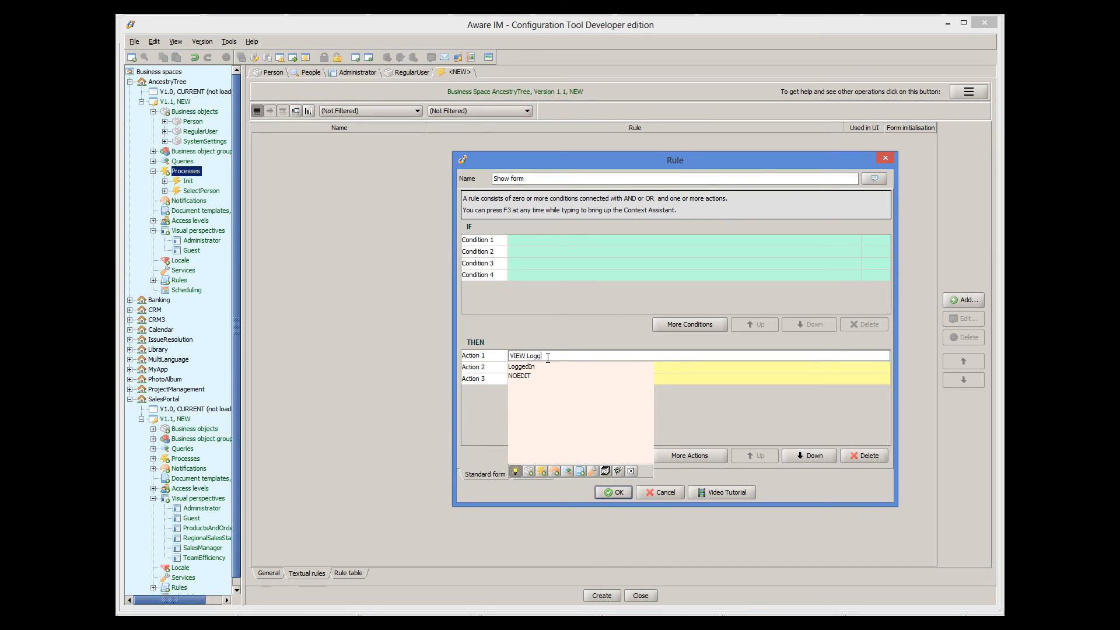
type("edInR")
double_click(538, 380)
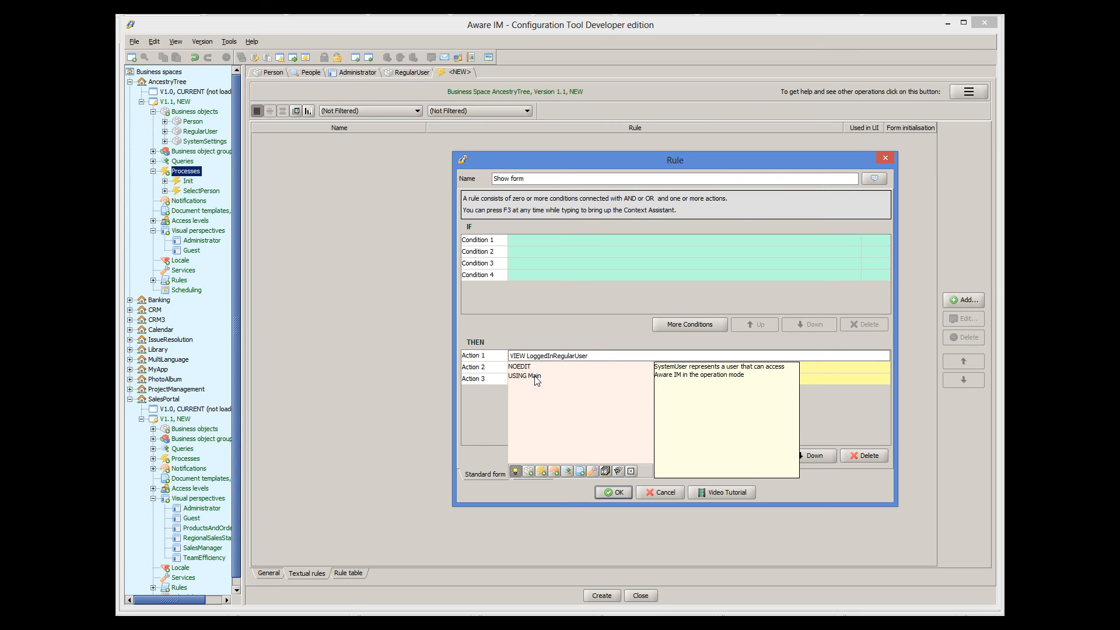
type(".S")
double_click(536, 376)
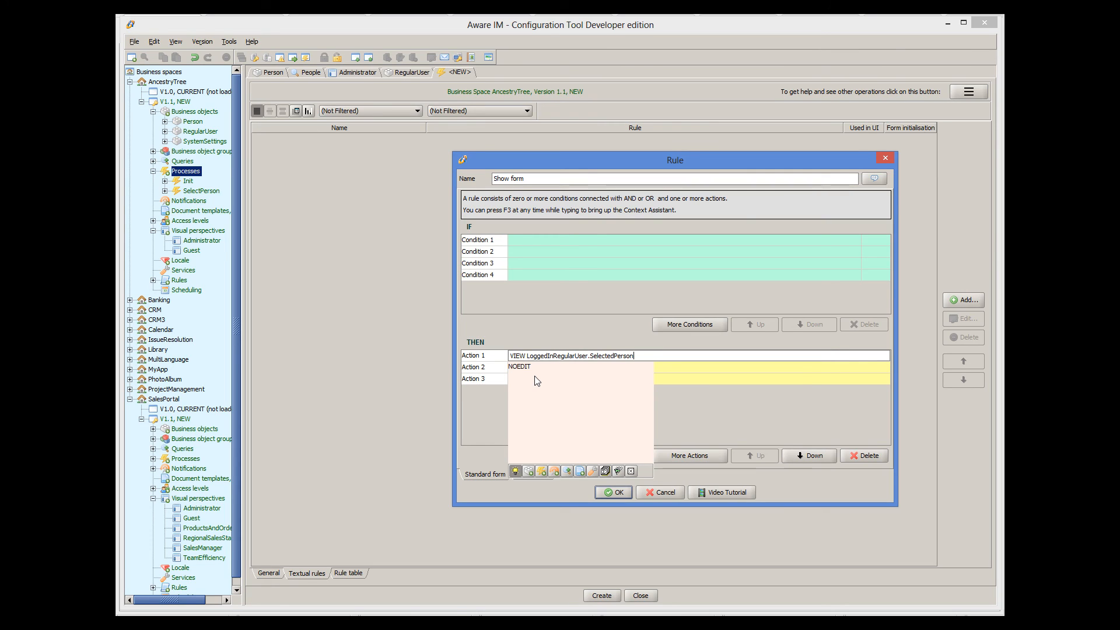
key("Escape")
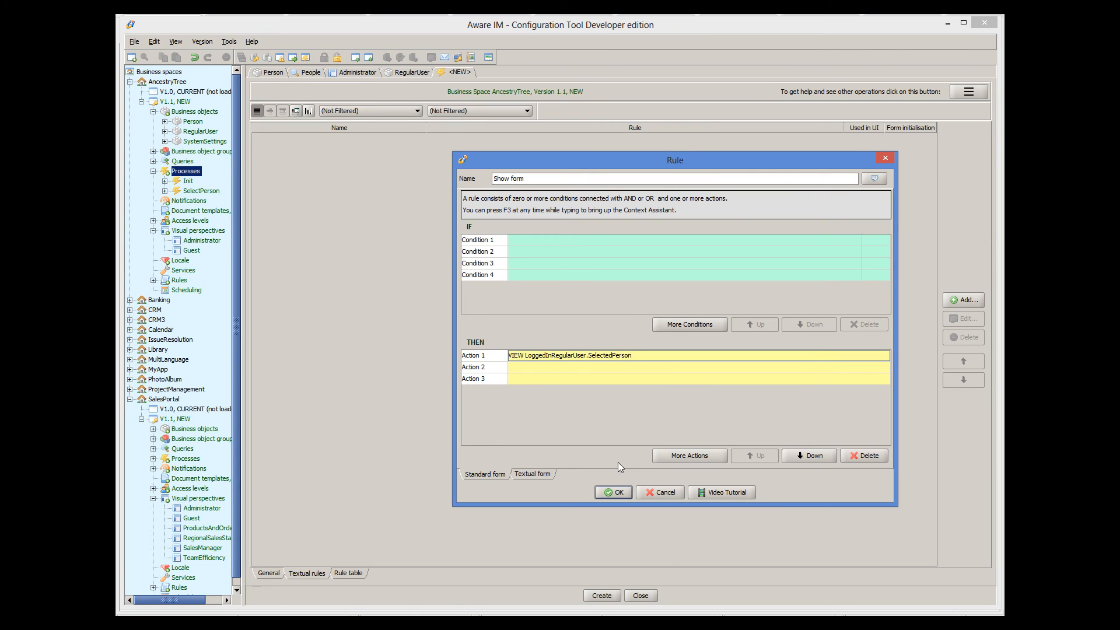
left_click(619, 490)
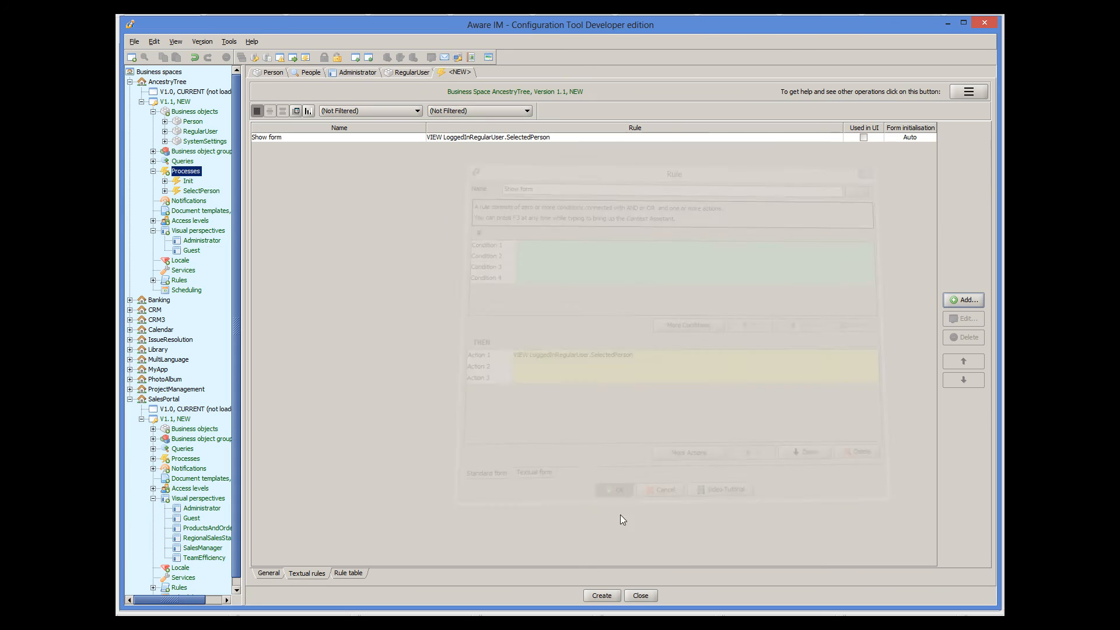
left_click(610, 596)
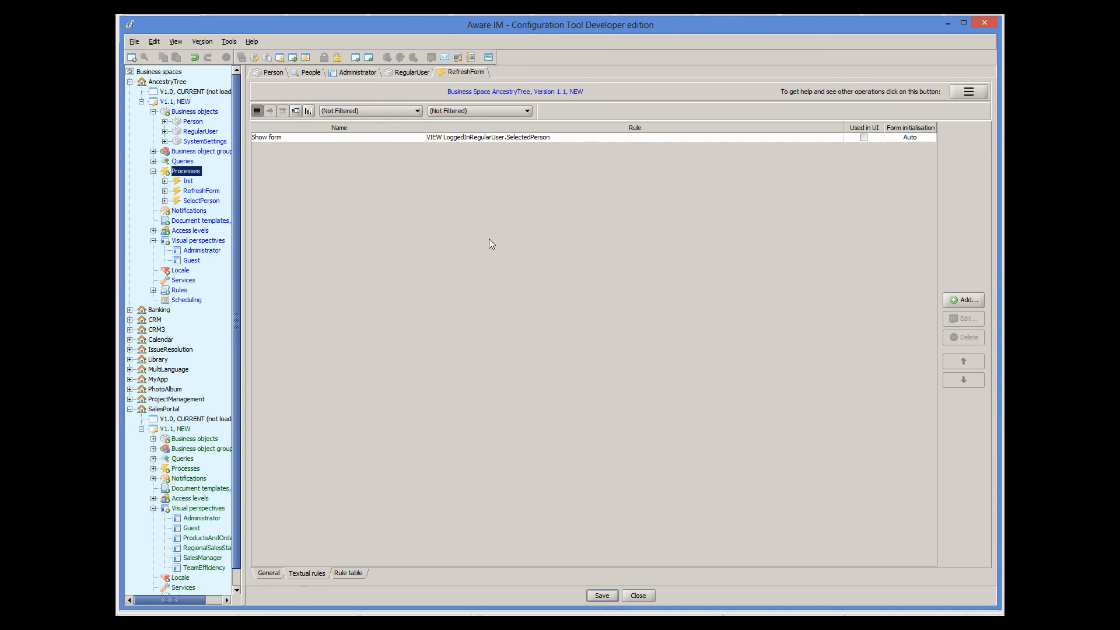
left_click(353, 74)
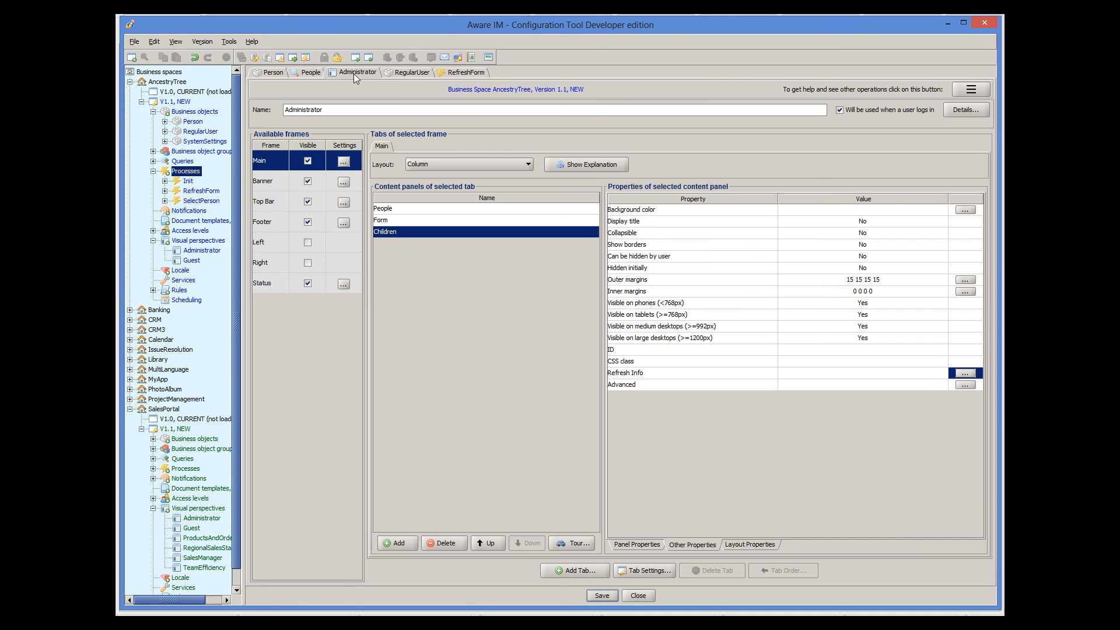
- Refresh the Children panel after SelectPerson using the RefreshForm process, then save the perspective
left_click(964, 374)
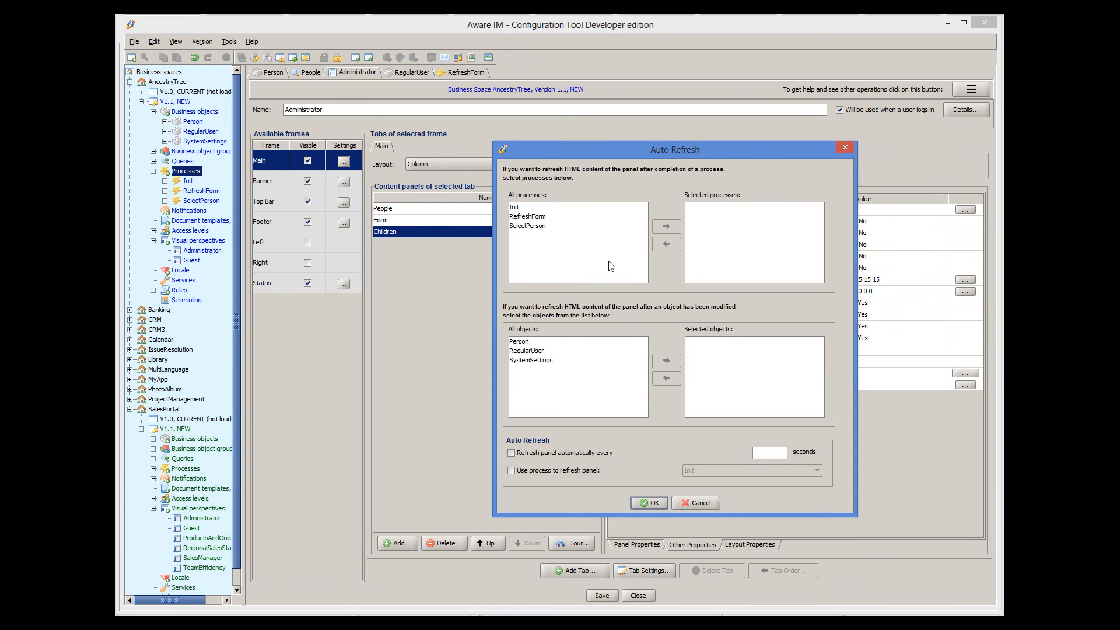
left_click(522, 226)
left_click(666, 227)
left_click(566, 472)
left_click(723, 470)
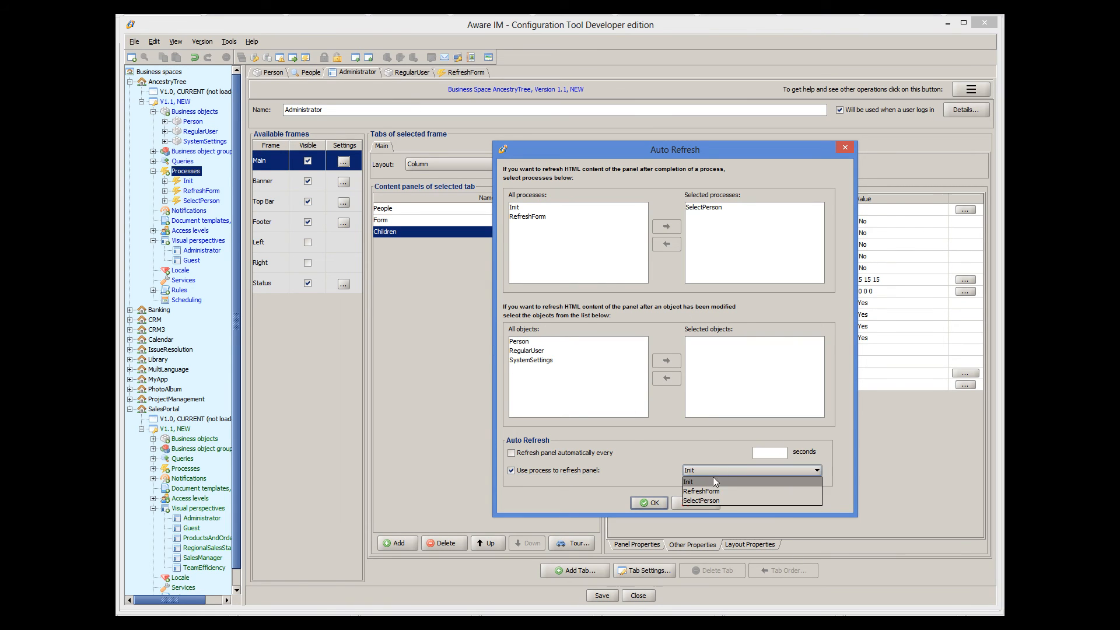
left_click(709, 490)
left_click(652, 504)
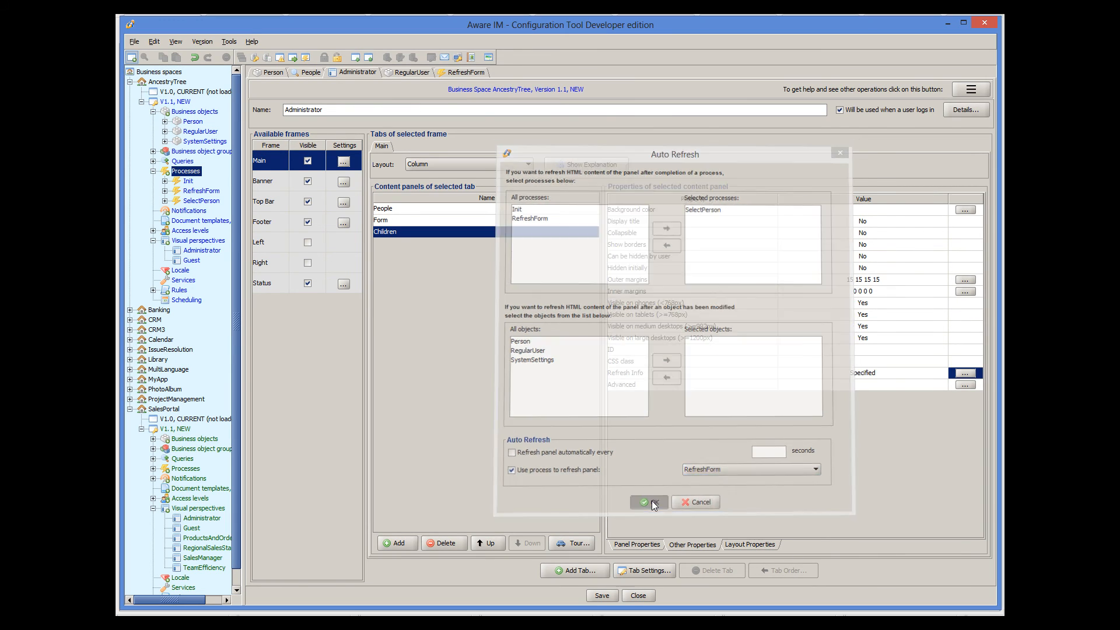
left_click(603, 594)
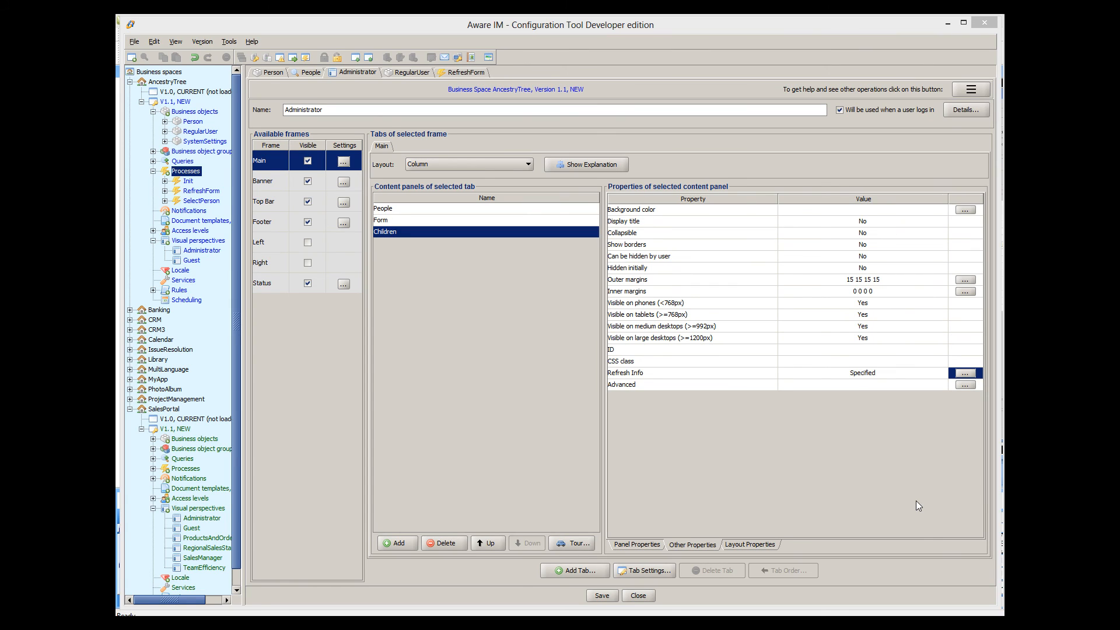
- Define a query 'Children' as FIND Person WHERE Person IN LoggedInRegularUser.SelectedPerson.Children
right_click(188, 162)
left_click(196, 169)
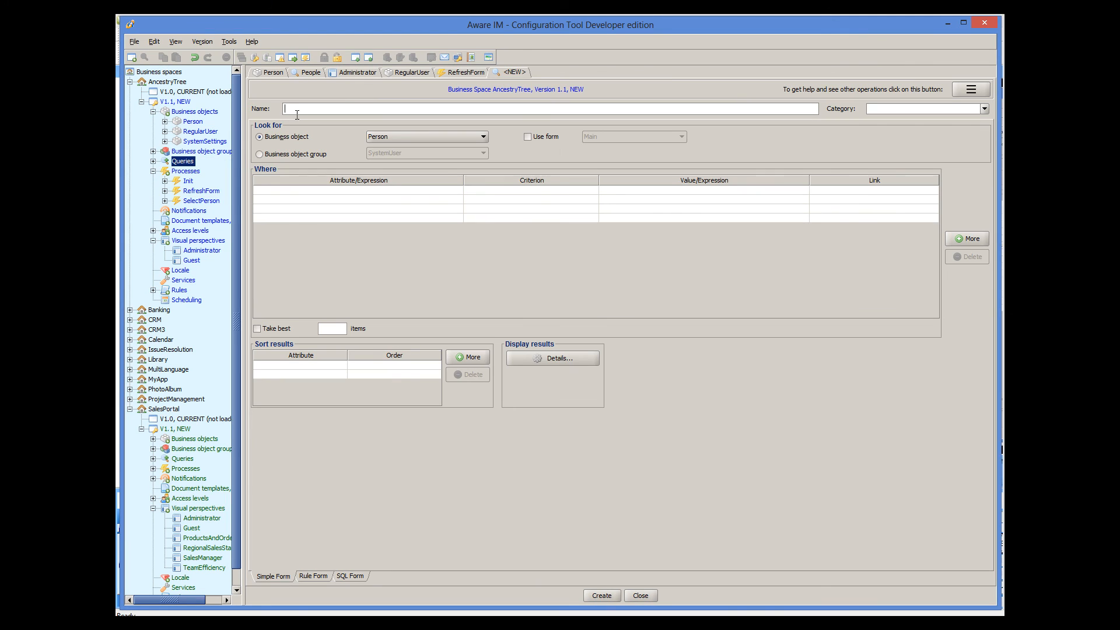
type("Children")
left_click(321, 577)
left_click_drag(301, 146, 269, 150)
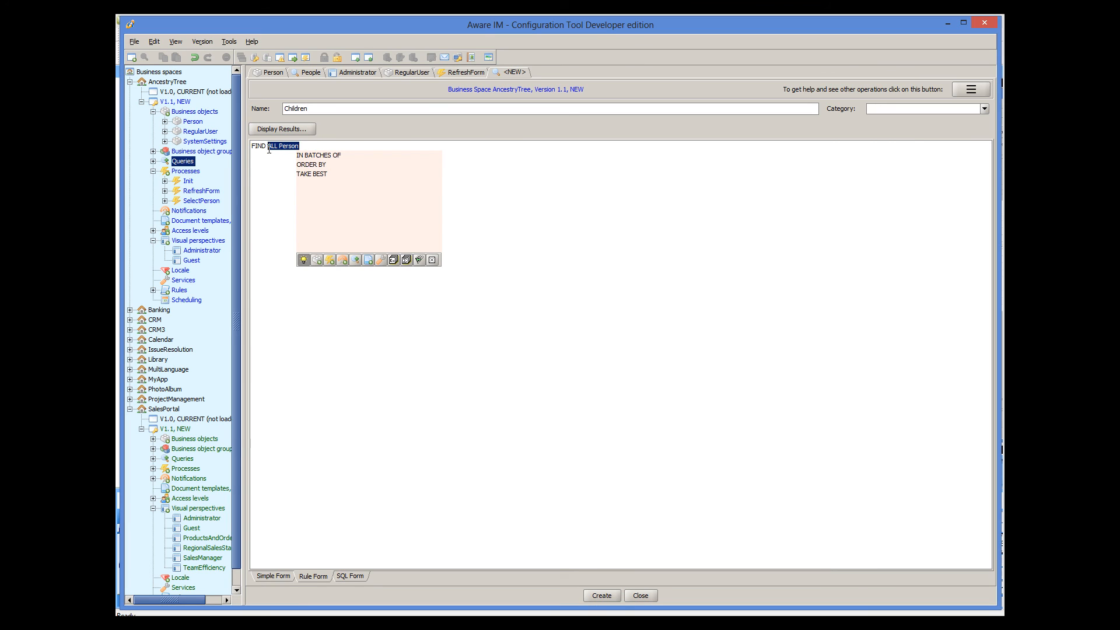
type("Perso")
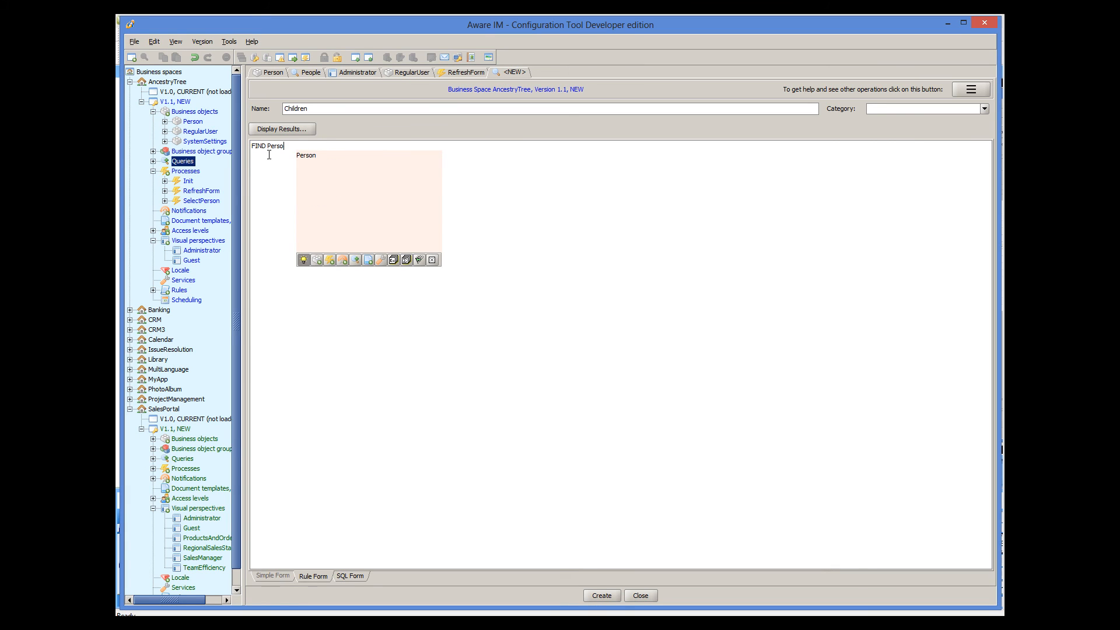
type("n WHERE Person I")
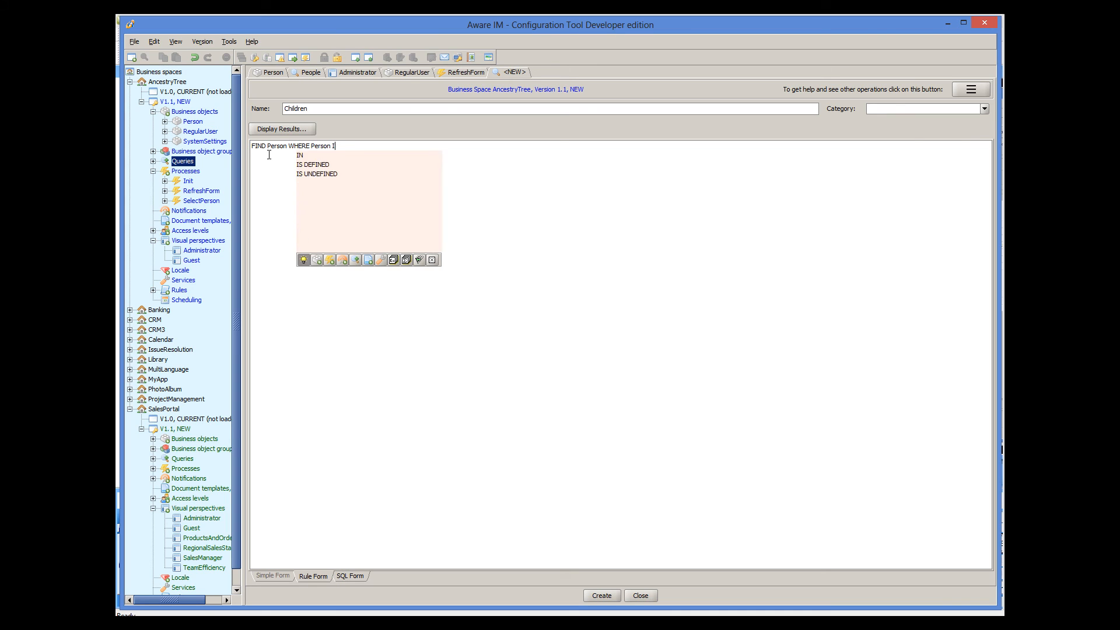
type("N Lo")
key("Down")
key("Return")
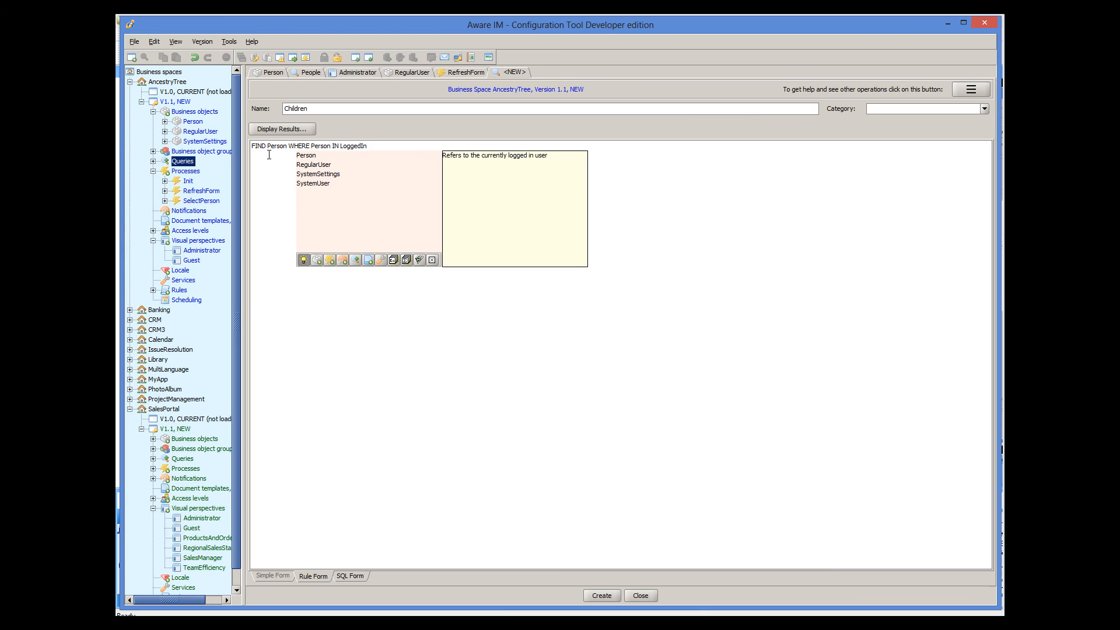
key("Down")
key("Down")
key("Return")
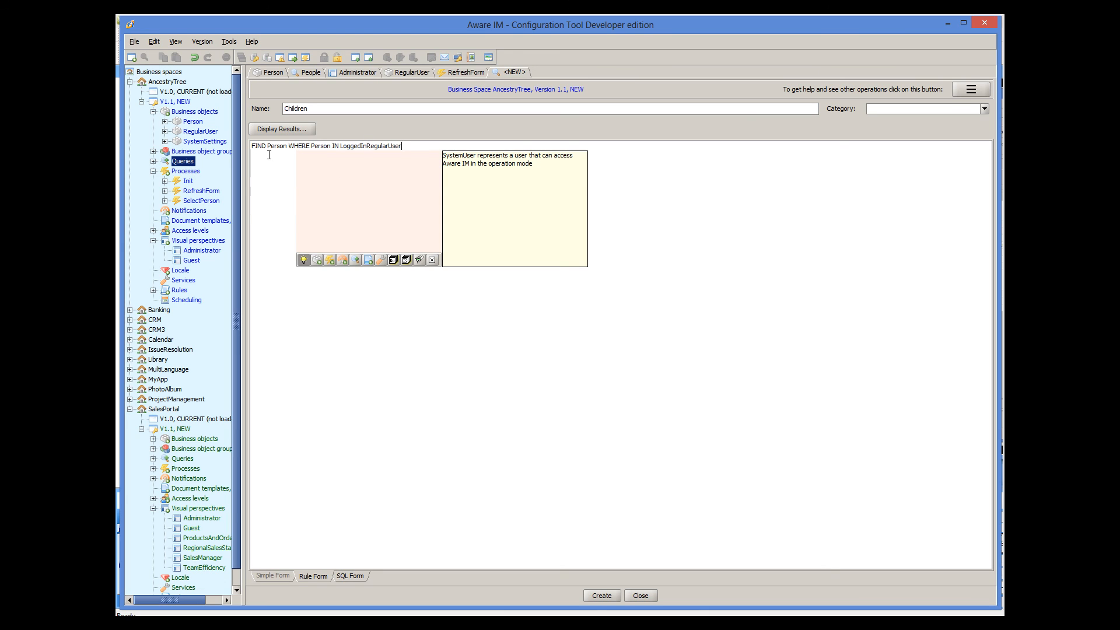
type(".S")
key("Down")
key("Return")
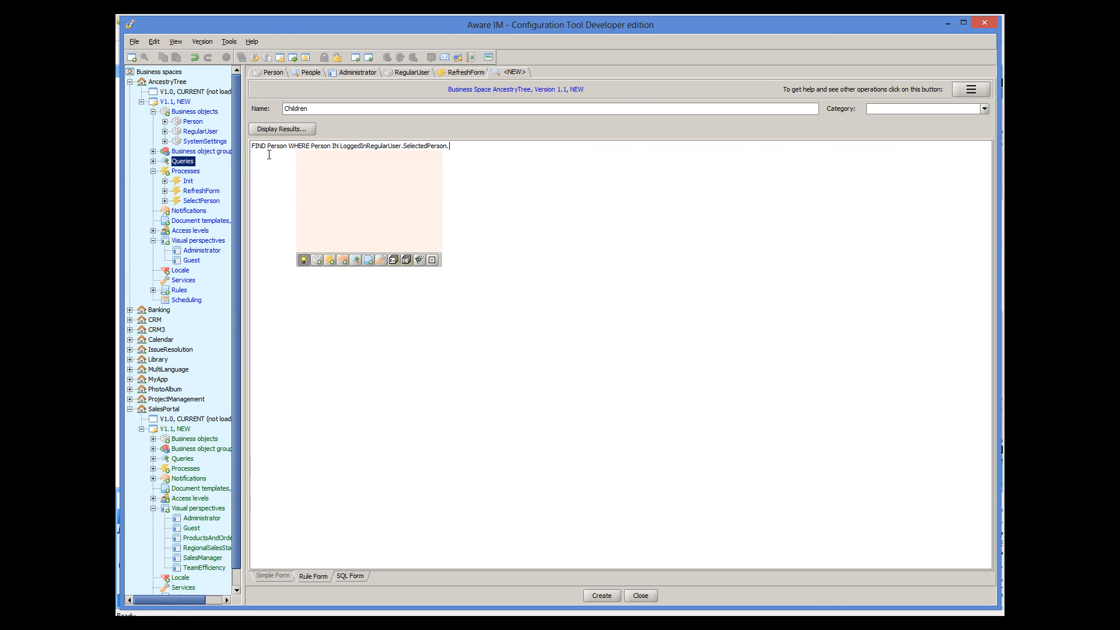
type(".Children")
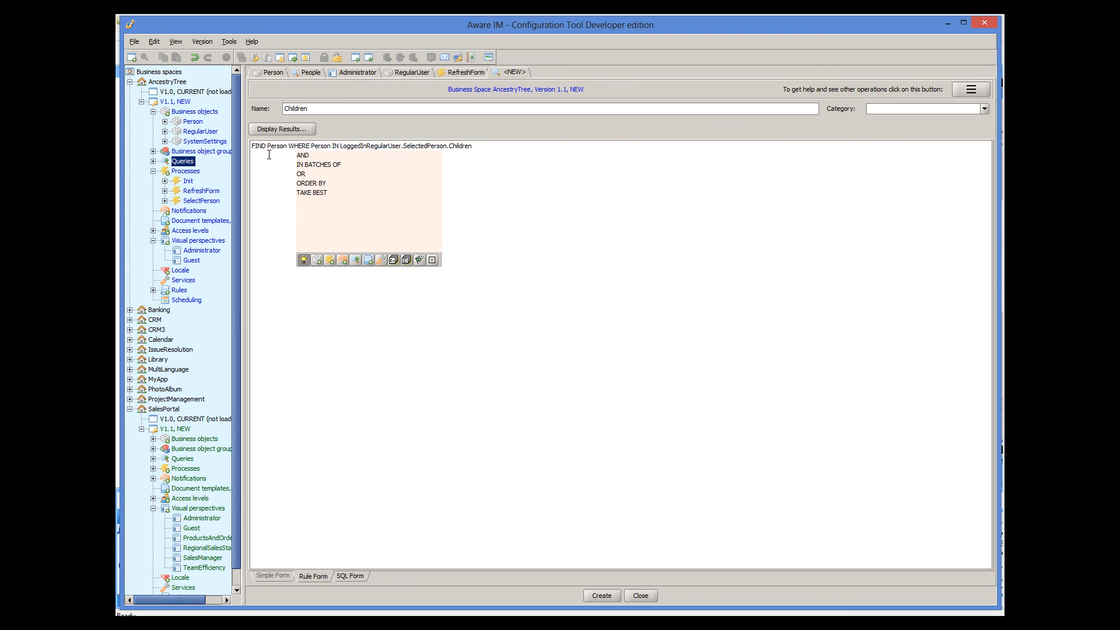
- Show FirstName and LastName in the query results and create the Children query
left_click(299, 129)
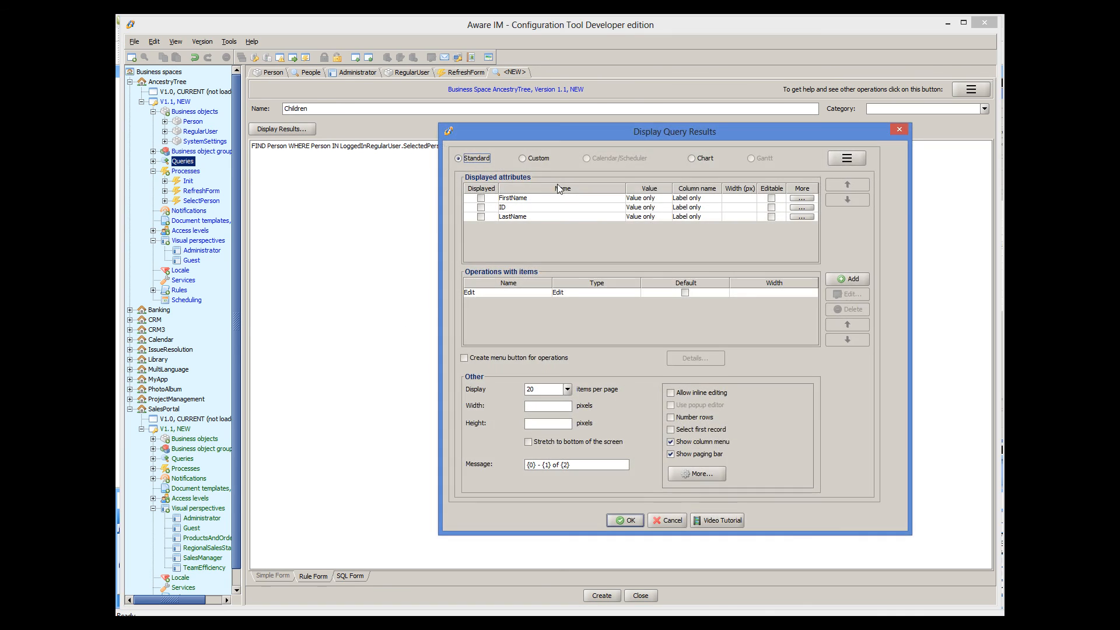
left_click(480, 198)
left_click(481, 216)
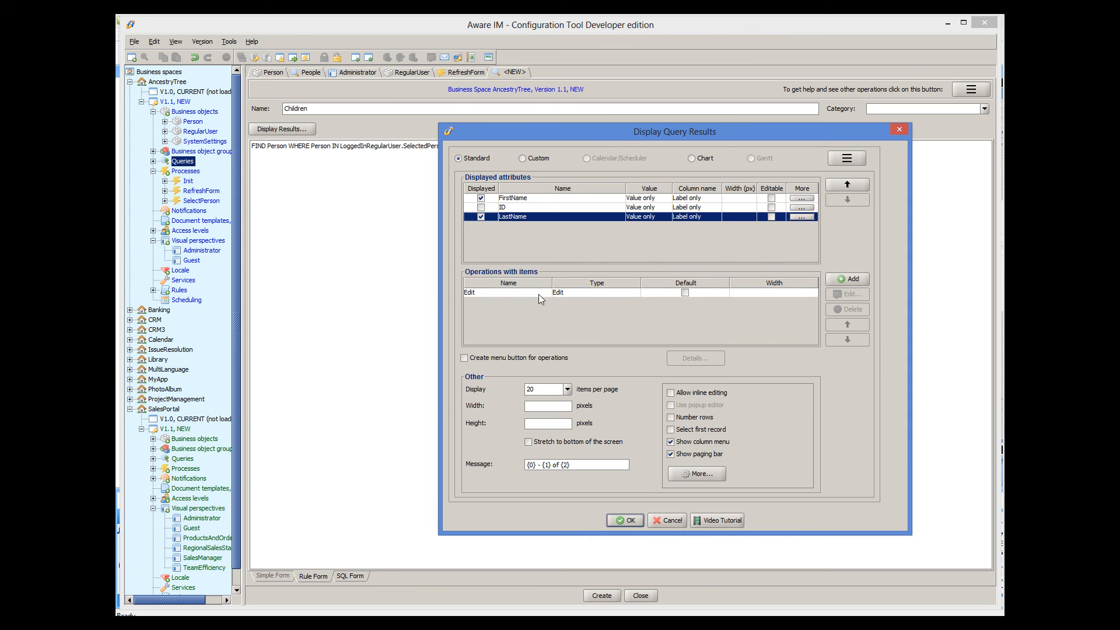
left_click(625, 520)
left_click(602, 595)
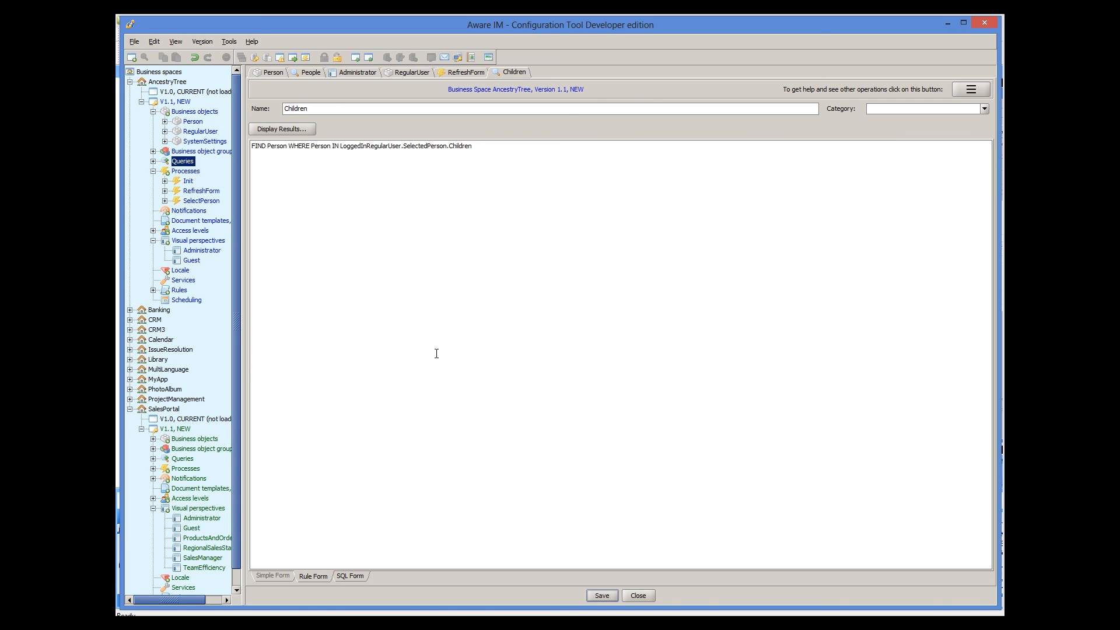
- Start a new process named RefreshChildren
right_click(187, 171)
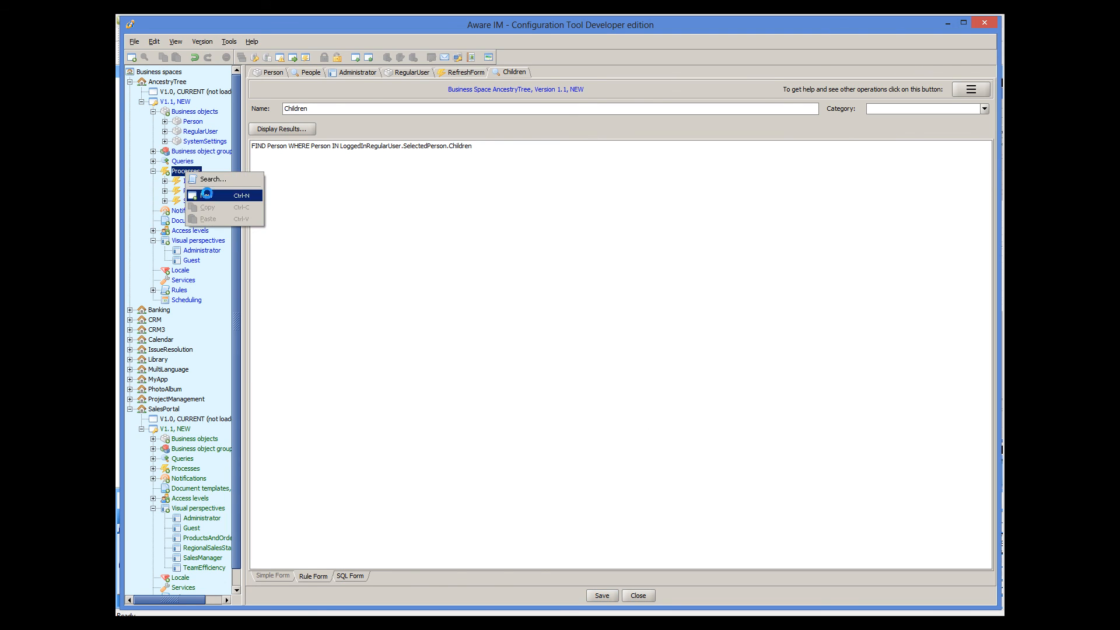
left_click(206, 195)
type("RefreshChildren")
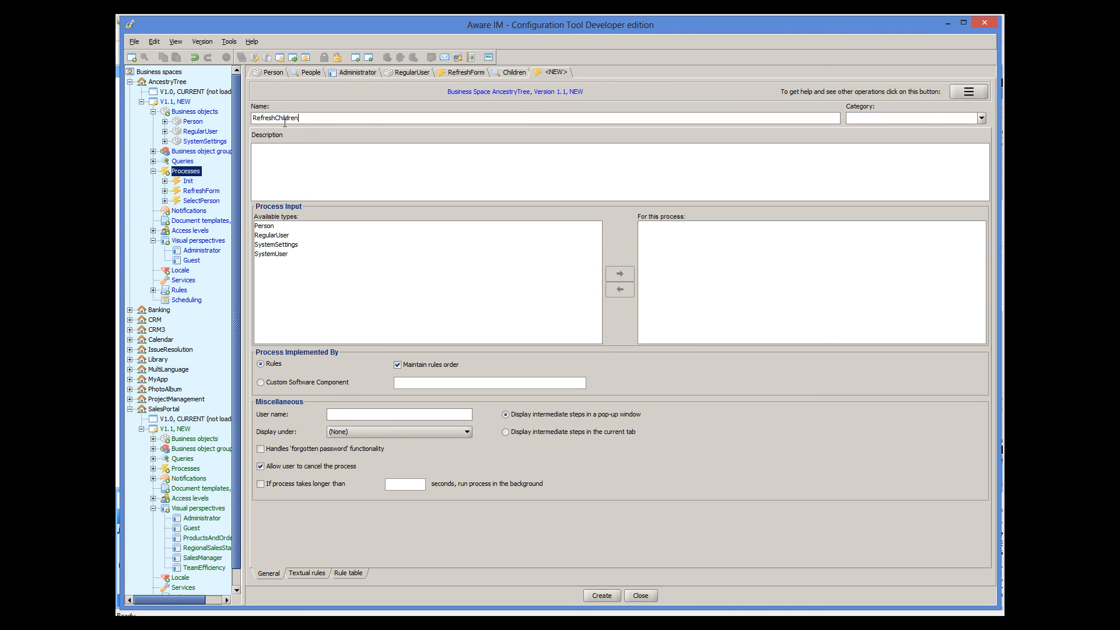
left_click(298, 574)
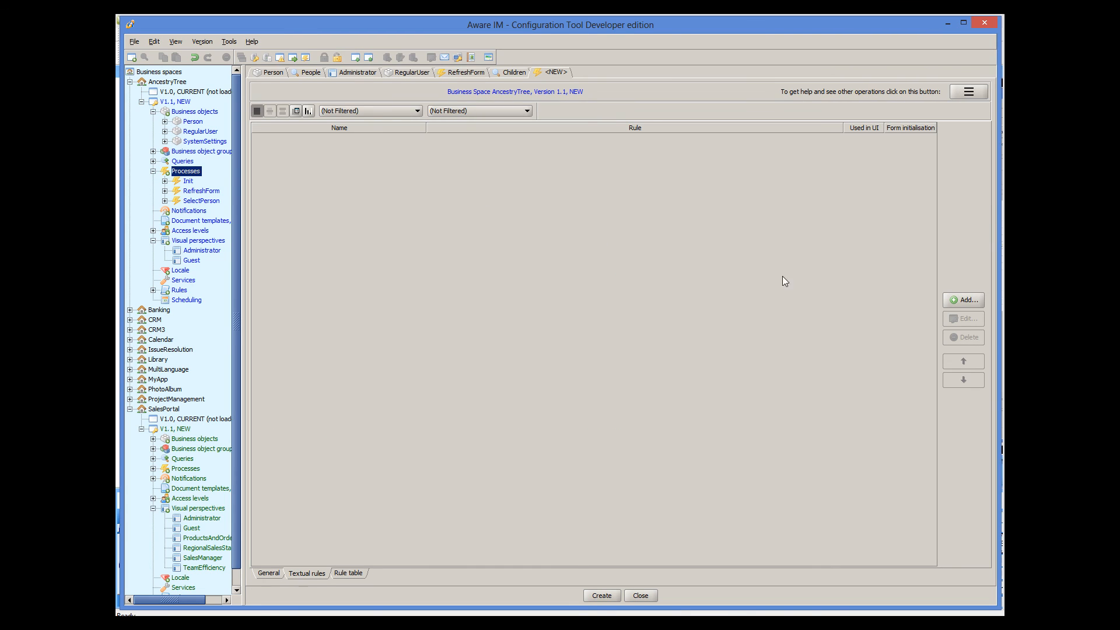
- Add a 'Display' rule with action DISPLAY Children and create the process
left_click(949, 299)
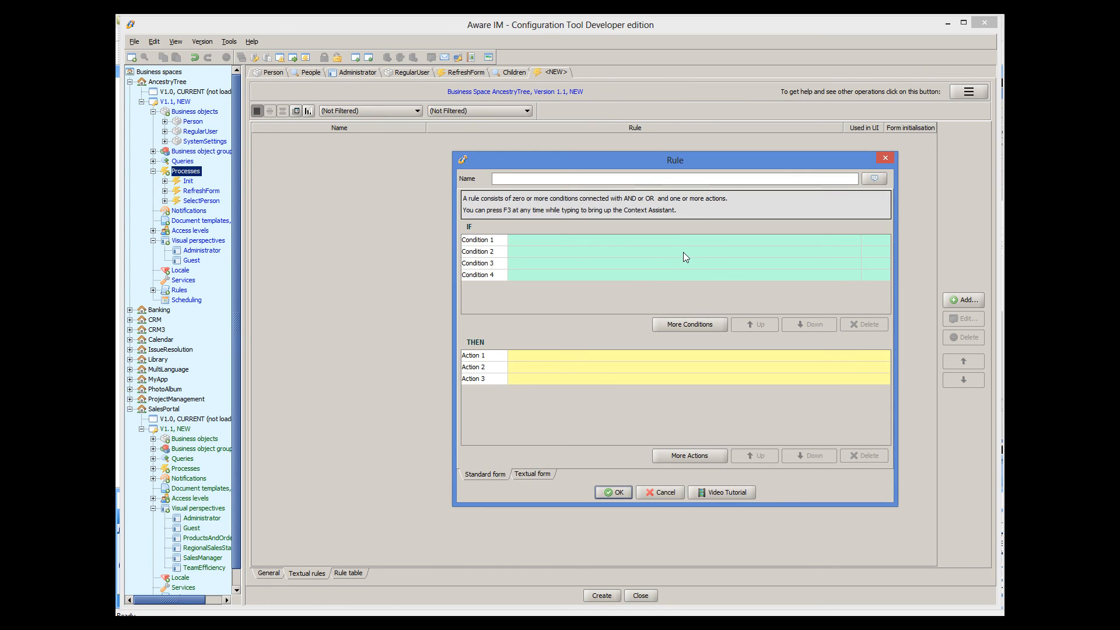
type("Display")
left_click(546, 355)
type("DISPLA")
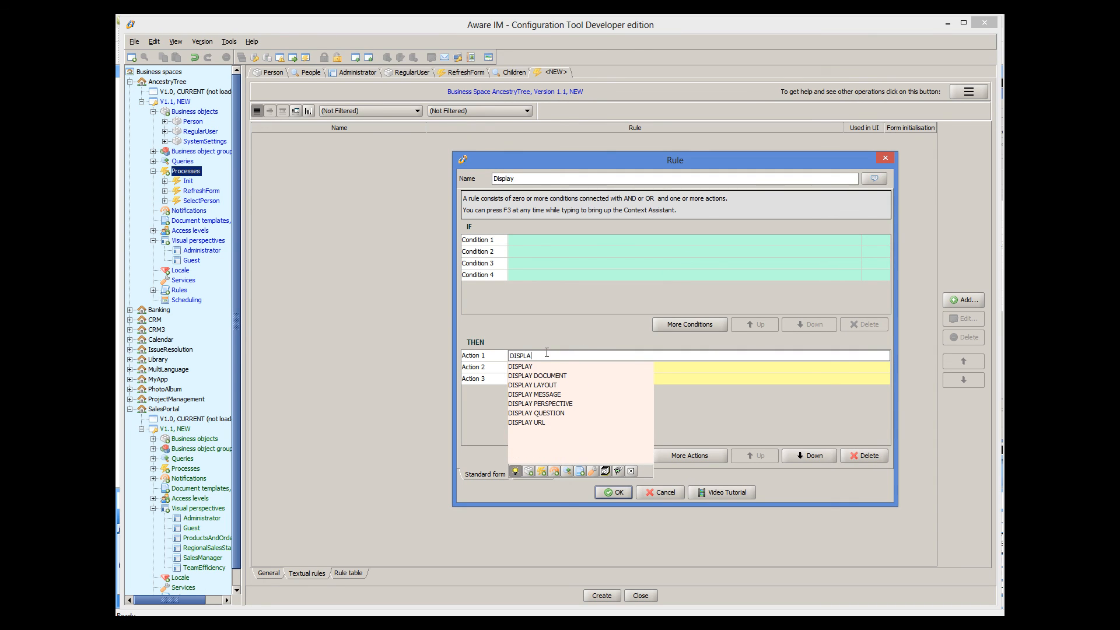
type("Y")
key("Down")
key("Down")
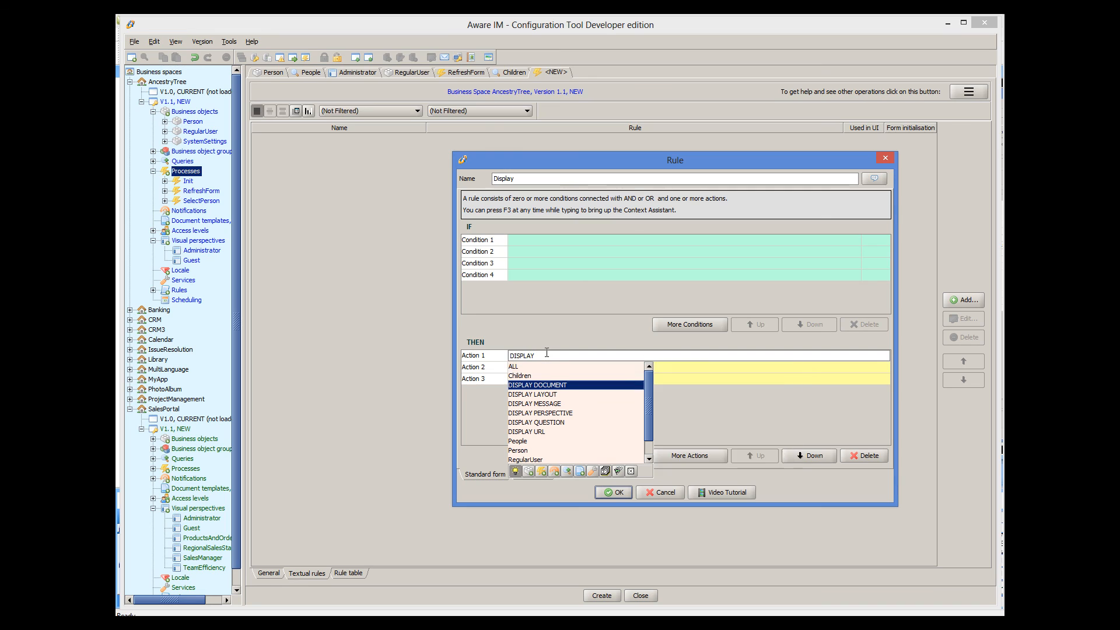
key("Up")
key("Return")
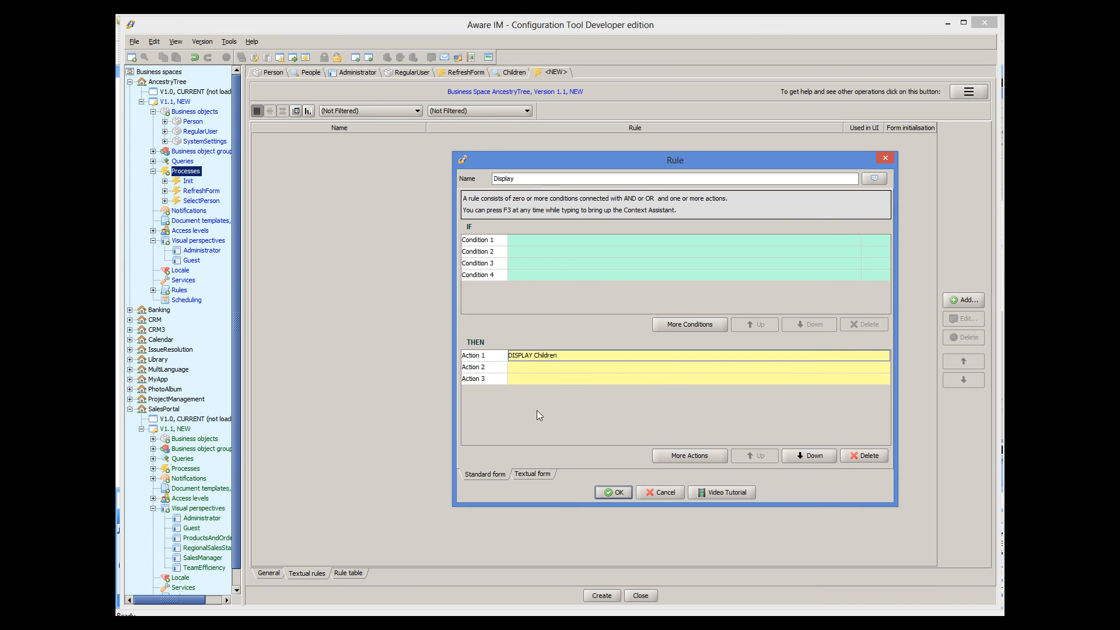
left_click(608, 493)
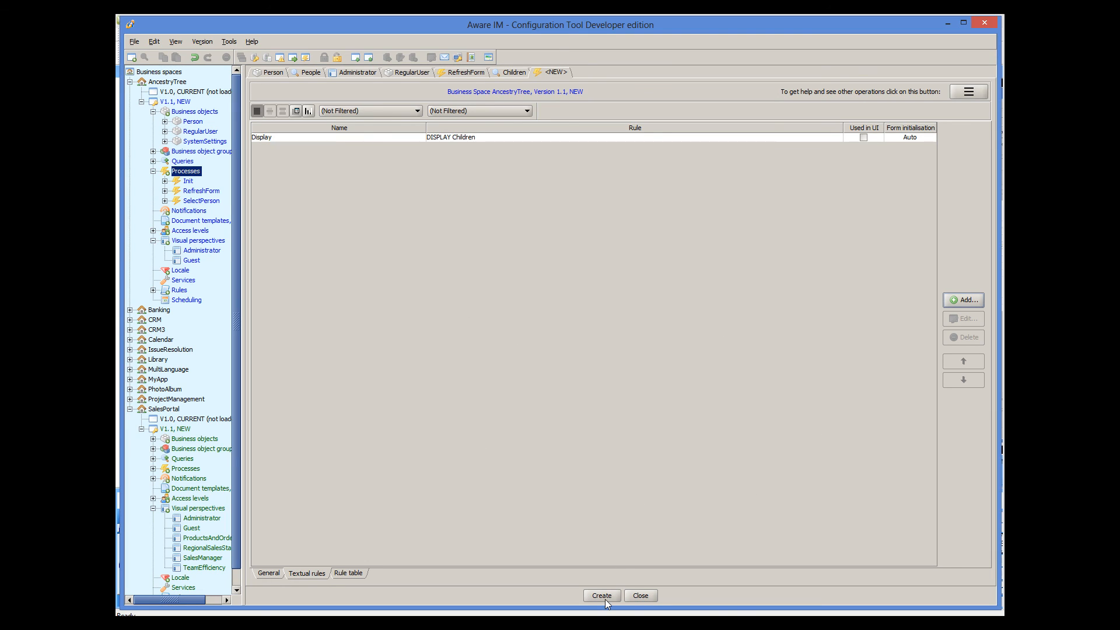
left_click(602, 595)
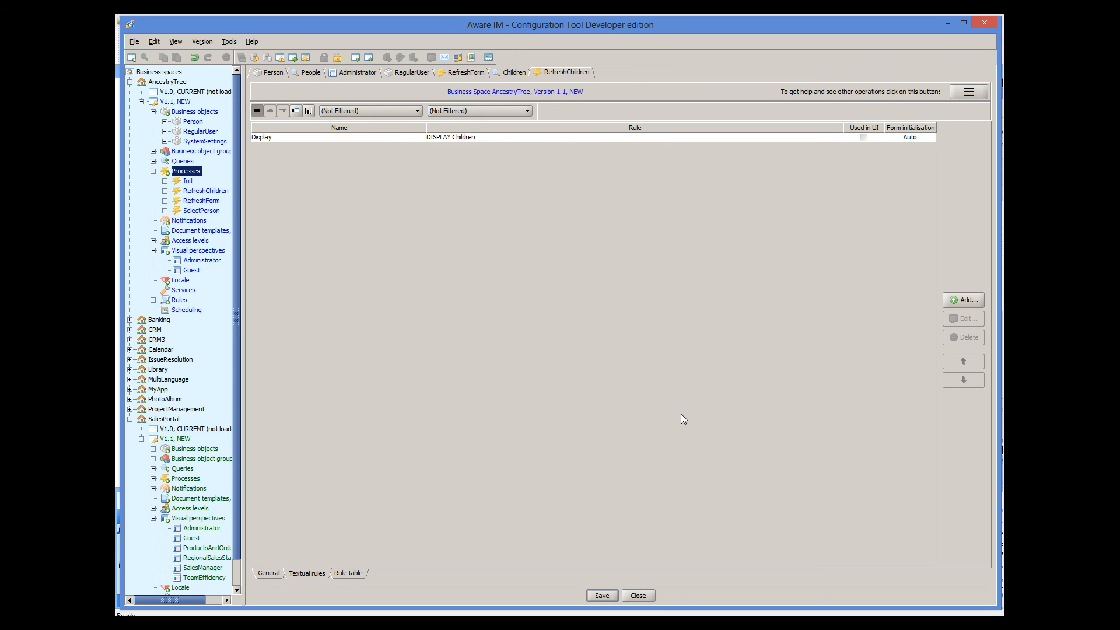
- Switch the Children panel's refresh process to RefreshChildren
left_click(371, 73)
left_click(962, 374)
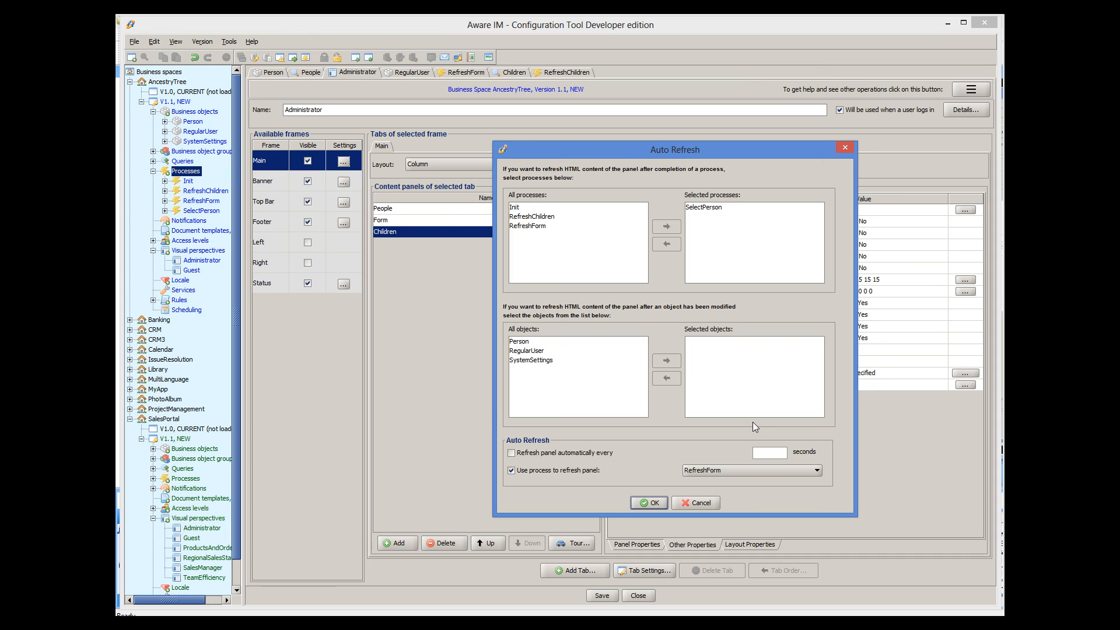
left_click(709, 473)
left_click(700, 490)
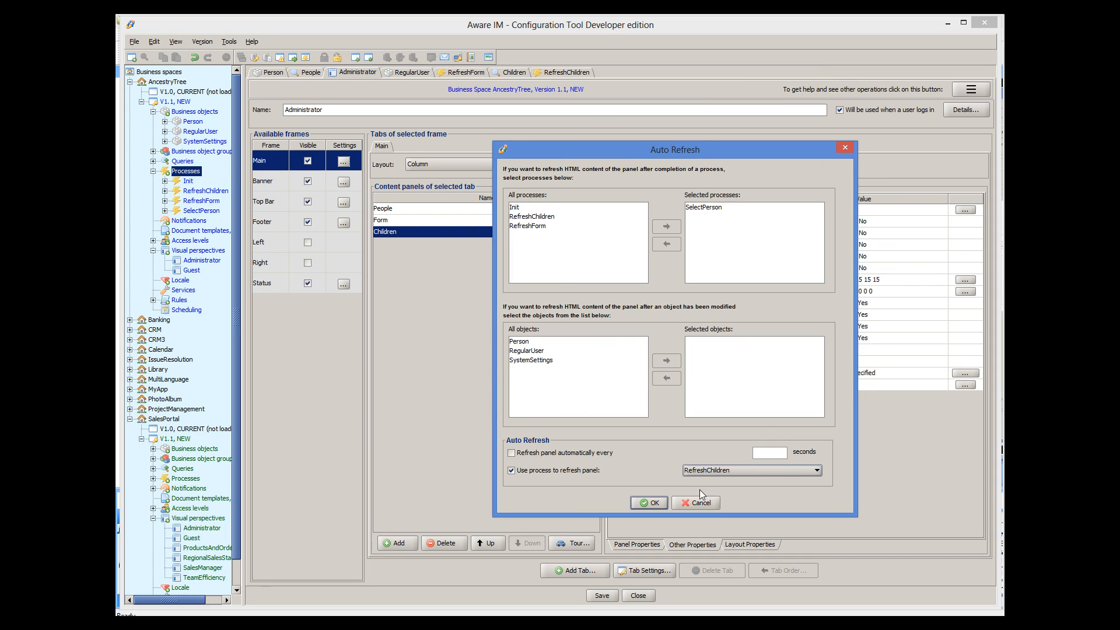
left_click(648, 502)
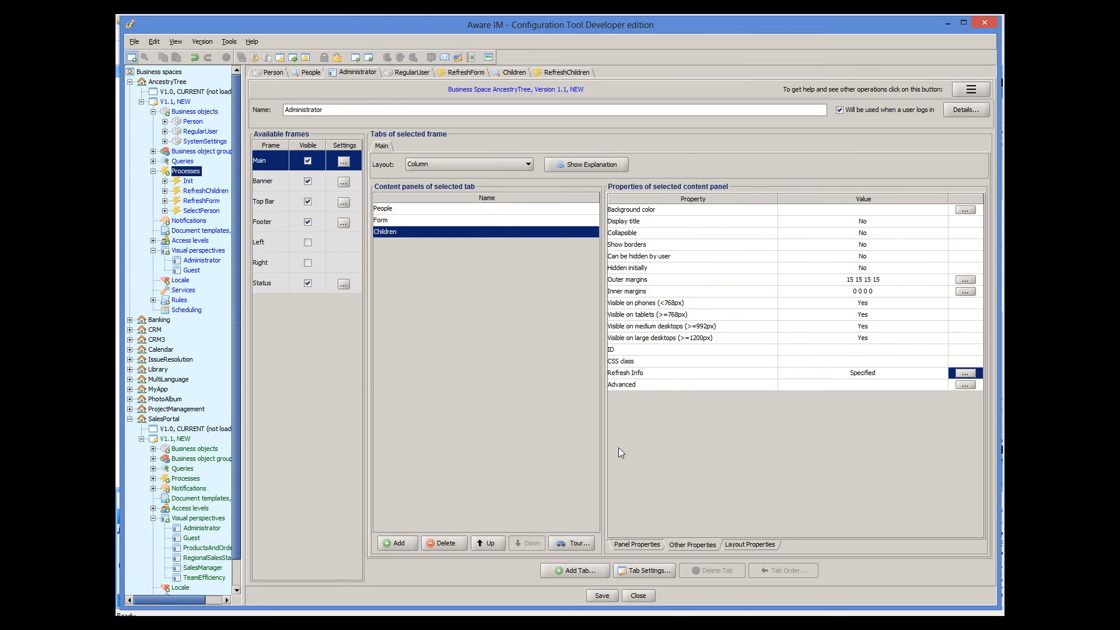
- Make the Form panel refresh after SelectPerson using the RefreshForm process
left_click(502, 223)
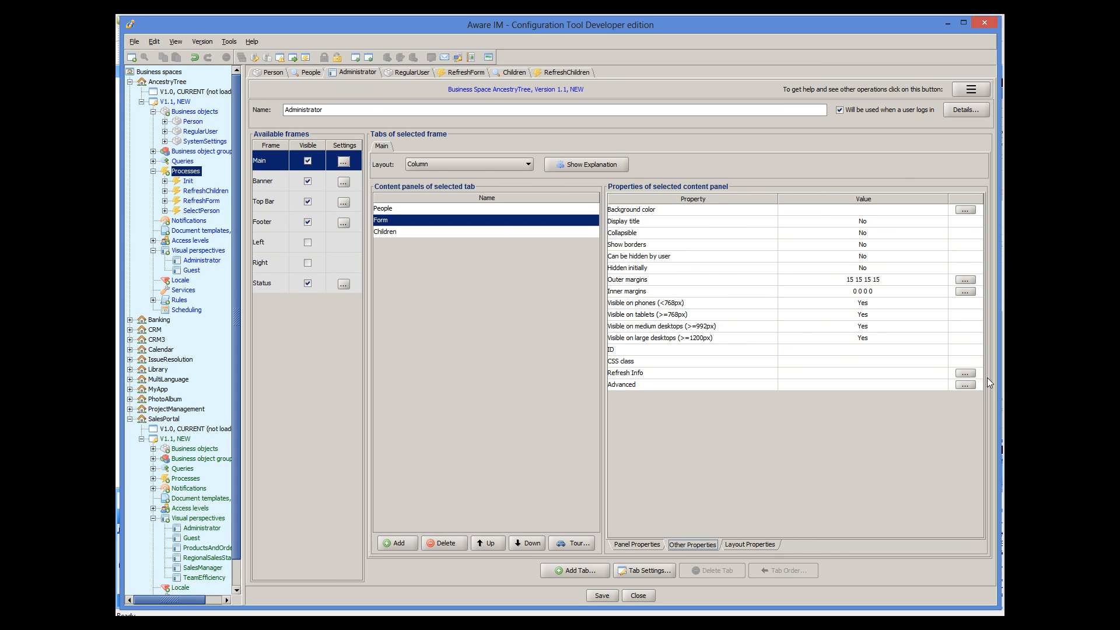
left_click(966, 374)
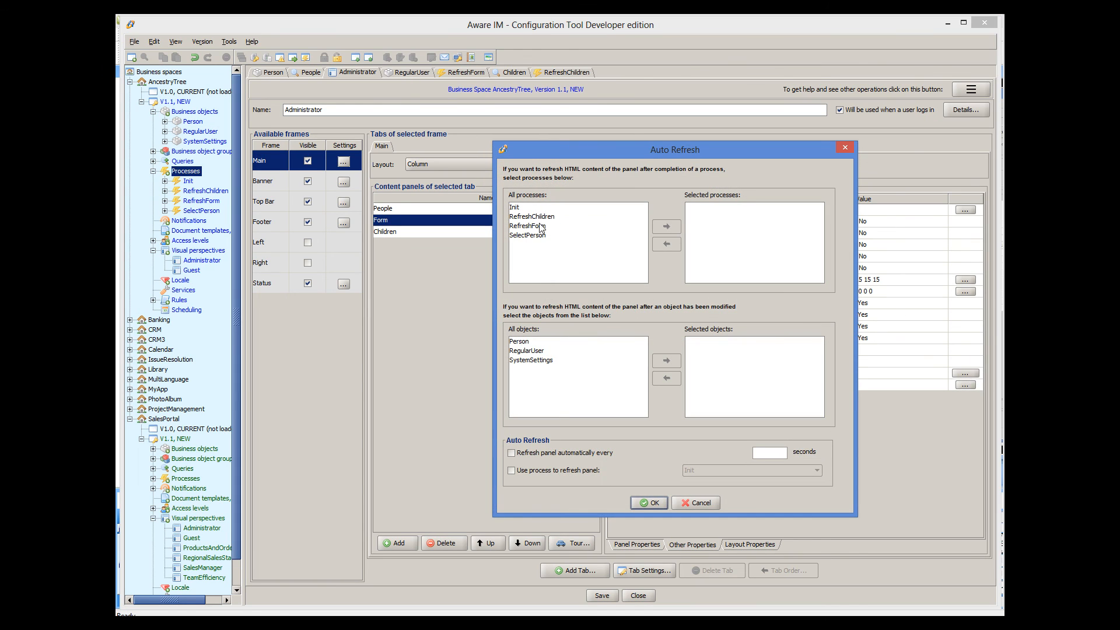
left_click(532, 235)
left_click(654, 227)
left_click(532, 472)
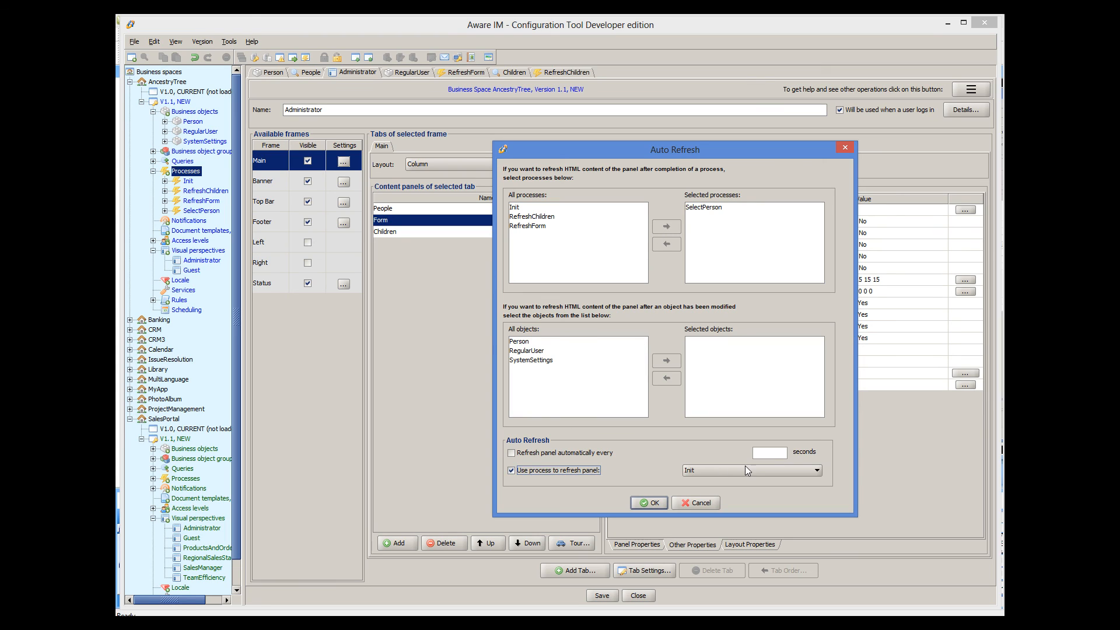
left_click(744, 469)
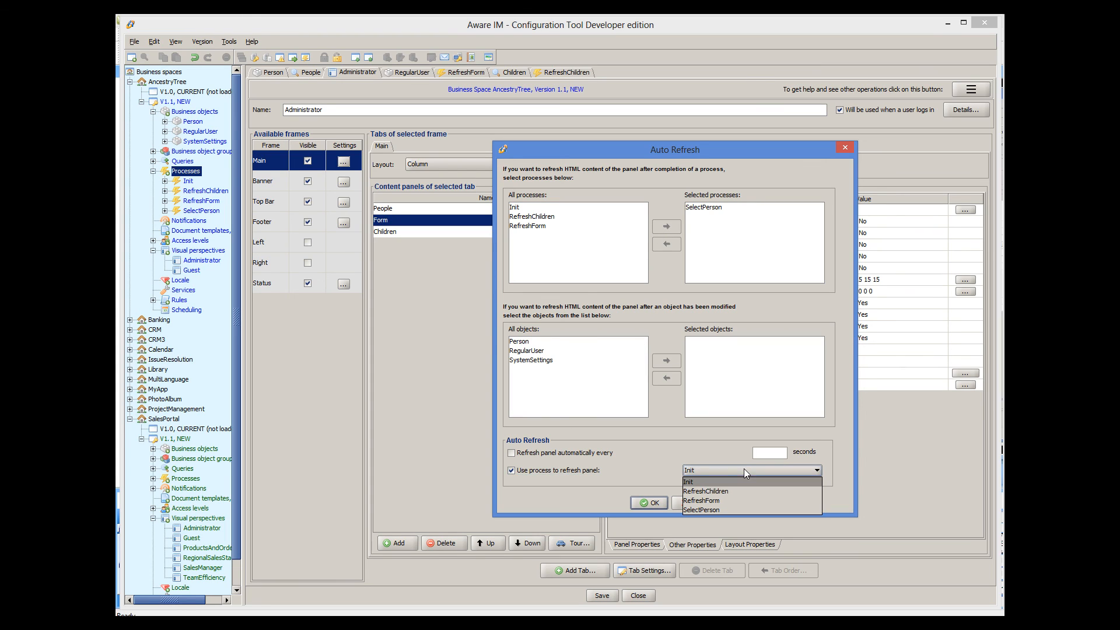
left_click(710, 500)
left_click(658, 500)
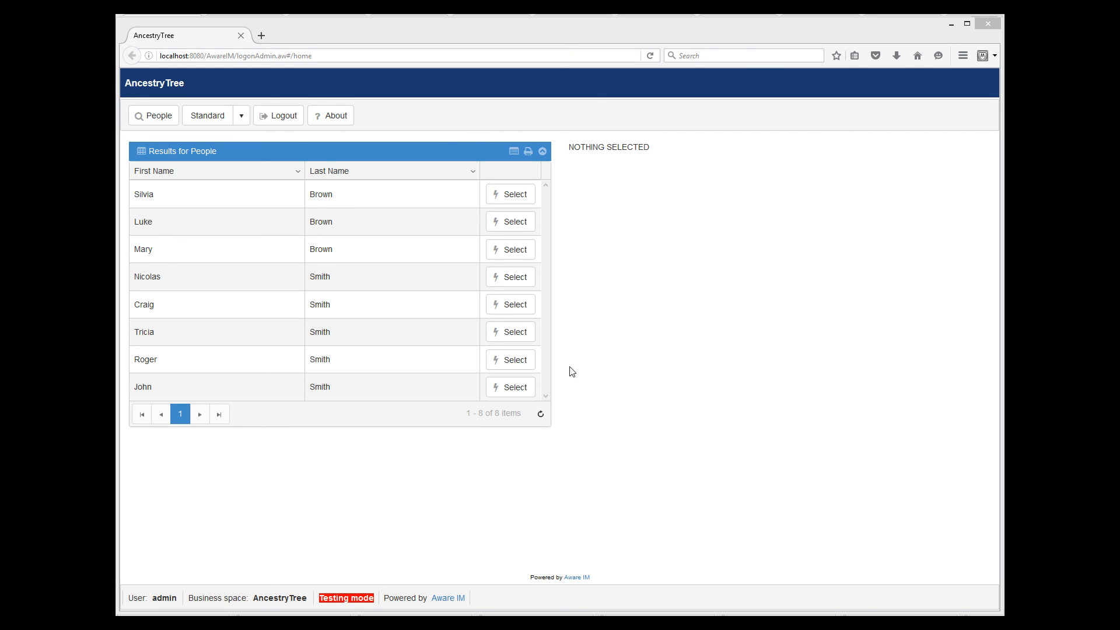
- Select the last person in the People results, then the one above, to show each one's form and children
left_click(488, 388)
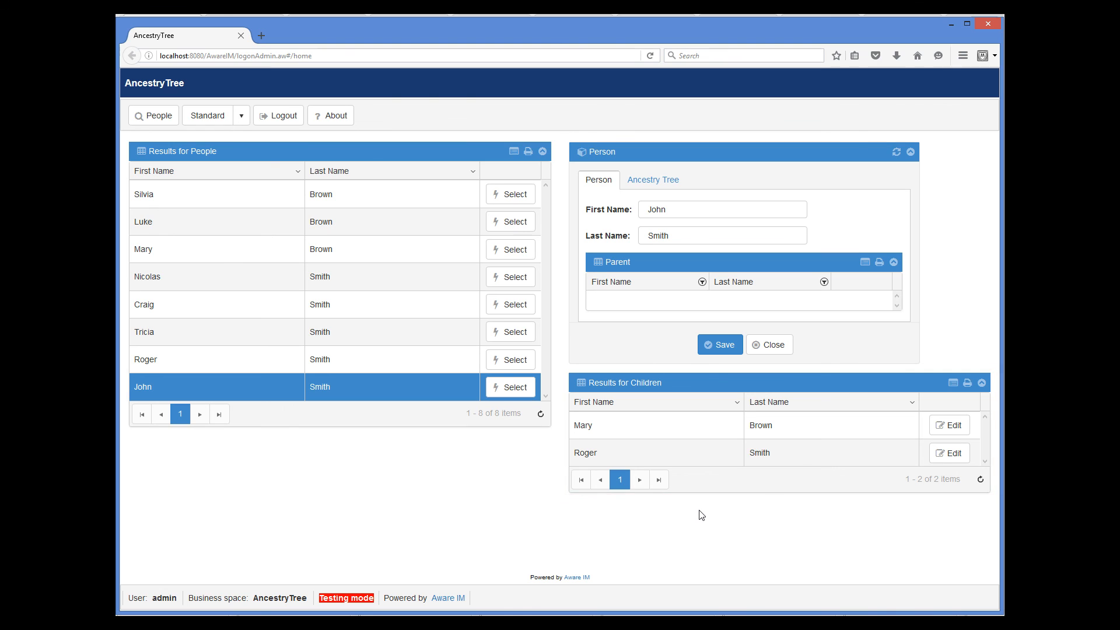
left_click(444, 366)
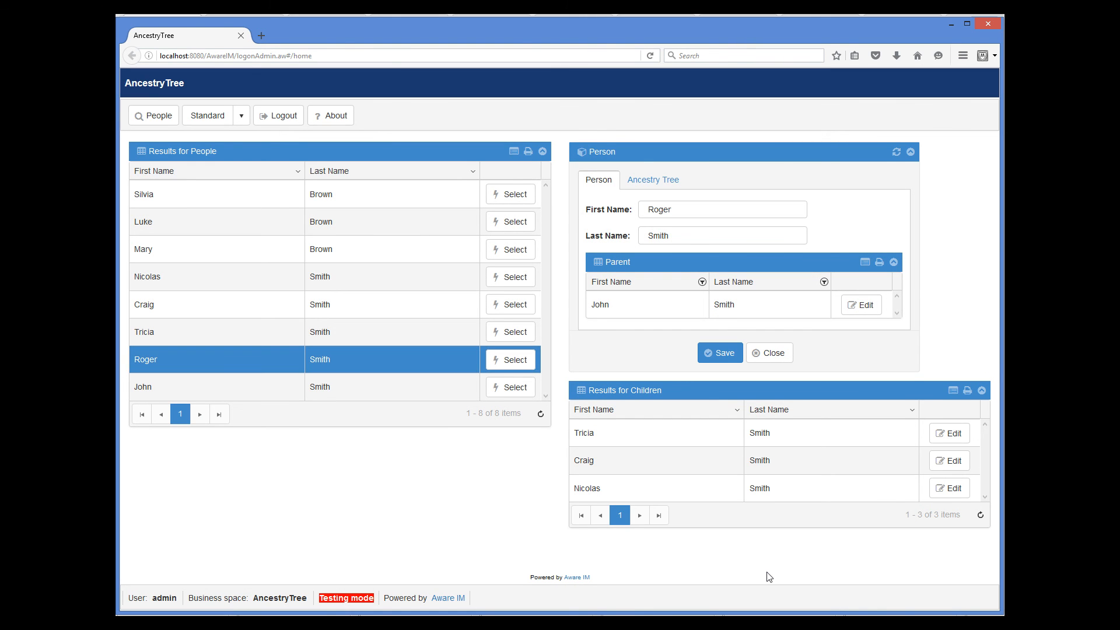